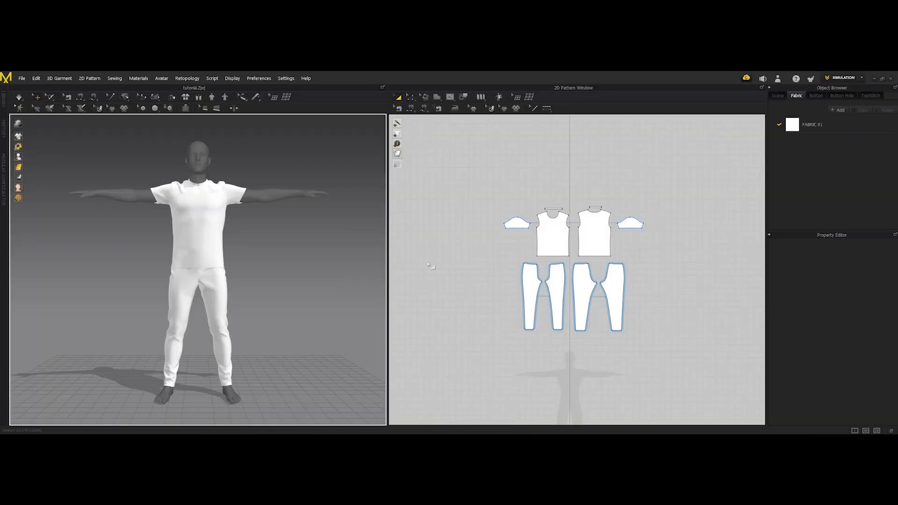
Examine the 2D pattern layout by selecting and deselecting the T-shirt pieces, the trouser pieces and the whole outfit.
drag(457, 176, 669, 267)
drag(659, 360, 471, 260)
click(471, 263)
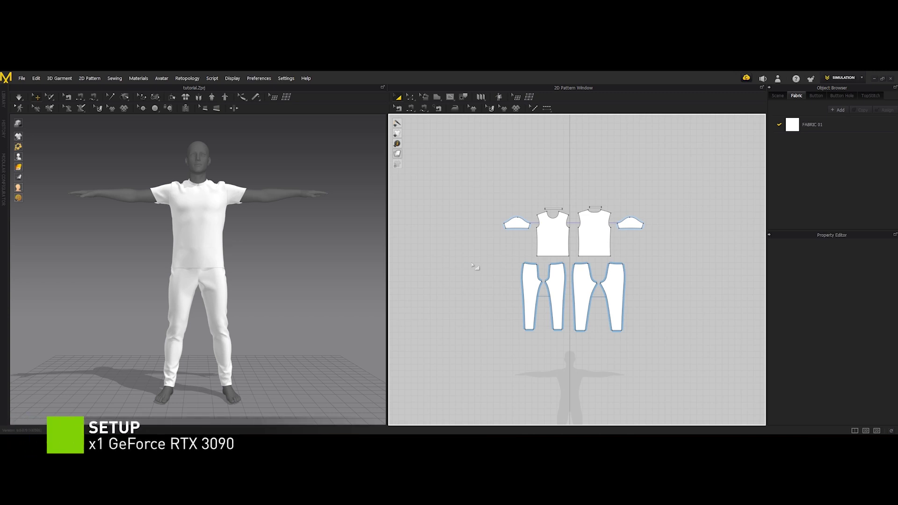
drag(445, 188, 679, 362)
click(270, 262)
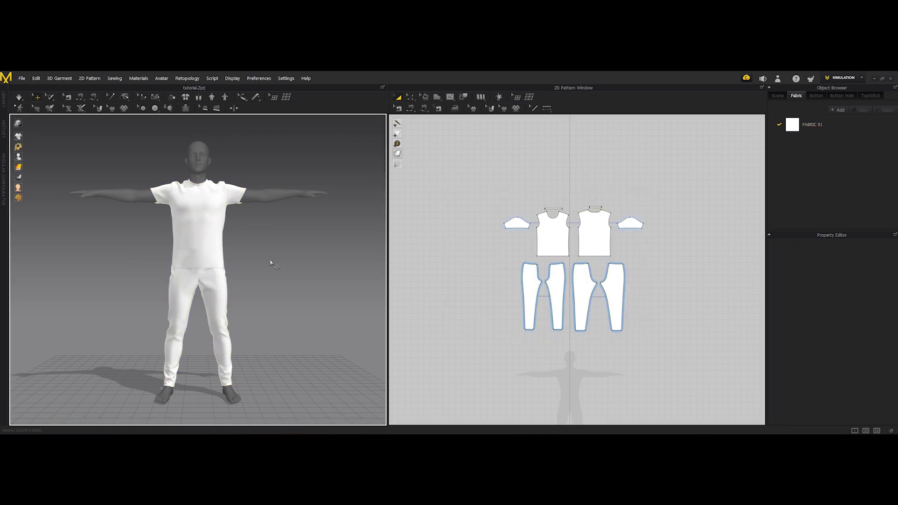
drag(461, 178, 528, 252)
click(510, 256)
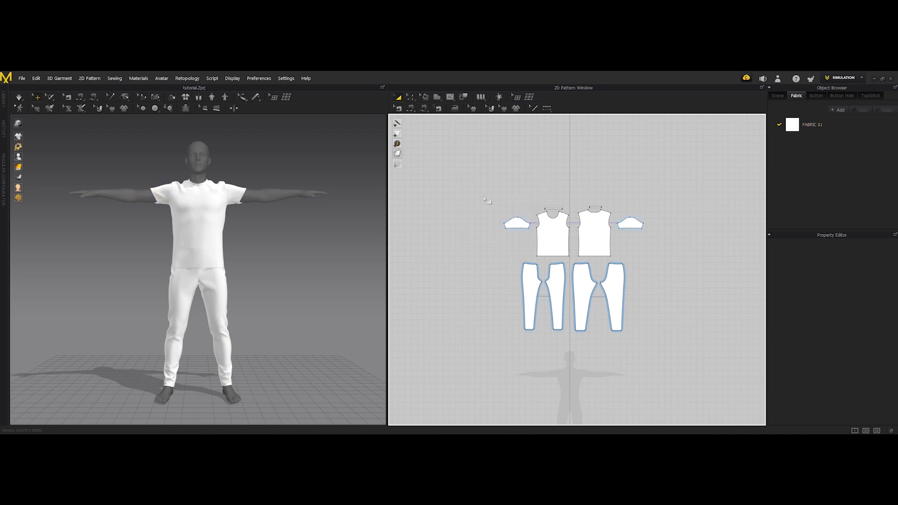
drag(484, 198, 661, 259)
click(657, 362)
drag(657, 362, 513, 266)
click(513, 267)
drag(484, 190, 684, 264)
click(683, 264)
Duplicate the FABRIC 01 fabric and rename the original TSHIRT.
click(836, 124)
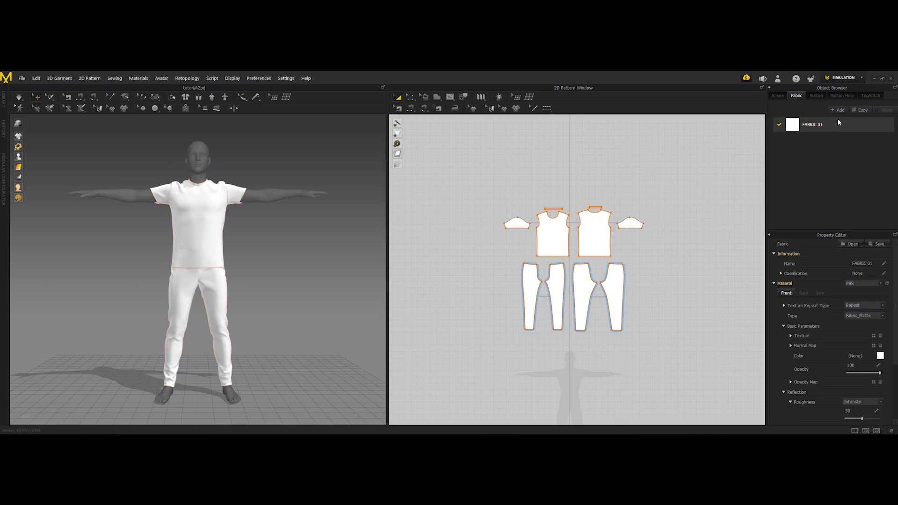
click(855, 111)
double_click(819, 125)
text(THSIRT)
key(Return)
text(TSHIRT)
Rename the copied fabric PANTS.
double_click(815, 140)
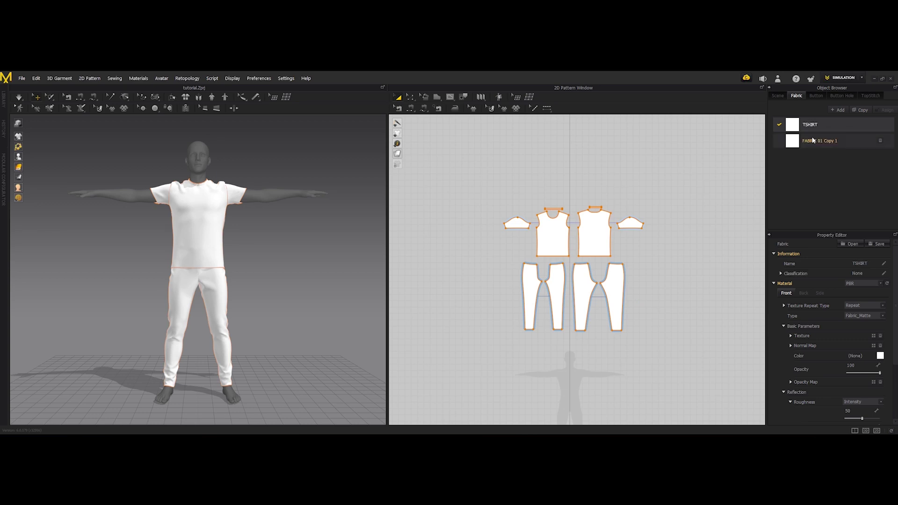
text(PANT)
key(Return)
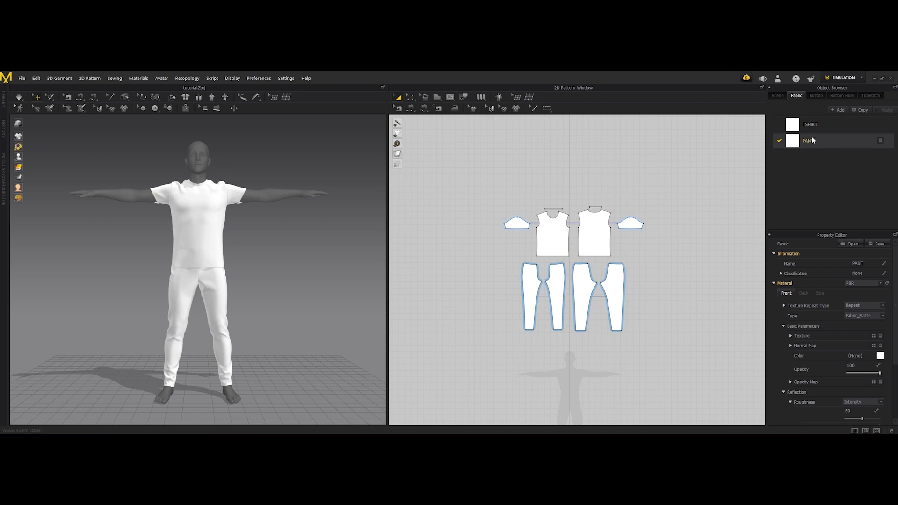
double_click(812, 141)
text(S)
key(Return)
Set the colour of the PANTS fabric to the dark grey swatch, Gray 2 (#666666).
click(820, 125)
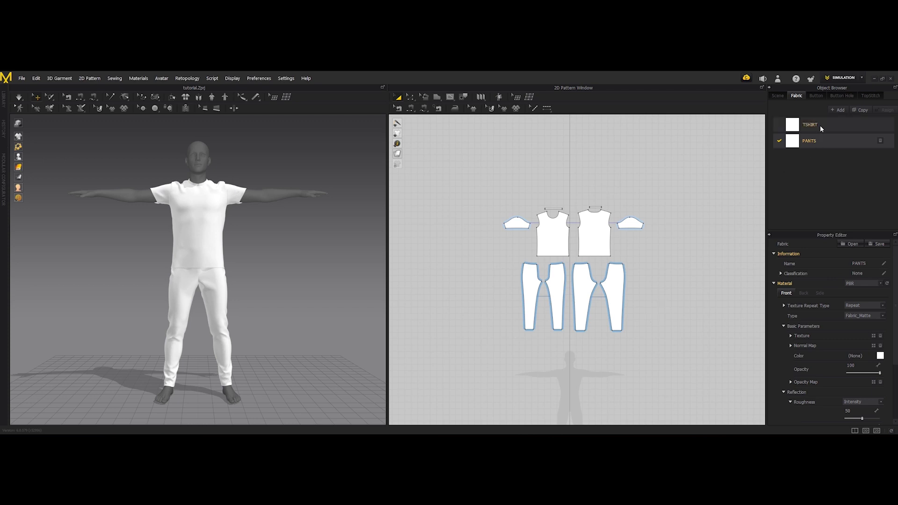
click(817, 141)
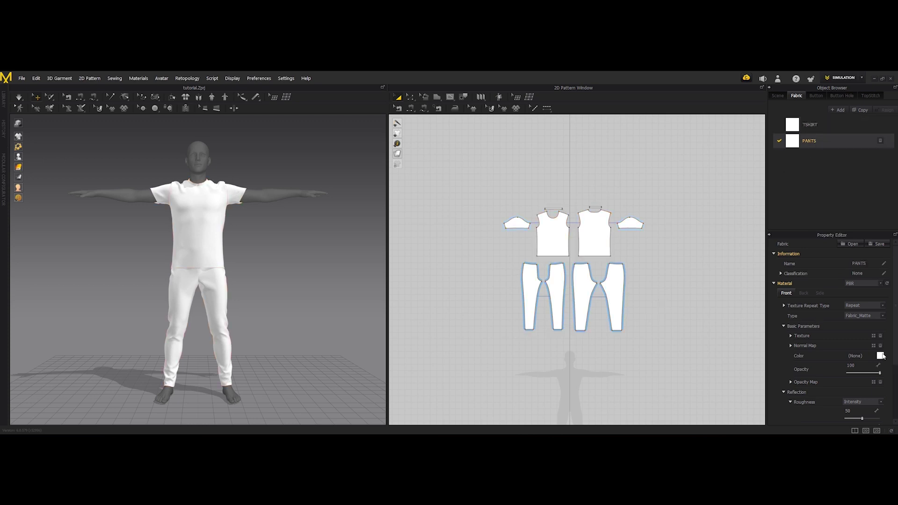
click(880, 355)
click(410, 274)
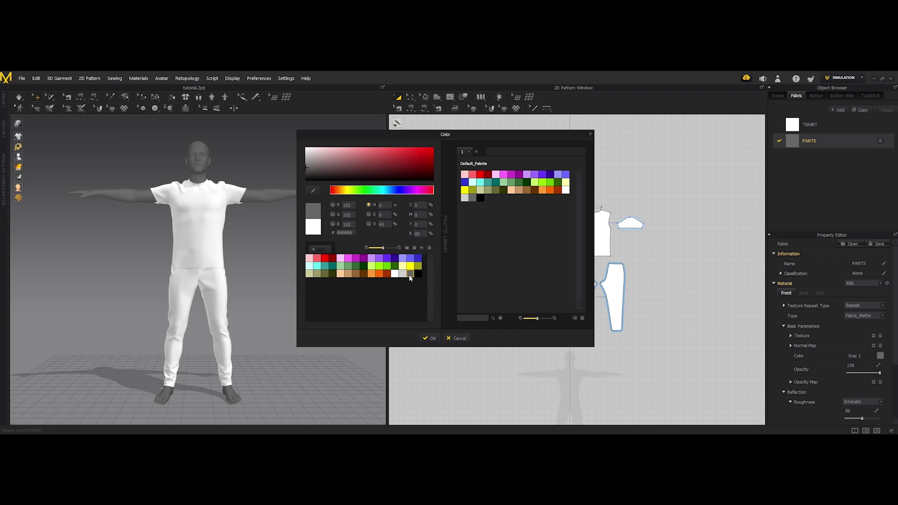
click(427, 338)
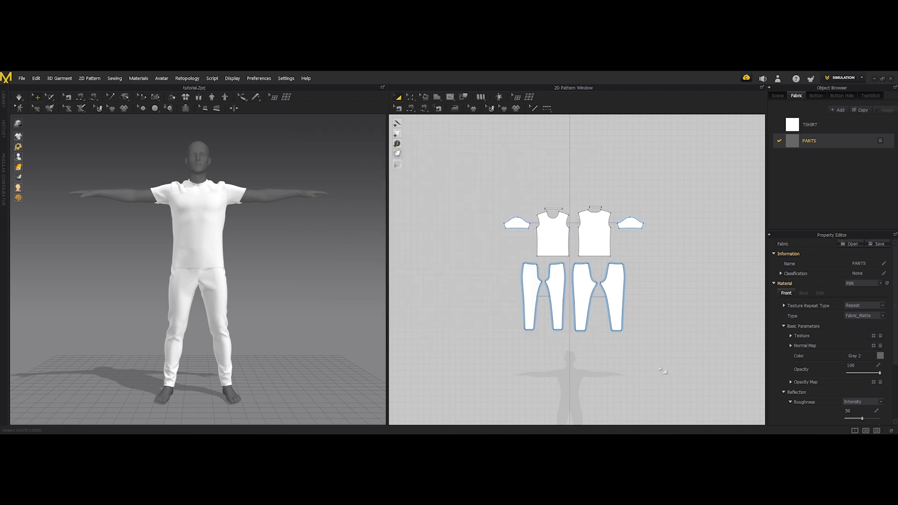
Set the Fabric property of the selected trouser pattern pieces to PANTS.
drag(658, 366, 502, 266)
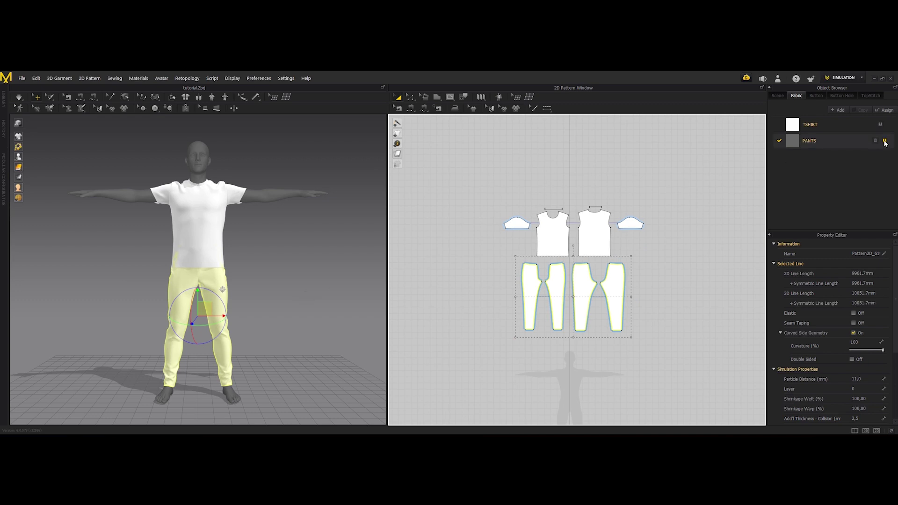
click(655, 361)
drag(652, 360, 501, 263)
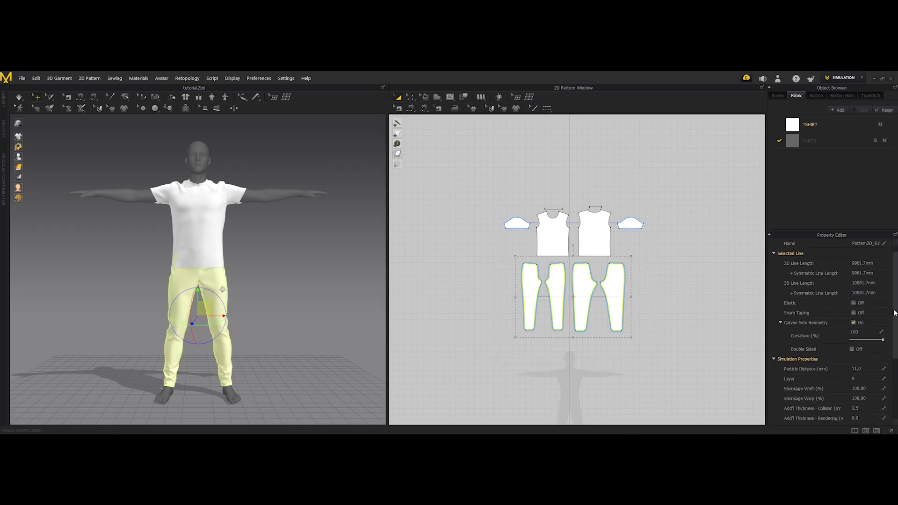
scroll(799, 361, down, 5)
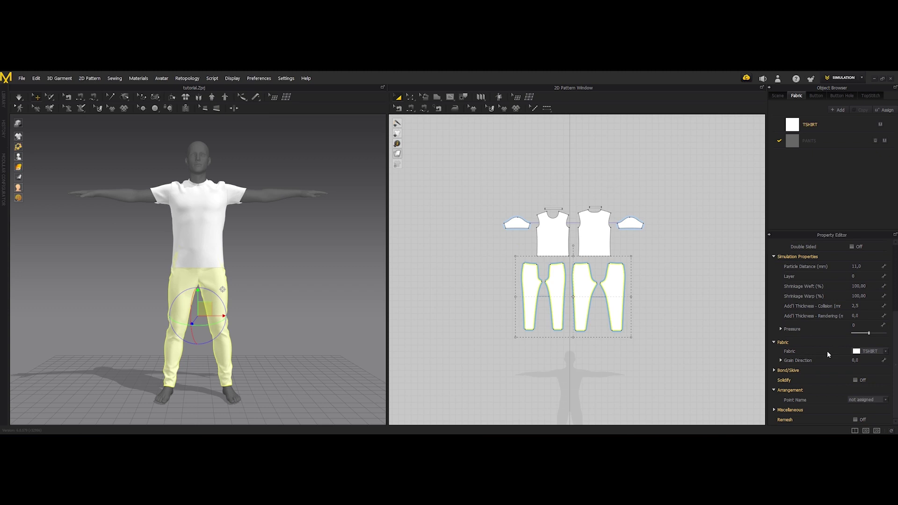
click(869, 351)
click(872, 366)
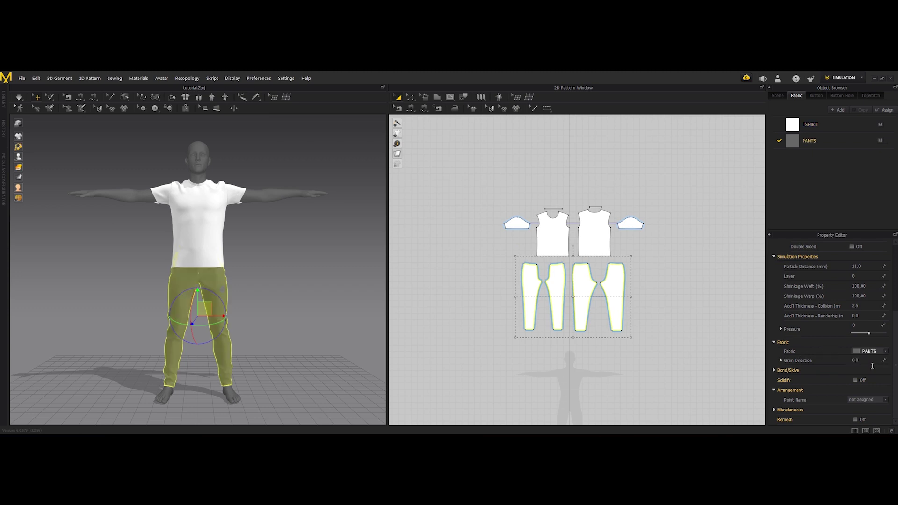
Select the four trouser pattern pieces, assign the PANTS fabric to them from the fabric list, and clear the selection.
click(695, 301)
drag(664, 359, 514, 261)
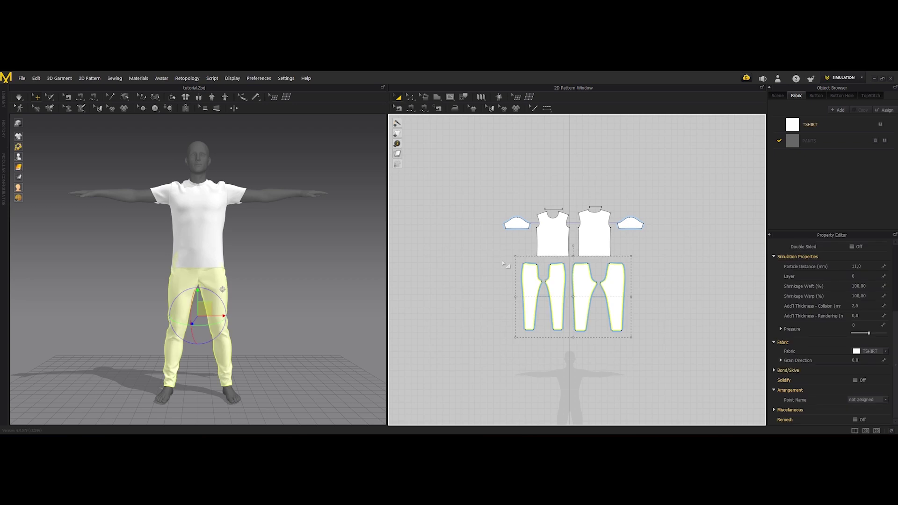
click(884, 141)
click(654, 275)
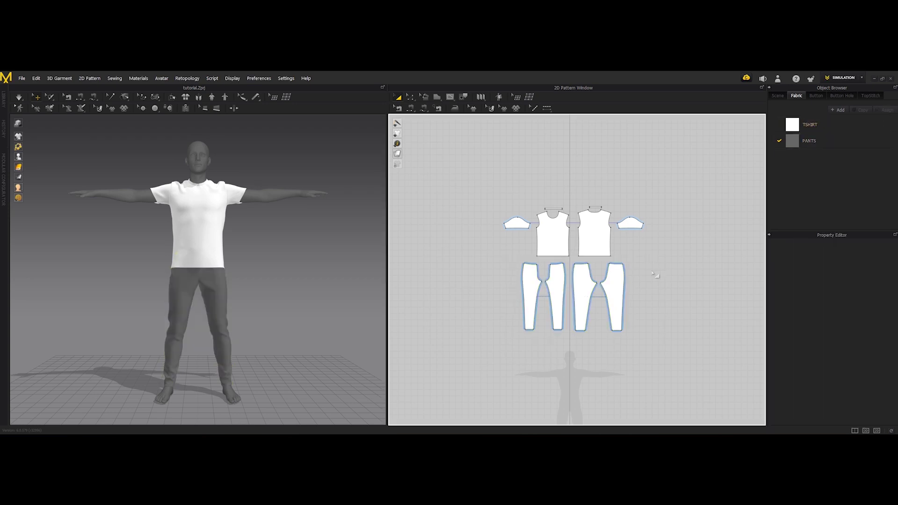
Compare the surface display modes of the 2D patterns, including Monochrome Surface and the mesh view, and inspect the mesh closely.
mouse_move(398, 153)
click(437, 154)
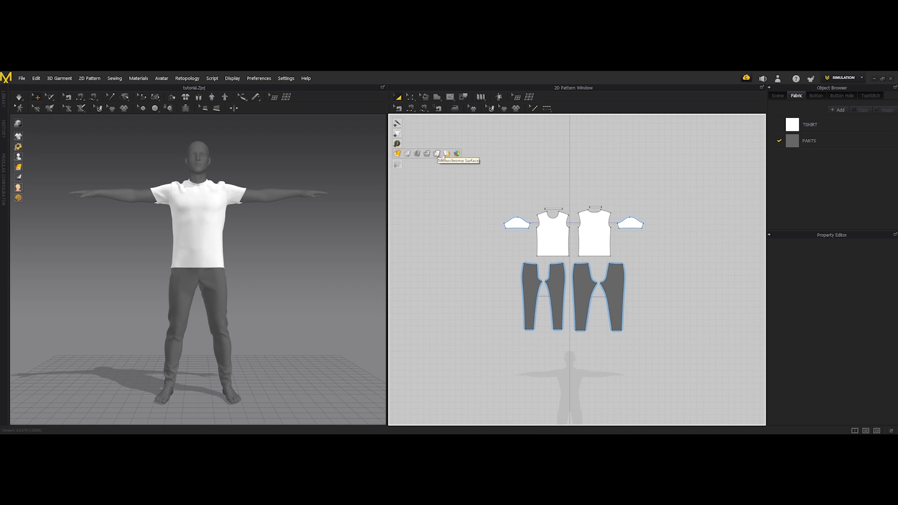
click(437, 154)
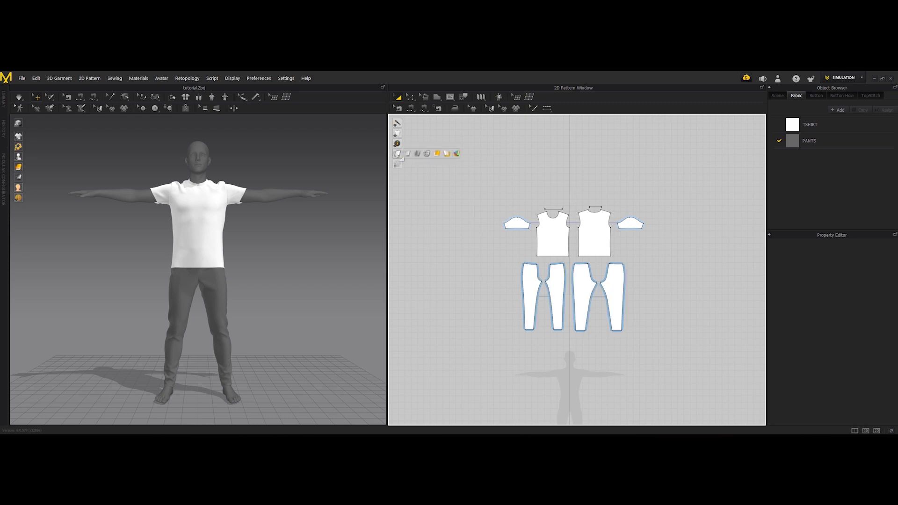
click(445, 154)
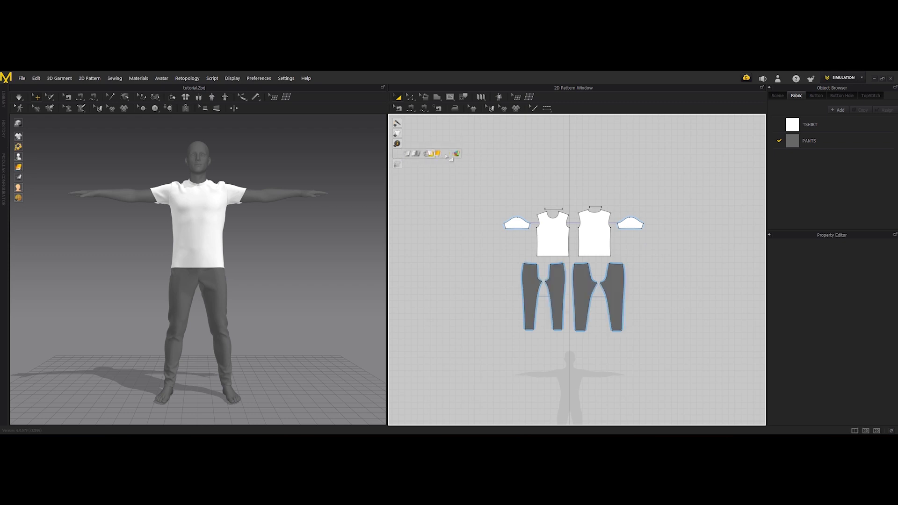
click(407, 154)
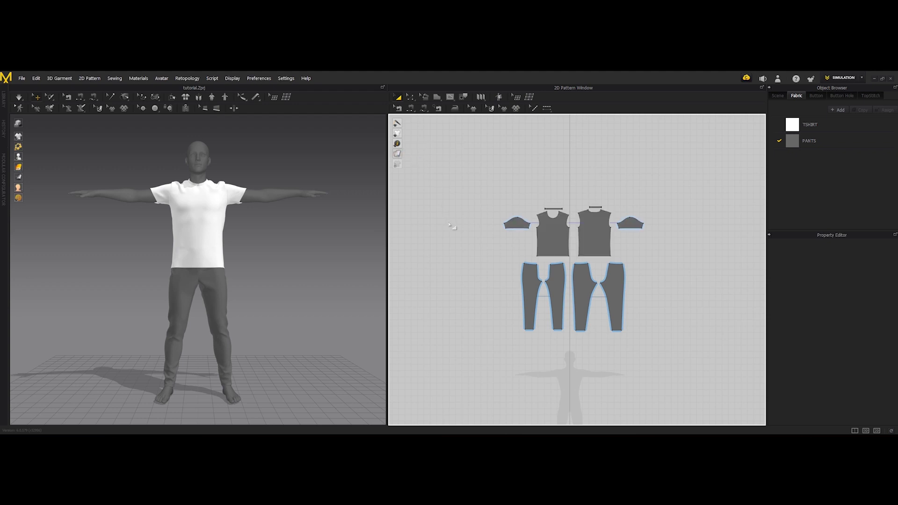
scroll(555, 255, up, 5)
scroll(561, 250, up, 3)
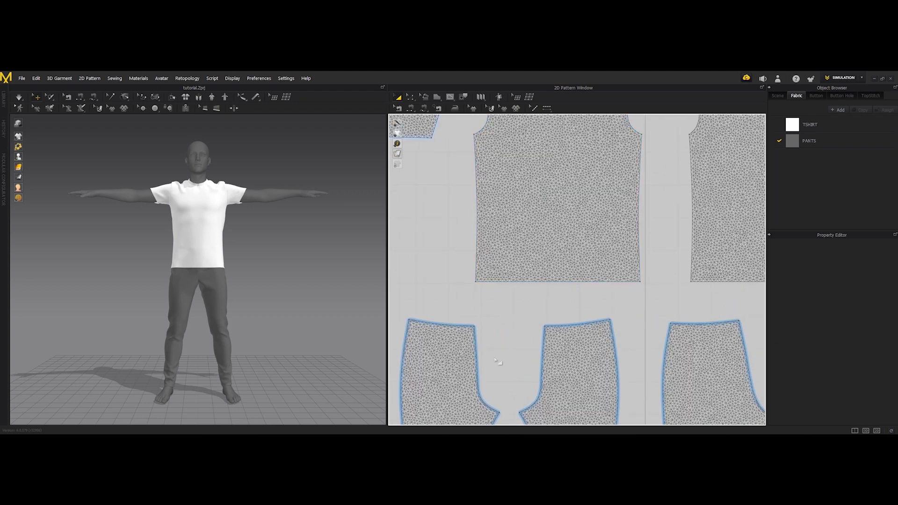
scroll(548, 357, down, 2)
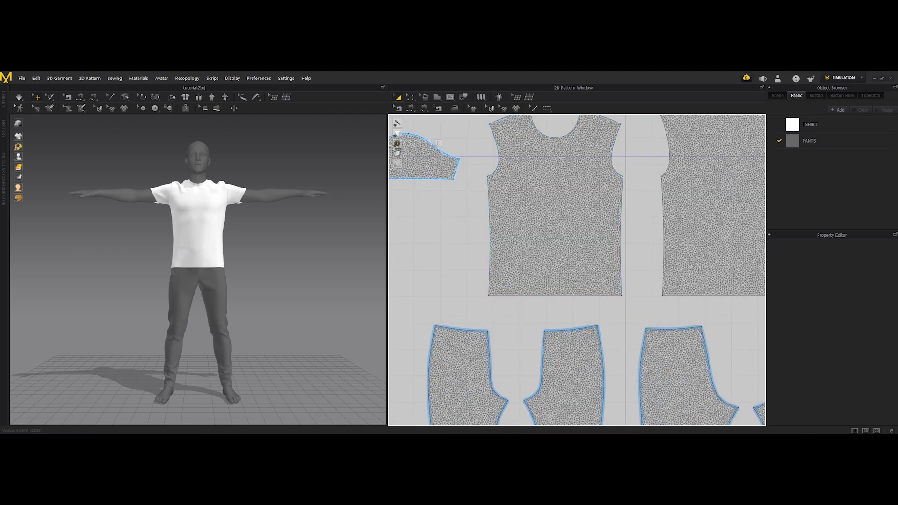
Display the 2D pattern pieces with their assigned fabric colours.
mouse_move(399, 156)
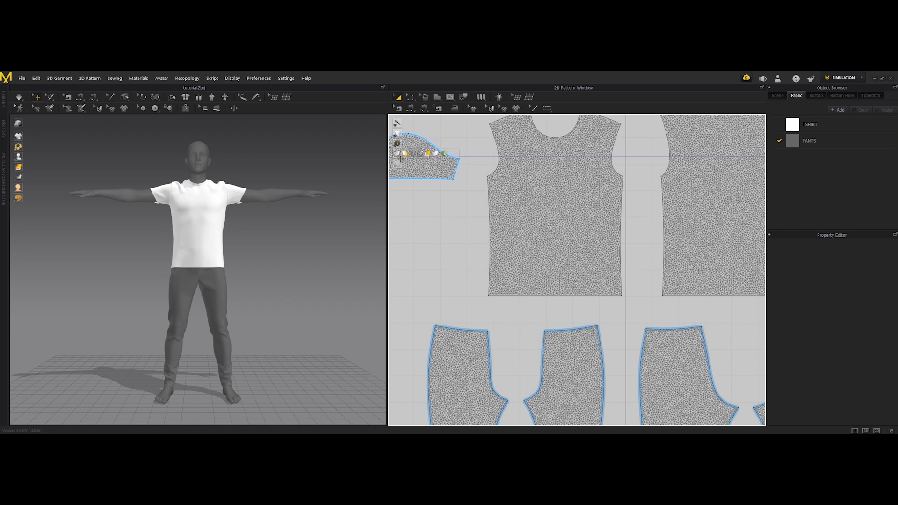
click(438, 156)
scroll(456, 246, down, 4)
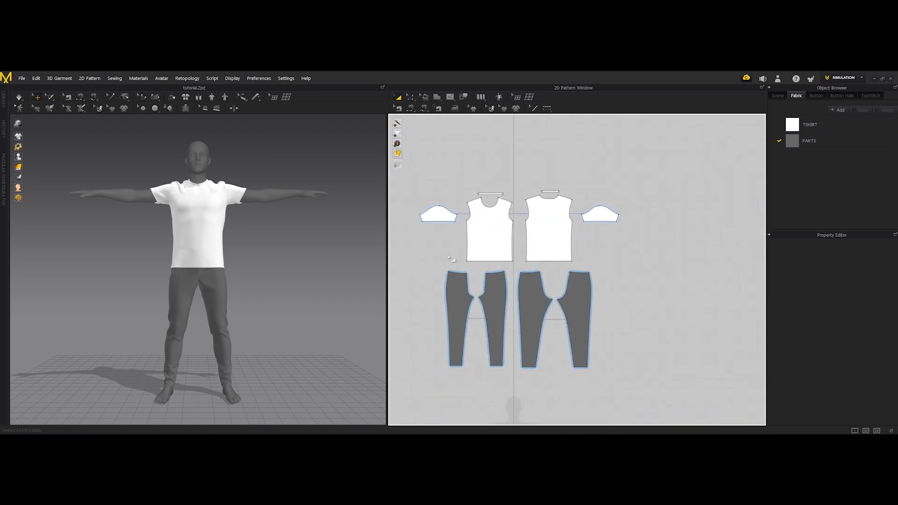
scroll(642, 296, down, 3)
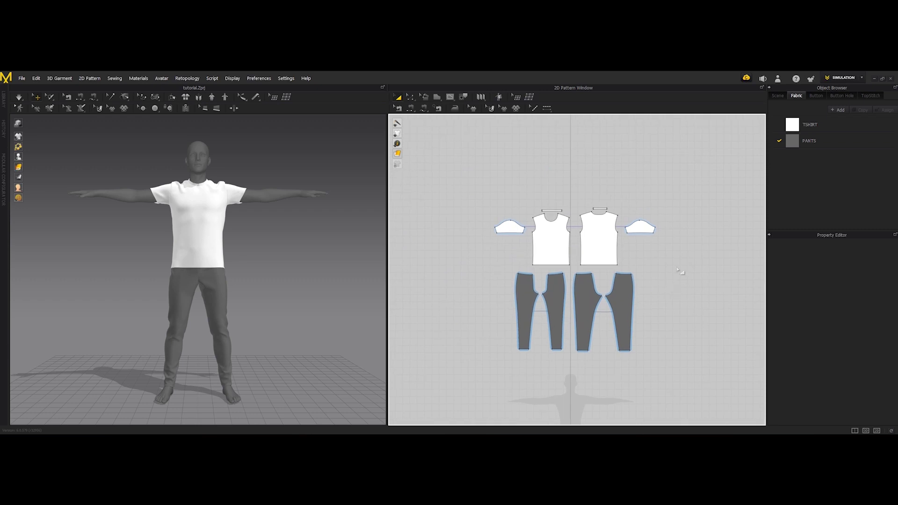
Check the fabric of the T-shirt pieces and set the TSHIRT fabric's colour to a light purple-blue swatch.
drag(676, 192, 474, 276)
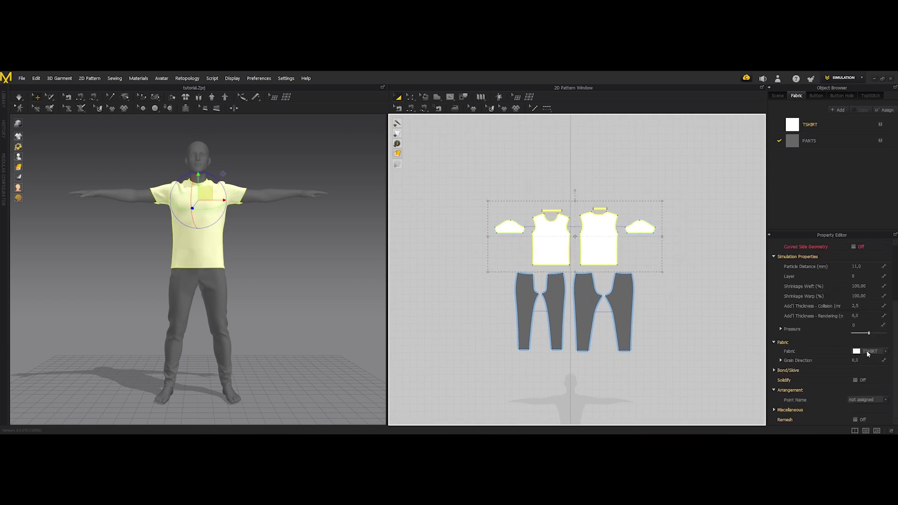
click(810, 127)
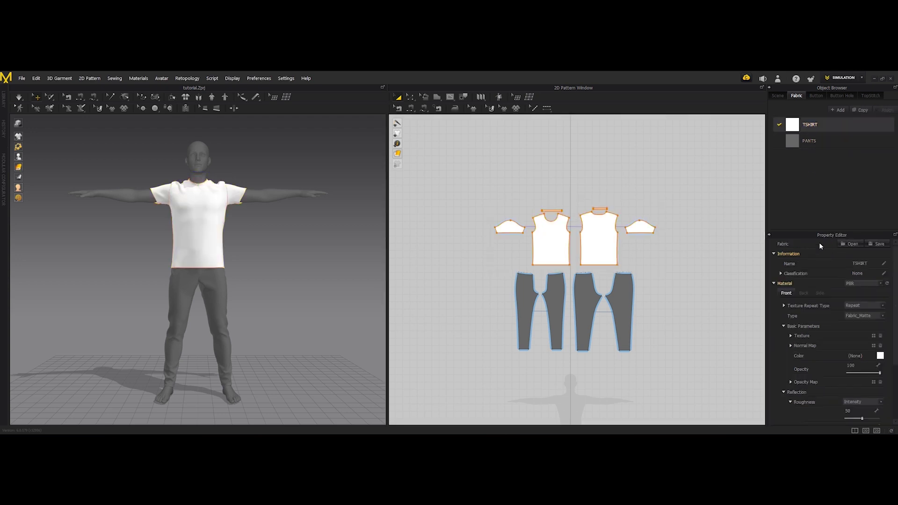
click(880, 313)
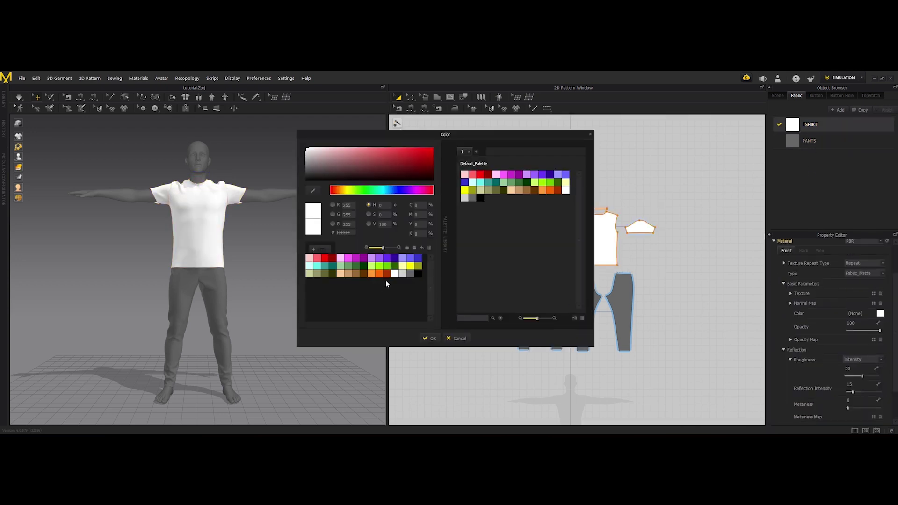
click(403, 260)
click(430, 338)
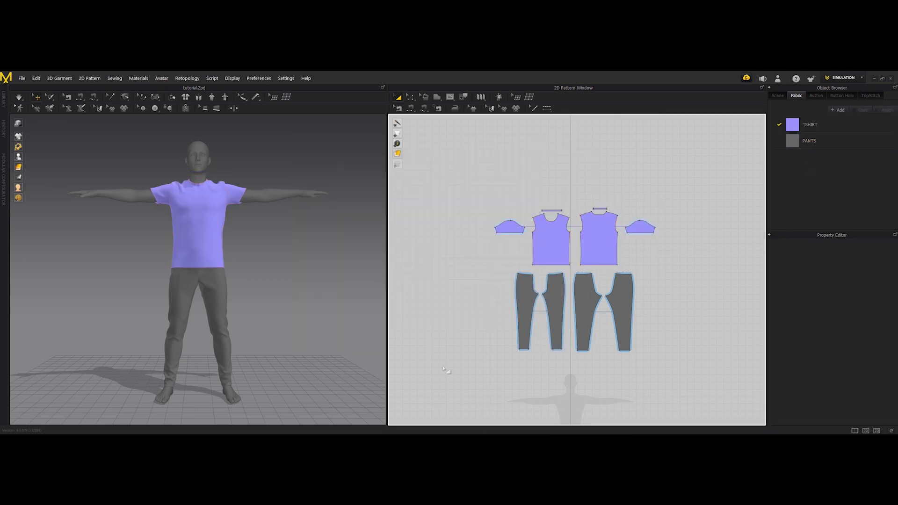
Examine the recoloured outfit and its separate T-shirt and trouser pattern groups.
scroll(282, 295, down, 2)
right_click(282, 292)
click(437, 231)
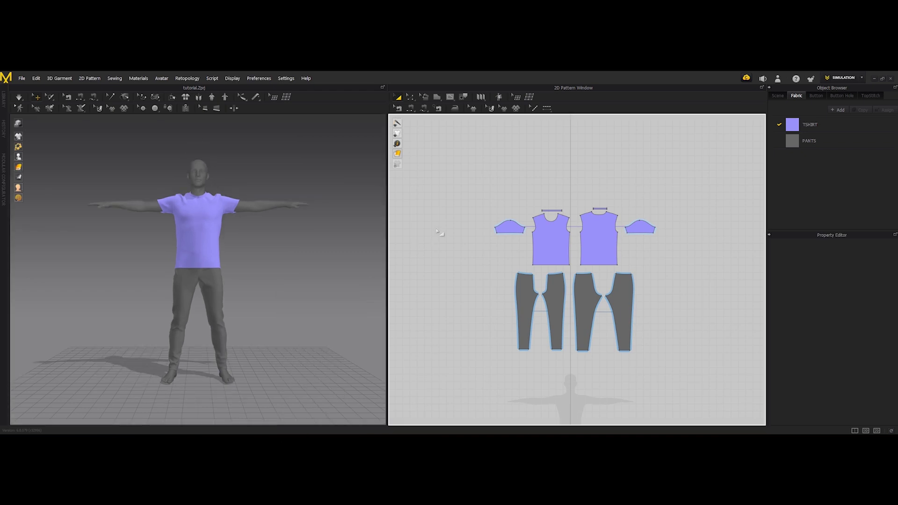
drag(456, 164, 667, 373)
drag(440, 191, 677, 272)
click(676, 272)
drag(671, 373, 488, 273)
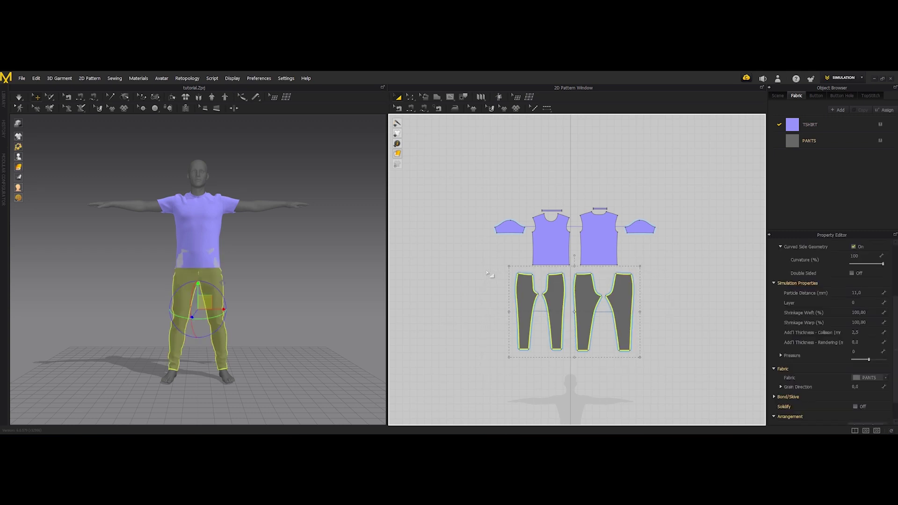
click(488, 273)
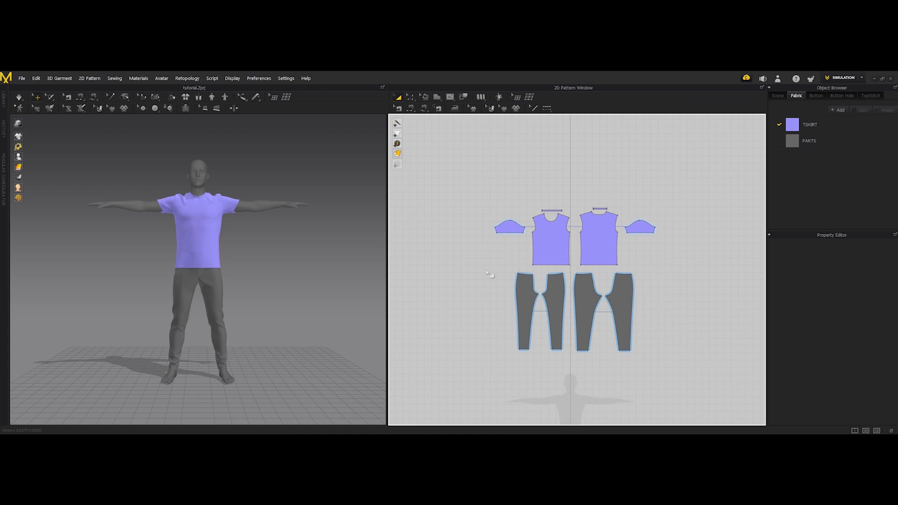
Switch to the UV Editor workspace and select all UV pattern pieces.
click(850, 77)
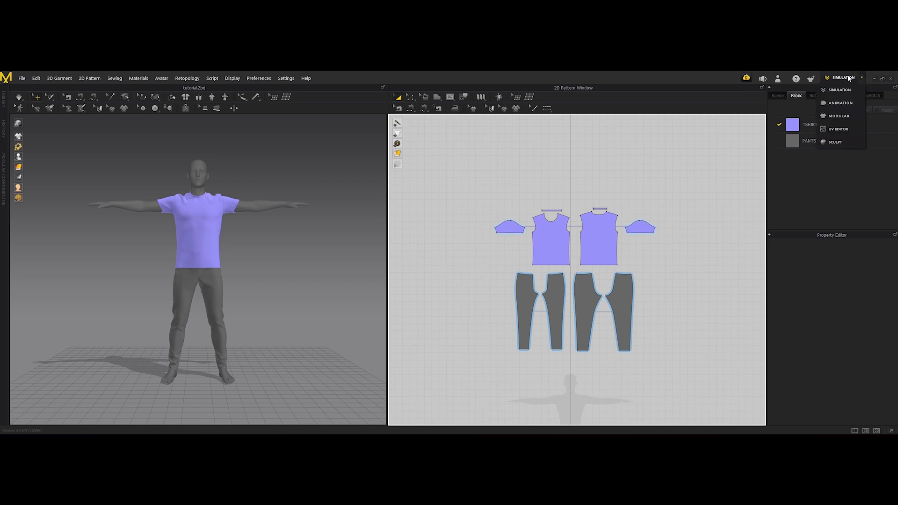
click(834, 131)
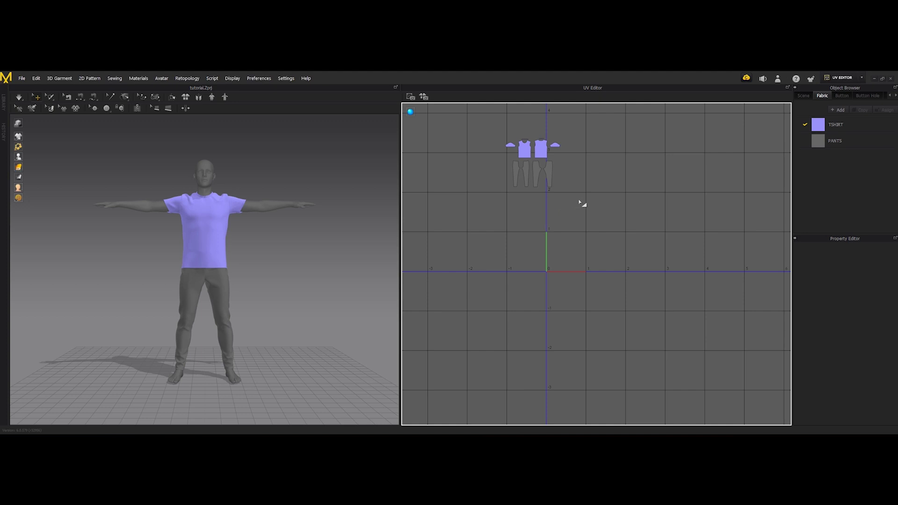
key(ctrl+a)
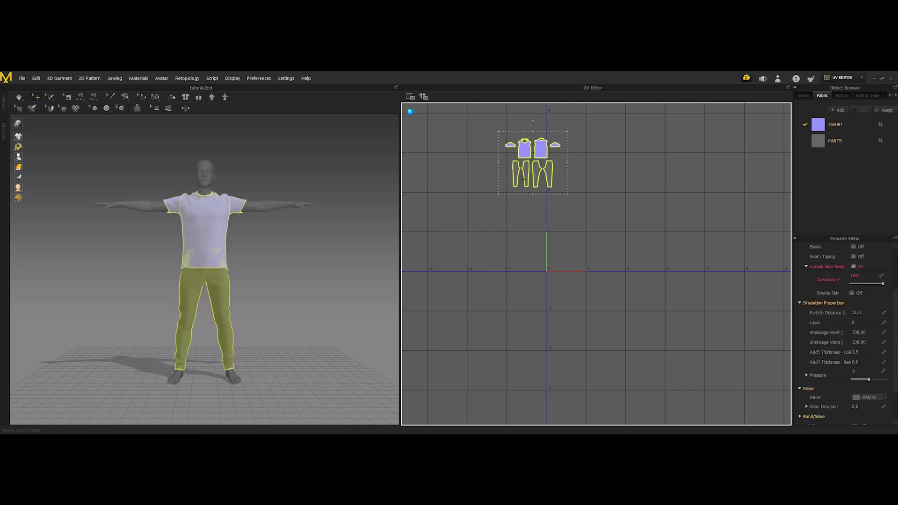
Move all UV pieces above the horizontal axis beside the vertical axis and scale the whole group down.
drag(523, 175, 566, 210)
click(579, 242)
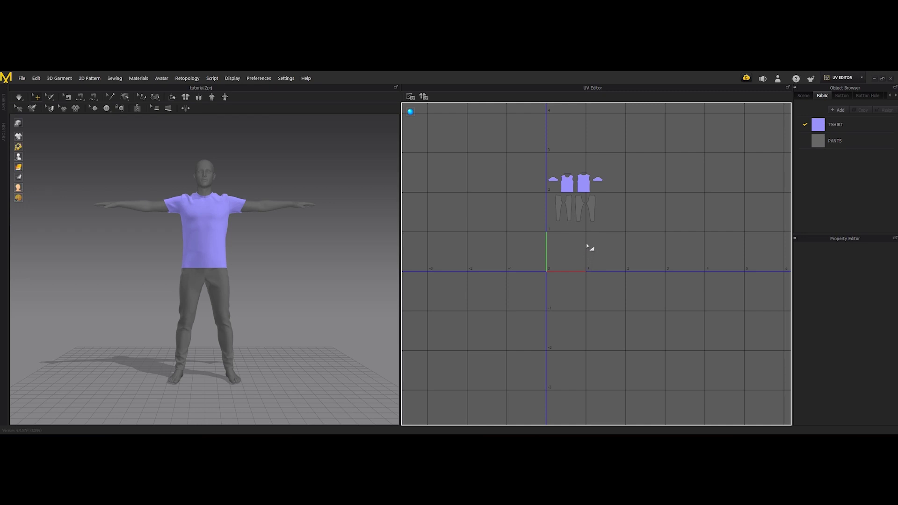
key(ctrl+a)
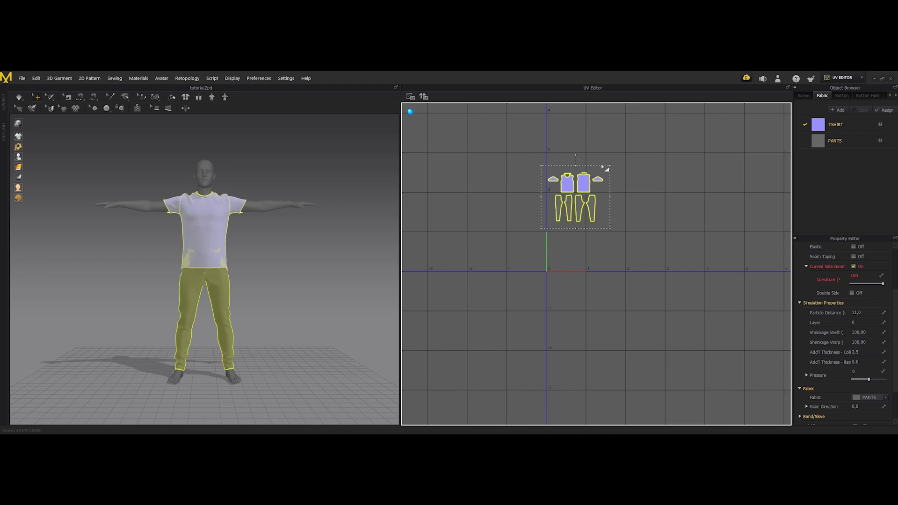
drag(611, 166, 597, 176)
click(606, 229)
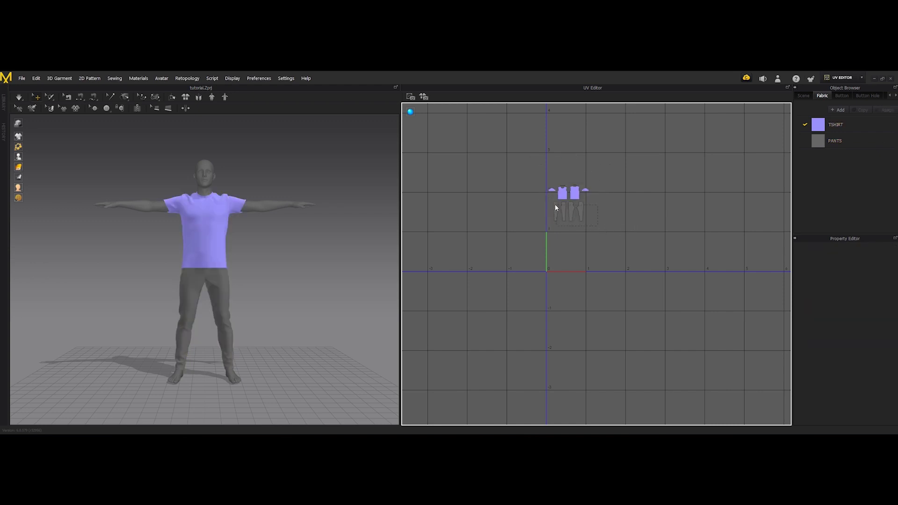
Place the trouser pieces in the first UV tile and the T-shirt pieces, rotated diagonally, in the adjacent tile.
drag(598, 235, 554, 257)
scroll(554, 257, up, 2)
click(602, 266)
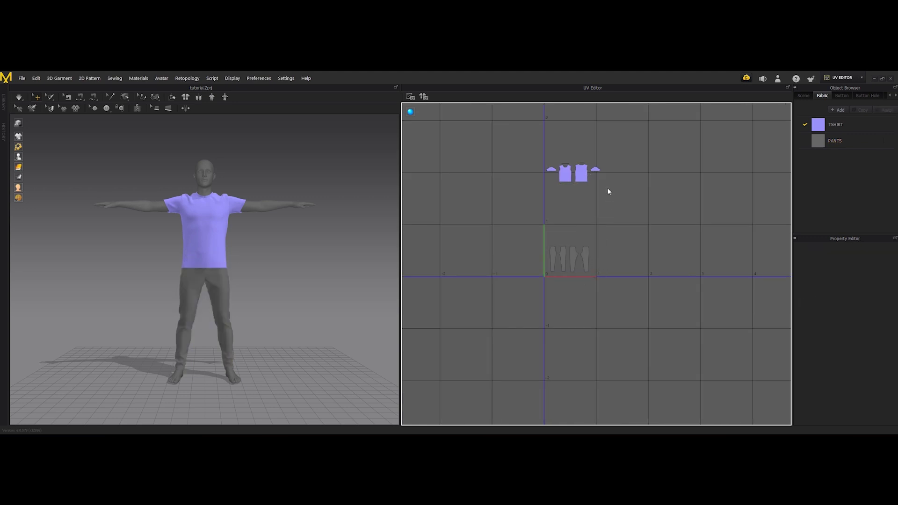
drag(608, 188, 606, 231)
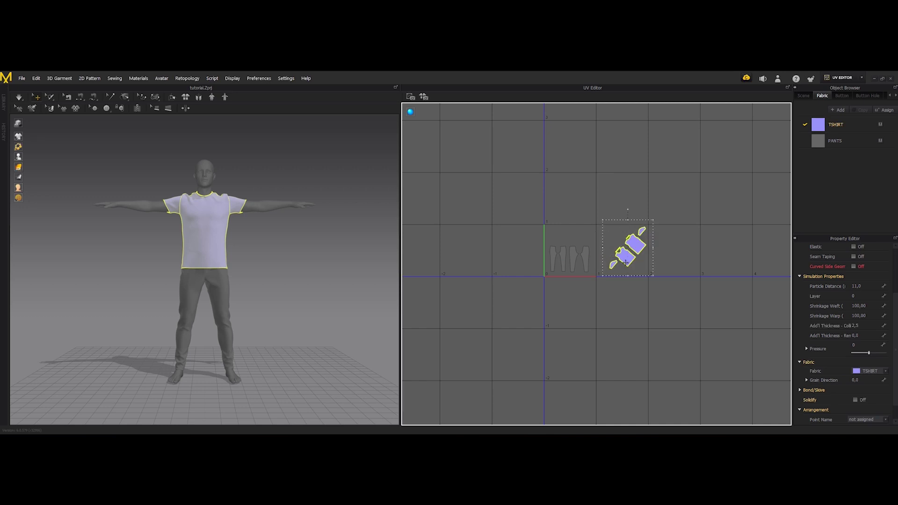
click(606, 209)
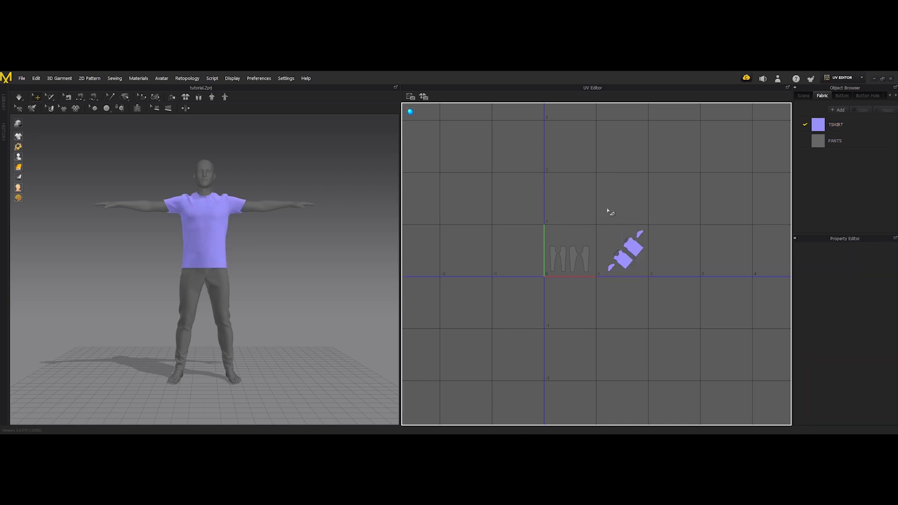
Compare the placement of both garments by selecting all pieces, the trouser group and the T-shirt group.
drag(529, 196, 657, 315)
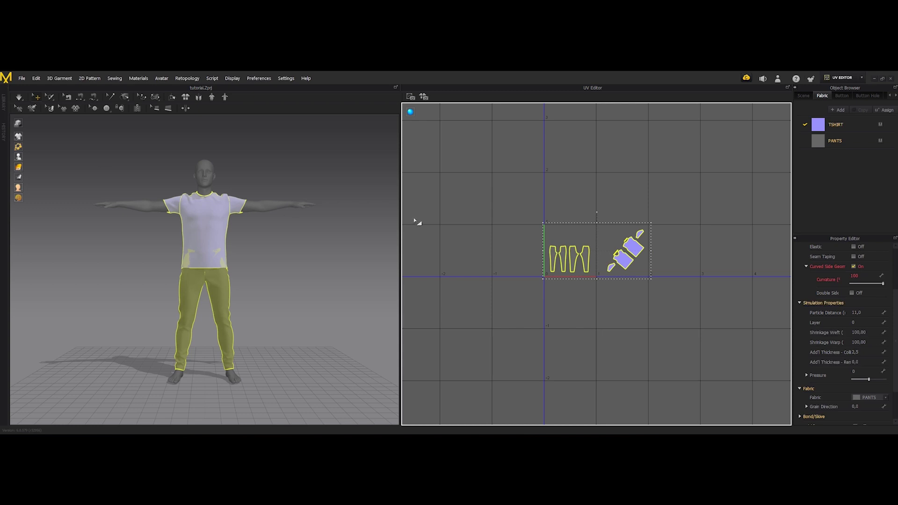
click(545, 241)
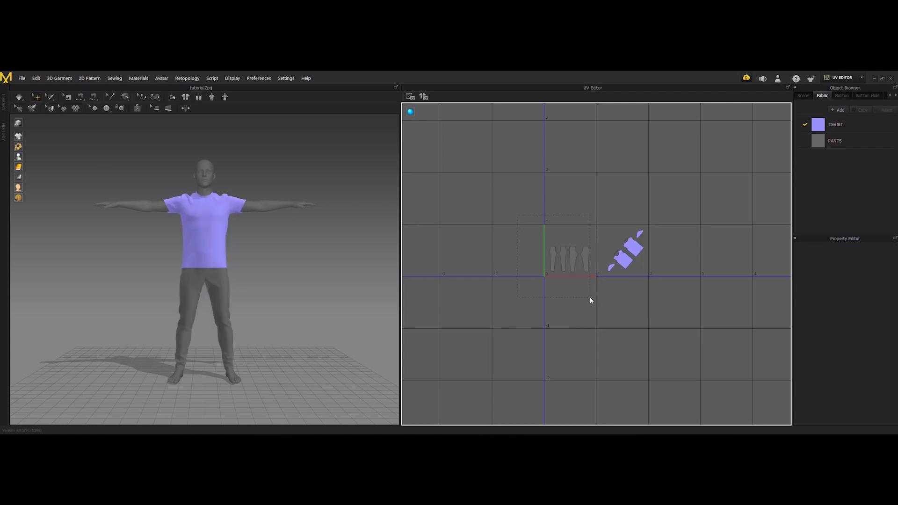
drag(590, 297, 590, 298)
click(666, 306)
drag(607, 214, 601, 212)
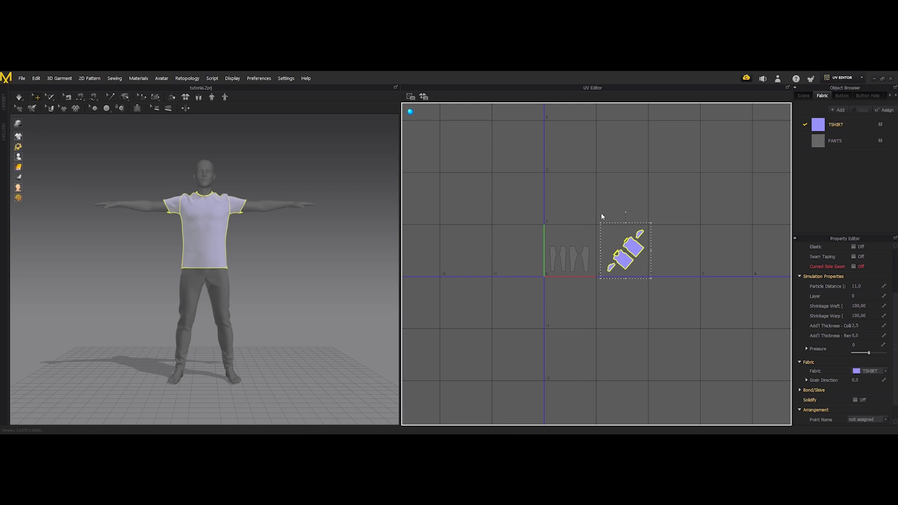
click(601, 212)
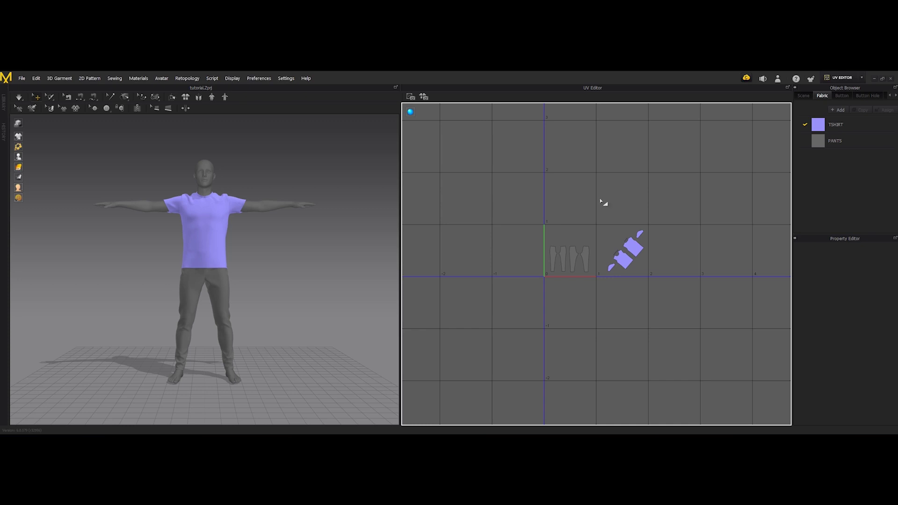
Examine the trouser pieces inside the first UV tile and the T-shirt pieces in the neighbouring tile.
scroll(601, 203, up, 10)
middle_drag(561, 269, 627, 228)
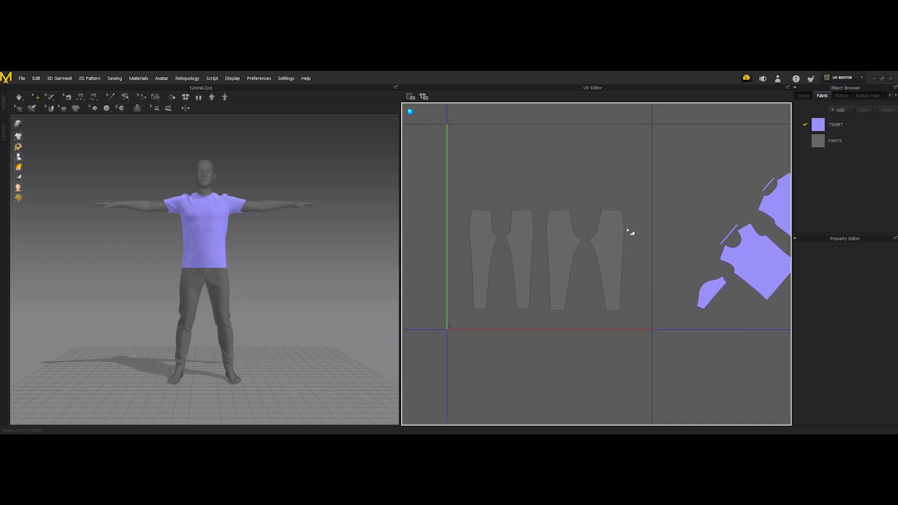
scroll(620, 237, up, 4)
scroll(623, 239, down, 3)
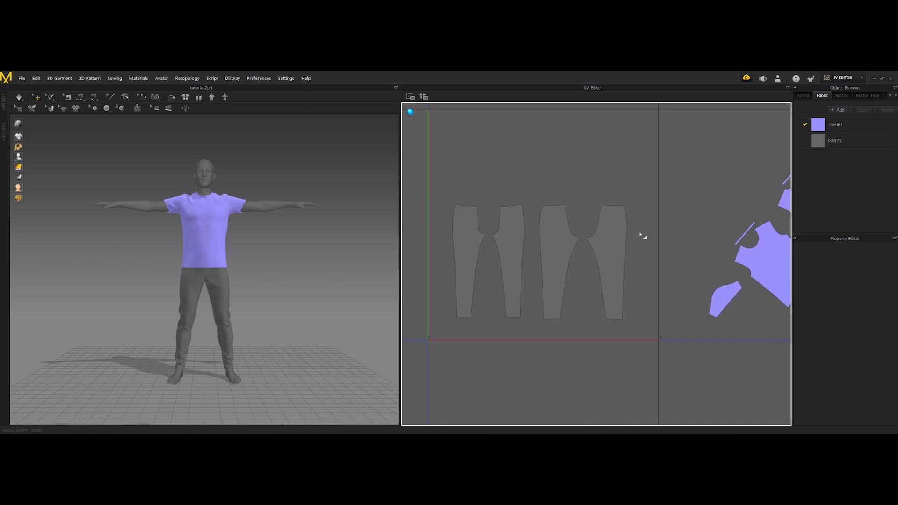
scroll(649, 218, down, 3)
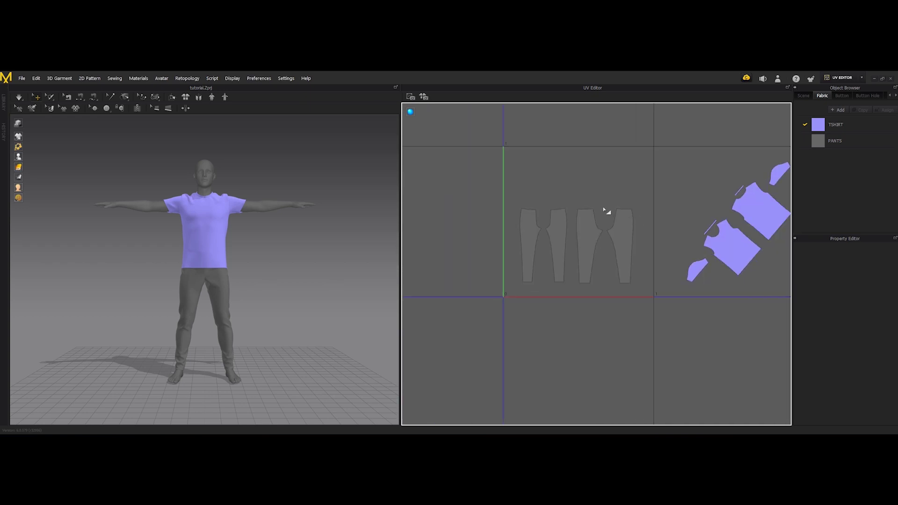
scroll(605, 211, down, 1)
scroll(560, 205, down, 2)
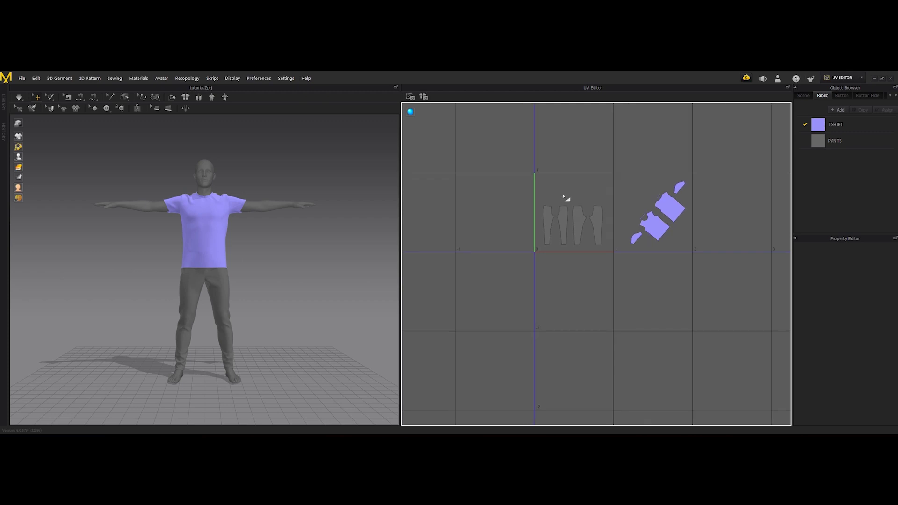
middle_drag(566, 186, 570, 194)
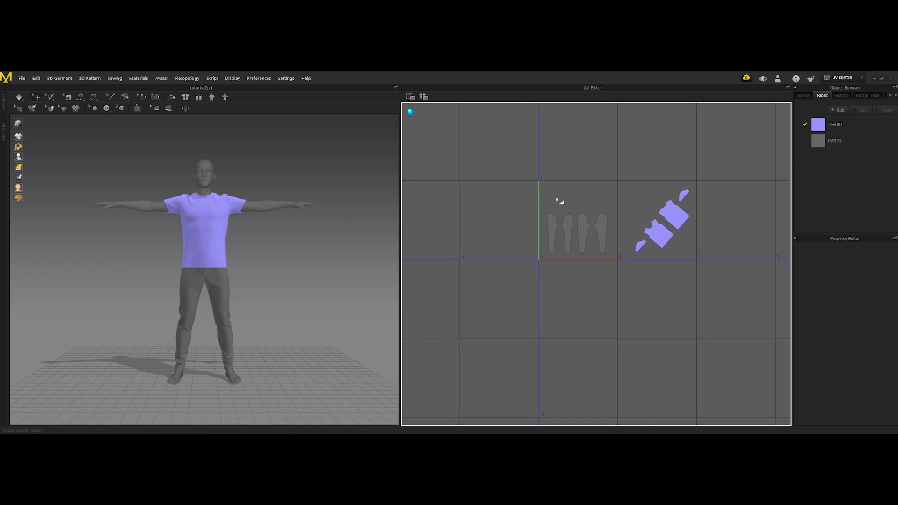
scroll(557, 199, down, 2)
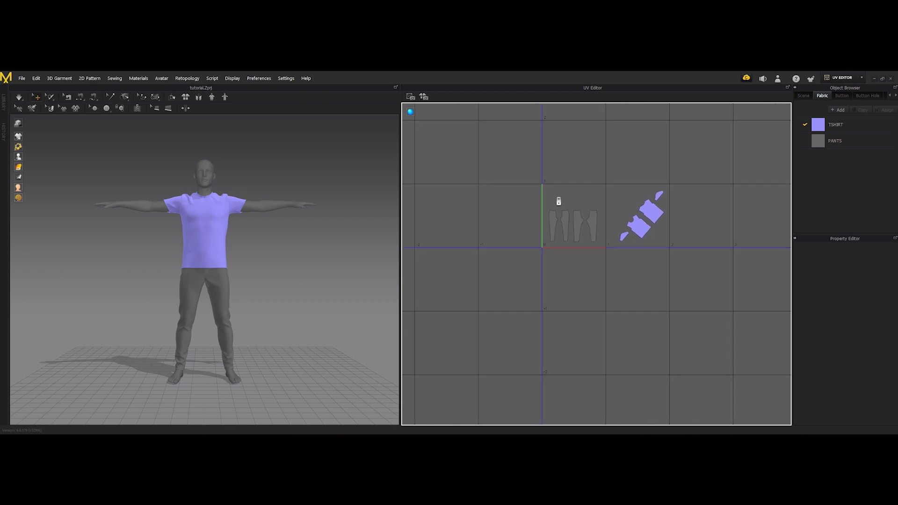
Check how the selected trouser group fits within the bounds of the first UV tile.
click(604, 244)
scroll(606, 242, up, 2)
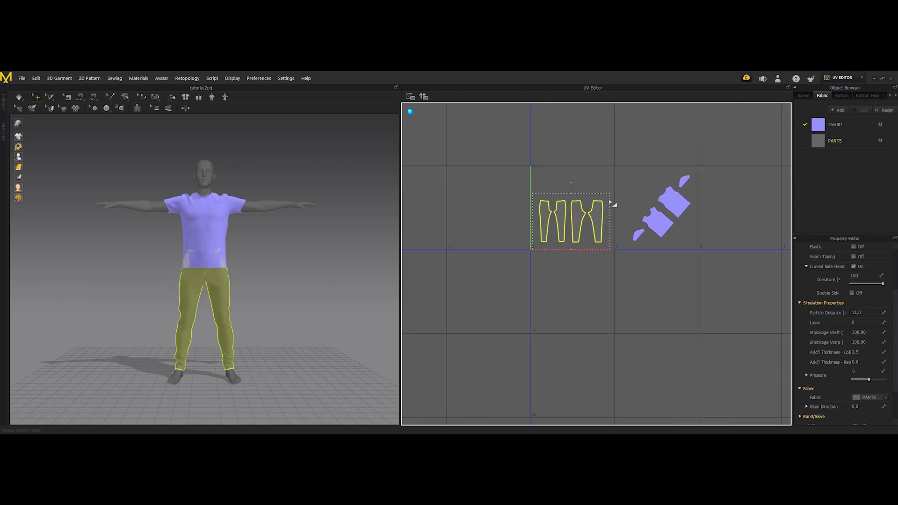
click(561, 184)
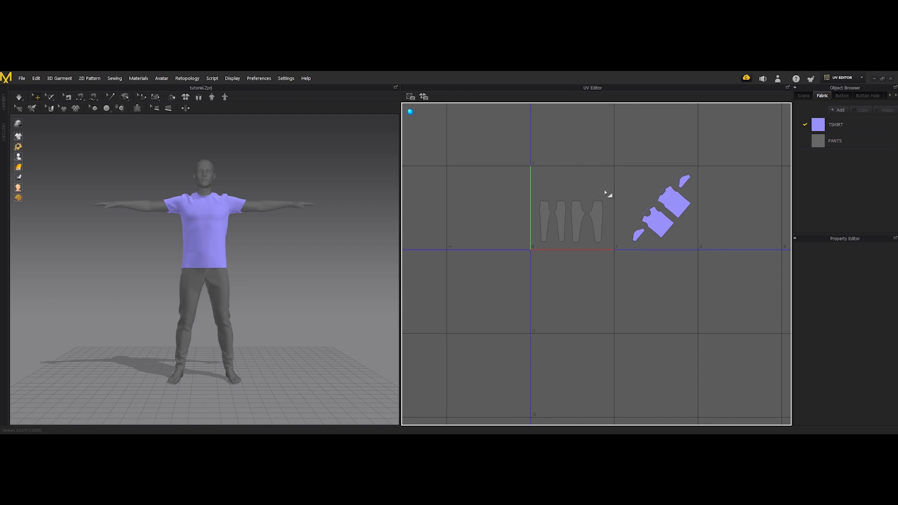
click(532, 244)
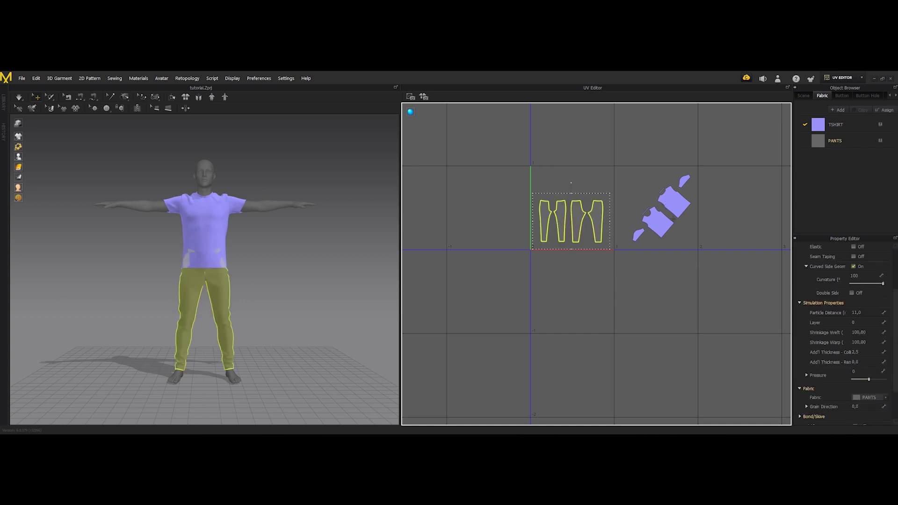
click(681, 231)
scroll(680, 231, up, 2)
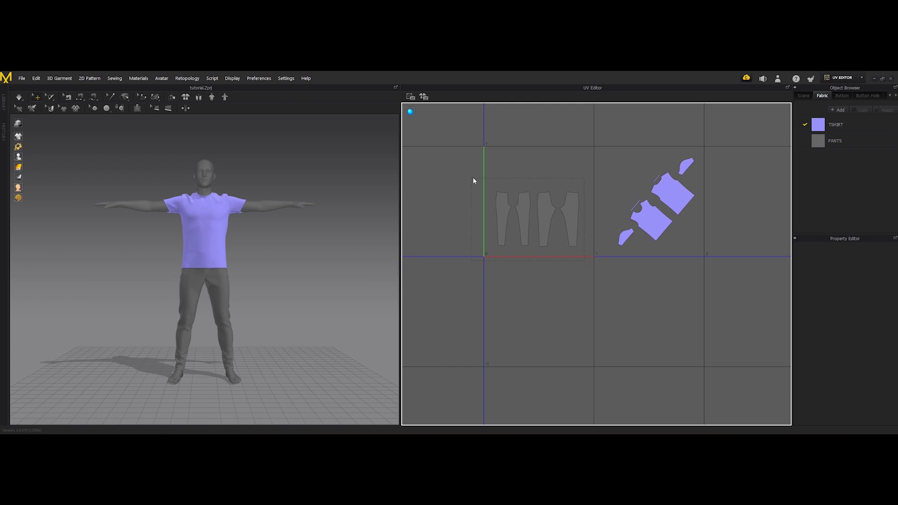
Scale the trouser pieces down toward the lower right corner of the first UV tile.
click(485, 176)
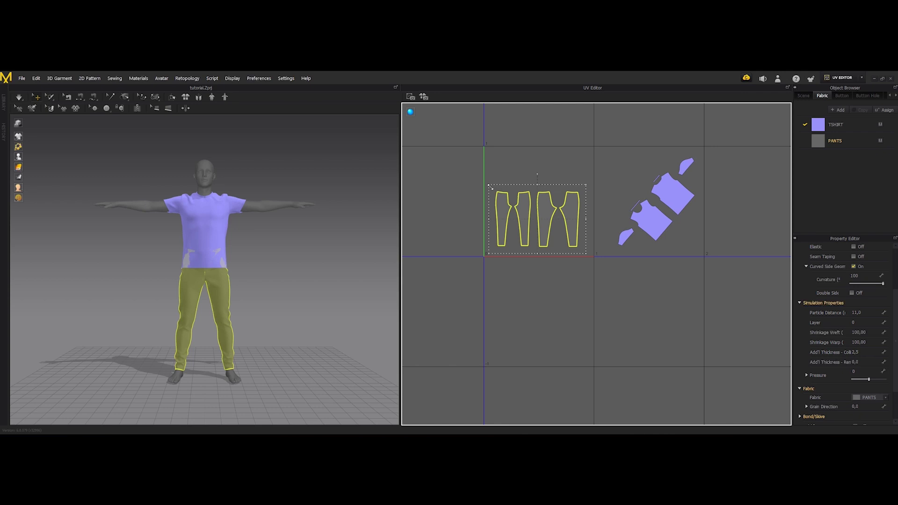
drag(490, 186, 578, 236)
click(626, 271)
Rotate the T-shirt pieces upright and move them into the first UV tile above the trousers.
drag(736, 143, 612, 266)
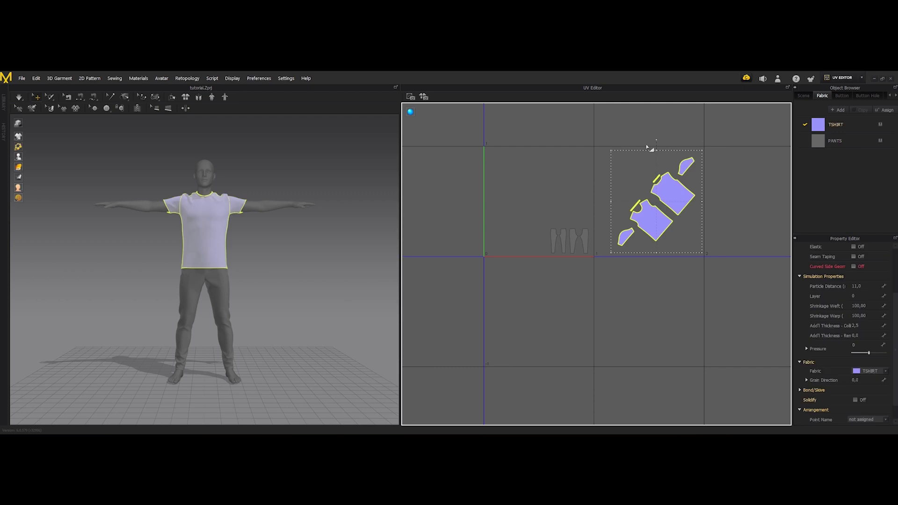
drag(657, 142, 614, 225)
click(719, 185)
drag(748, 174, 590, 232)
drag(638, 217, 524, 177)
click(564, 131)
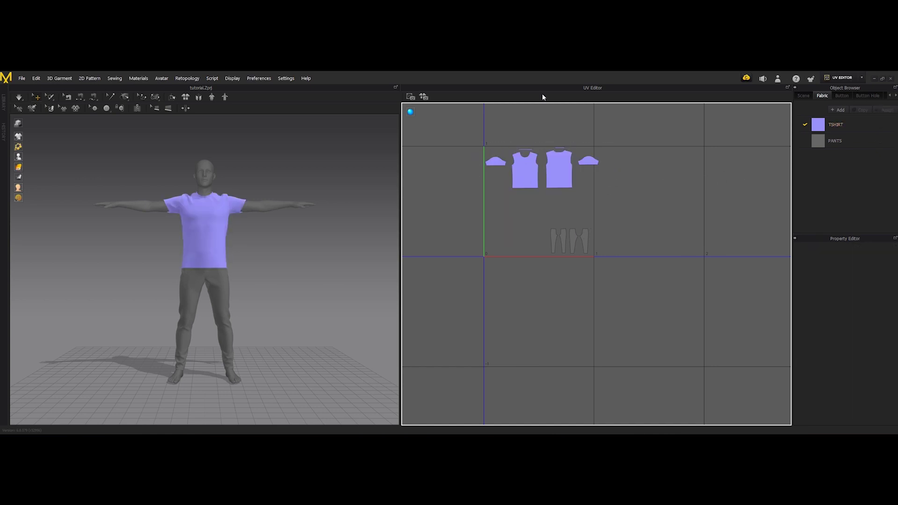
Reset the UV pieces to their 2D pattern arrangement and locate them in the UV Editor.
right_click(627, 200)
click(645, 213)
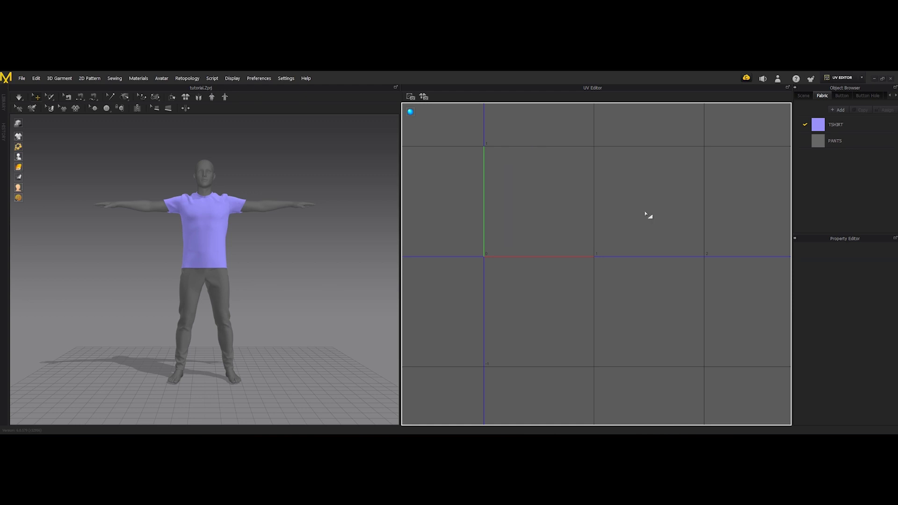
right_click(644, 211)
scroll(632, 216, down, 5)
middle_drag(630, 224, 581, 239)
scroll(599, 236, up, 3)
Select all T-shirt and trouser pieces and scale them down together to roughly fit the first UV tile.
drag(529, 139, 622, 267)
scroll(622, 267, up, 3)
middle_drag(613, 236, 615, 215)
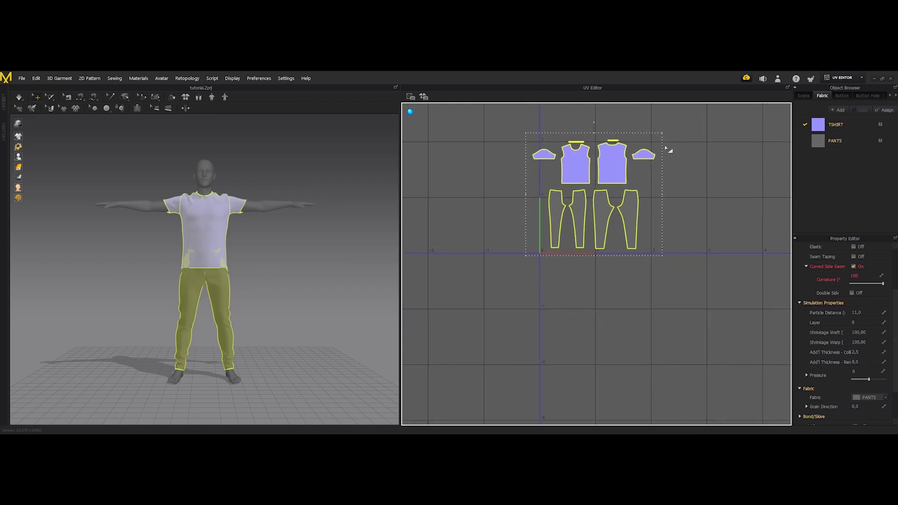
drag(663, 132, 600, 187)
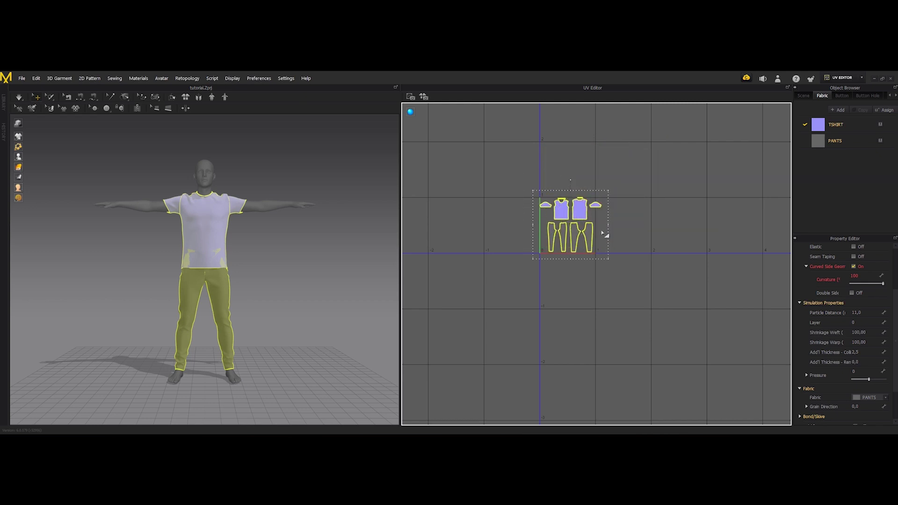
click(613, 233)
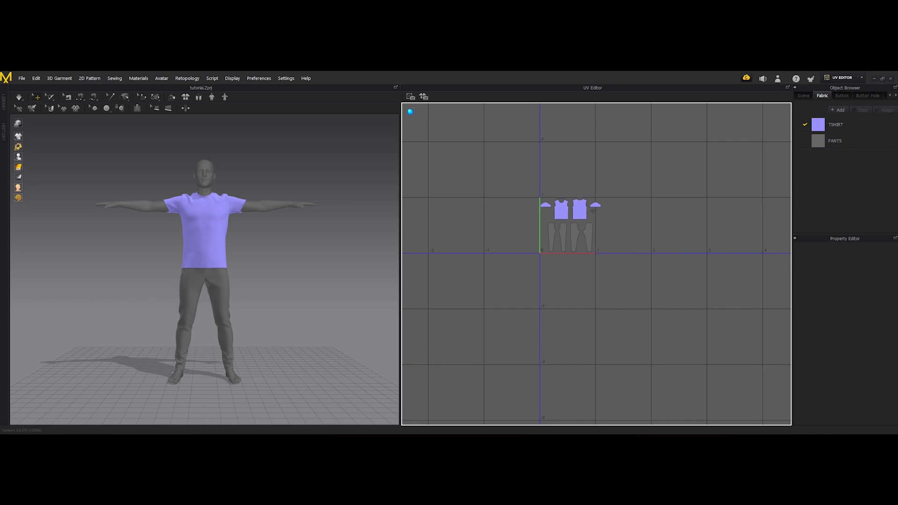
Check the scaled layout in the first UV tile and select all T-shirt and trouser pieces.
scroll(582, 214, up, 3)
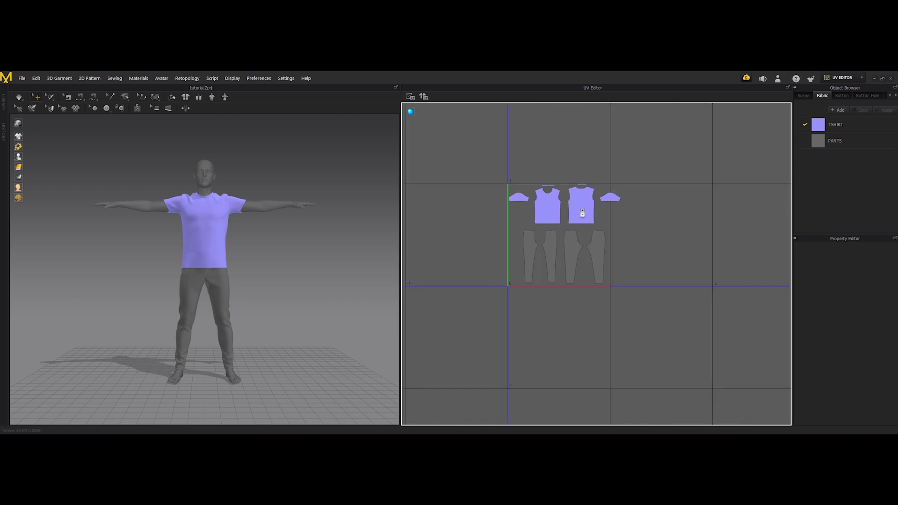
click(582, 213)
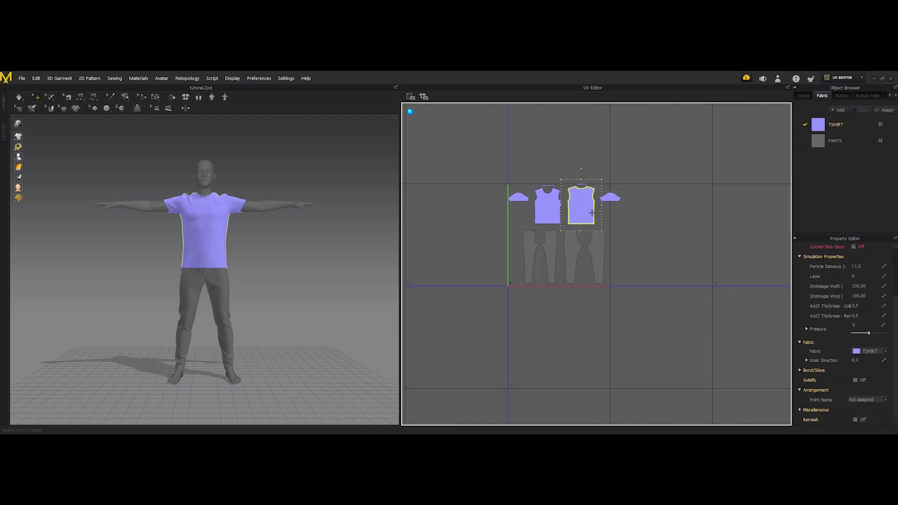
click(629, 245)
drag(638, 309, 570, 246)
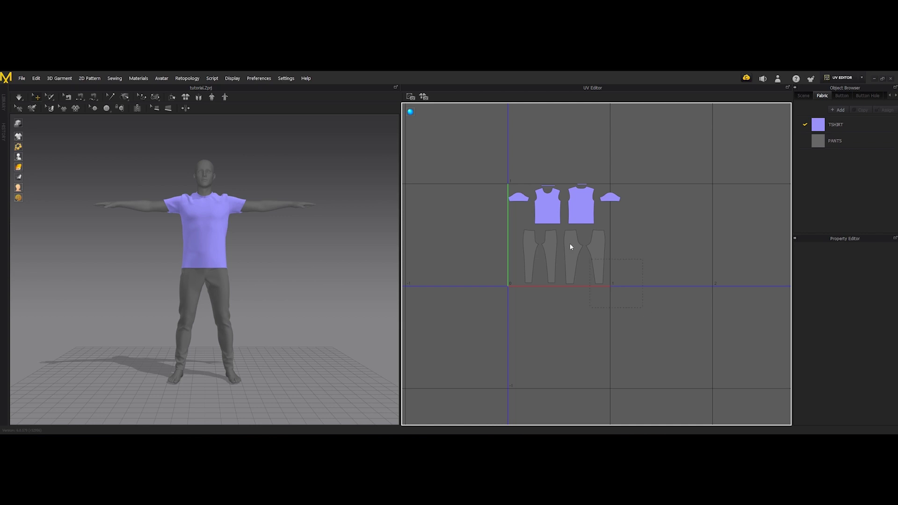
drag(492, 173, 493, 173)
click(498, 170)
drag(628, 313, 629, 313)
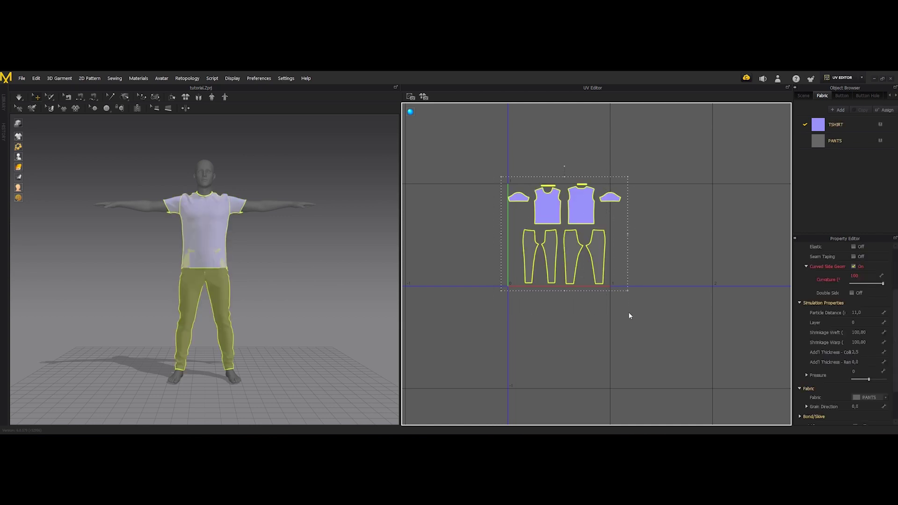
Try an OBJ export of all patterns as a single thick object with unified UV coordinates and close the export settings.
click(21, 78)
click(86, 162)
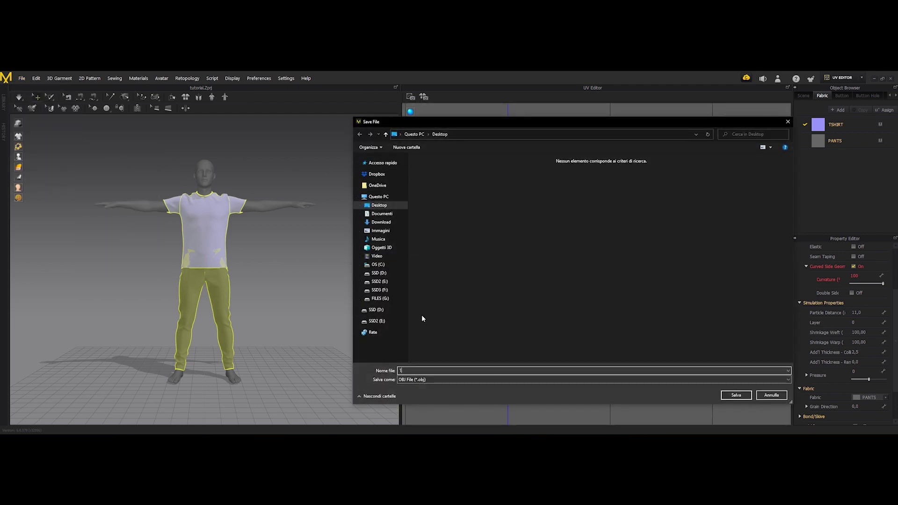
key(Return)
click(469, 252)
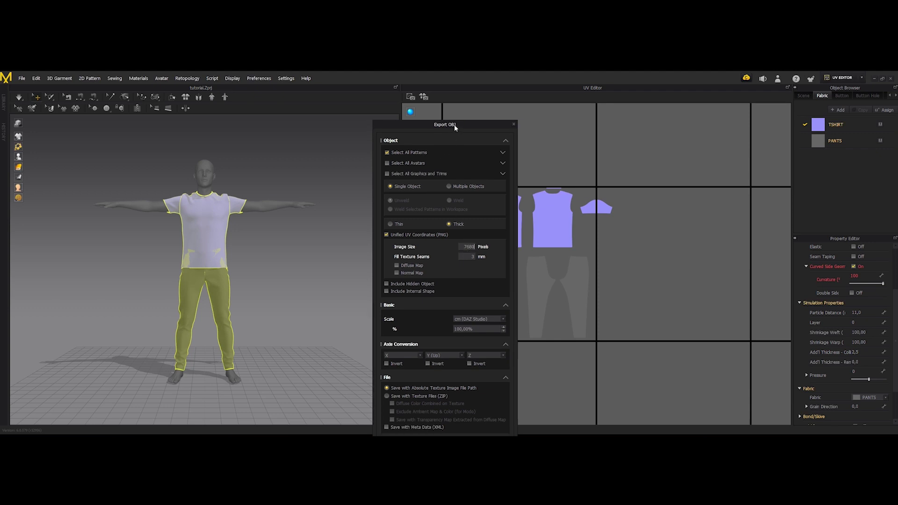
drag(453, 125, 391, 97)
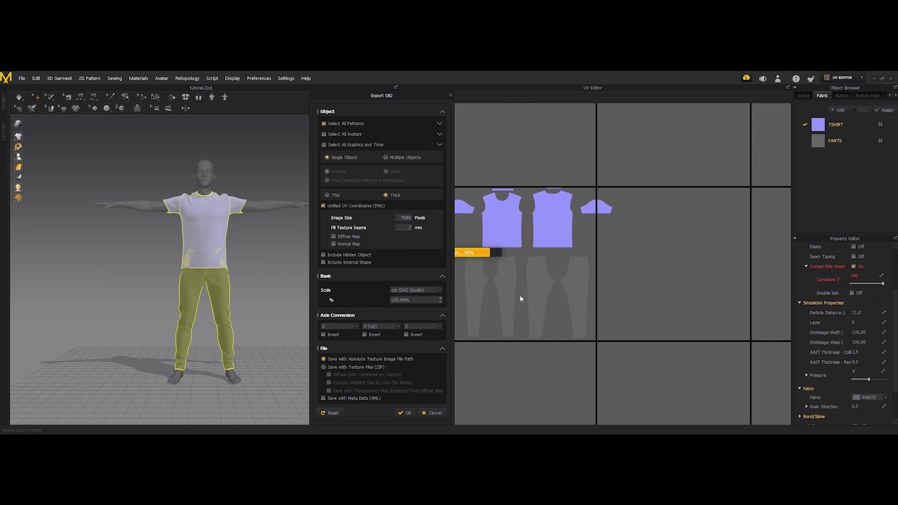
click(403, 219)
click(451, 95)
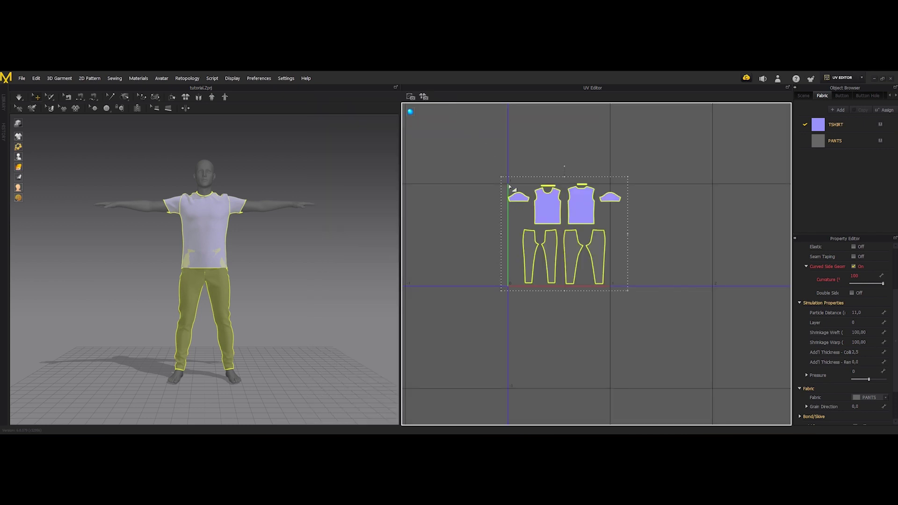
Move the trouser pieces against the first UV tile's left edge and close the gap between the front and back pairs.
click(682, 248)
scroll(612, 227, up, 2)
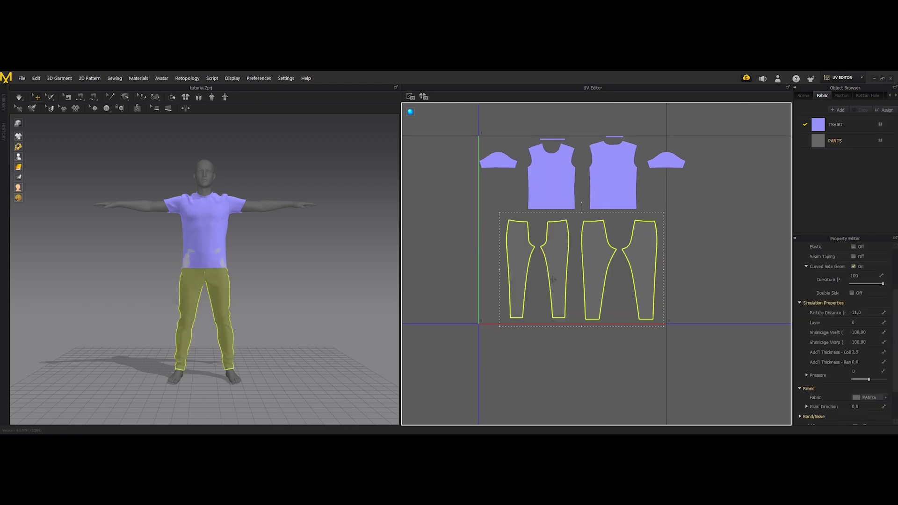
drag(515, 267, 487, 270)
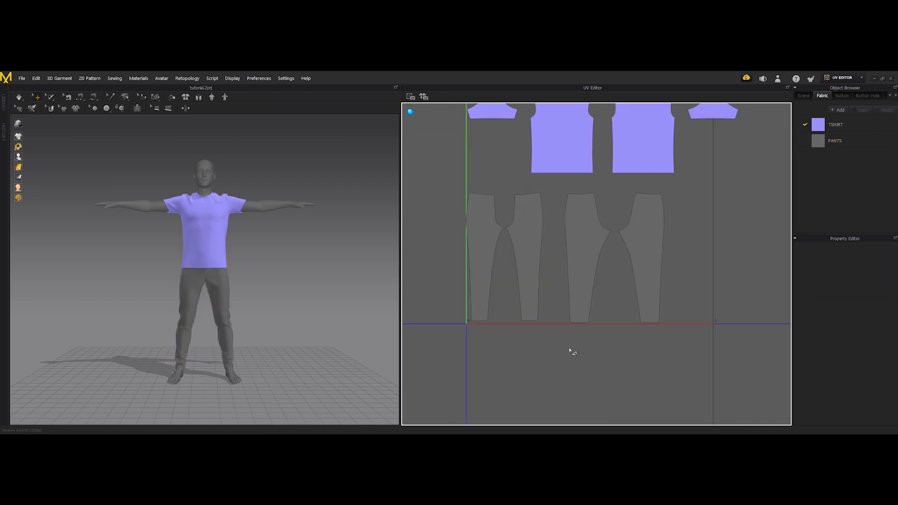
drag(583, 266, 563, 267)
drag(638, 242, 607, 244)
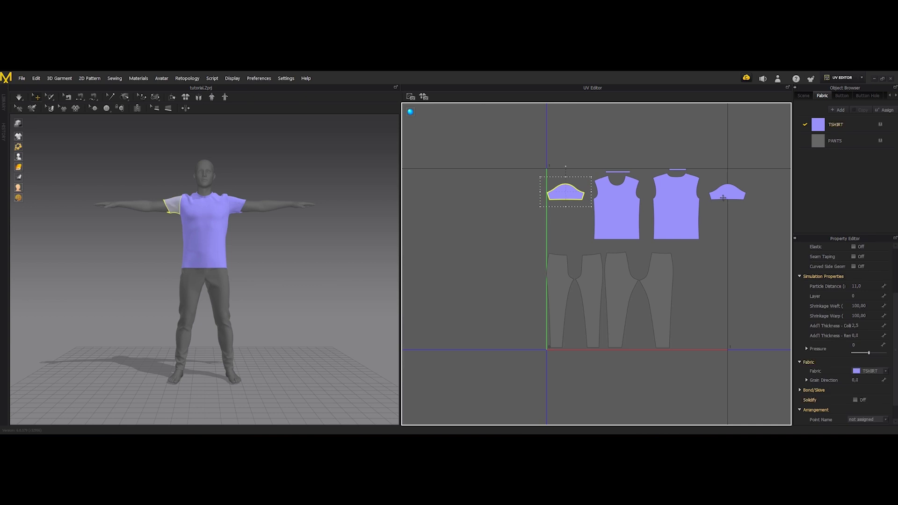
Bring the two sleeves together, rotate them 90 degrees and place them beside the trousers' outer edge.
drag(722, 198, 518, 196)
shift+click(561, 192)
drag(546, 166, 571, 191)
drag(546, 176, 686, 275)
click(646, 246)
Move the T-shirt back and its neckband closer to the T-shirt front.
scroll(601, 224, up, 2)
click(692, 210)
drag(729, 144, 669, 228)
click(745, 259)
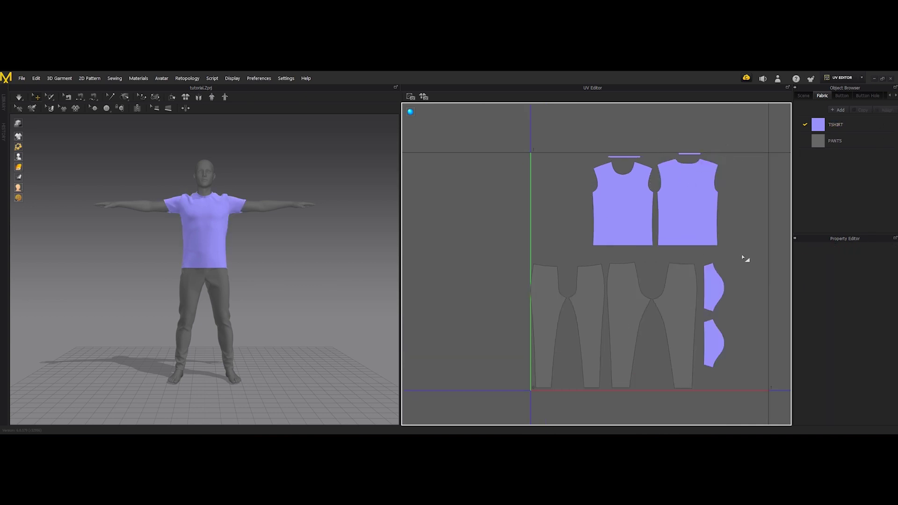
Bring both neckbands closer to their body panels and move the T-shirt body pieces to the tile's left edge above the trousers.
scroll(646, 183, up, 2)
drag(621, 150, 618, 153)
drag(696, 144, 693, 148)
scroll(740, 266, down, 1)
drag(750, 273, 603, 165)
drag(626, 214, 566, 229)
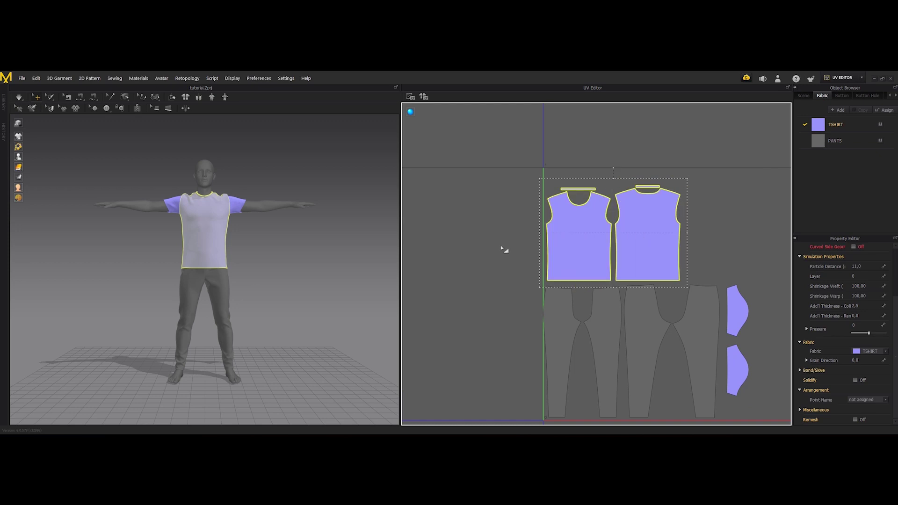
Try packing the sleeves beside the T-shirt back in opposite orientations and fitting all UVs to 0-1.
scroll(516, 154, down, 2)
drag(684, 232, 636, 222)
click(634, 180)
scroll(634, 182, up, 2)
drag(632, 123, 643, 220)
drag(632, 184, 643, 203)
right_click(694, 220)
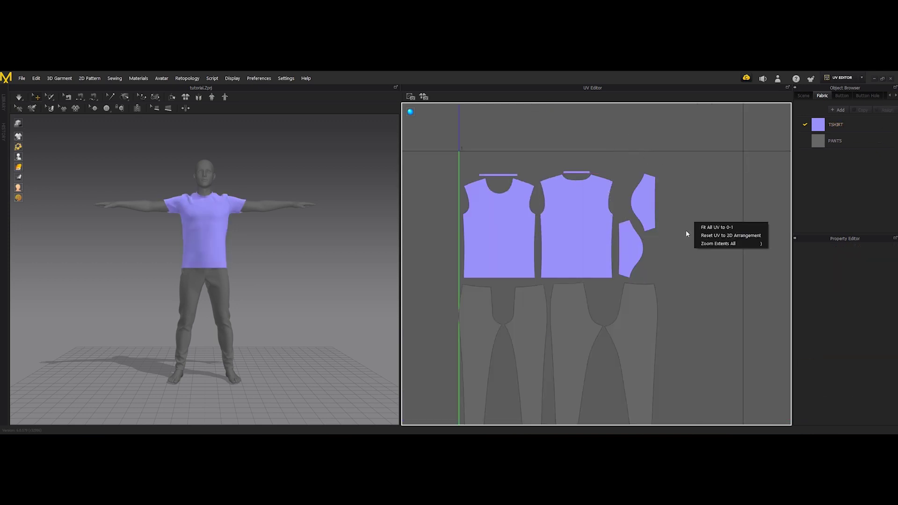
scroll(695, 230, down, 3)
right_click(698, 230)
click(720, 235)
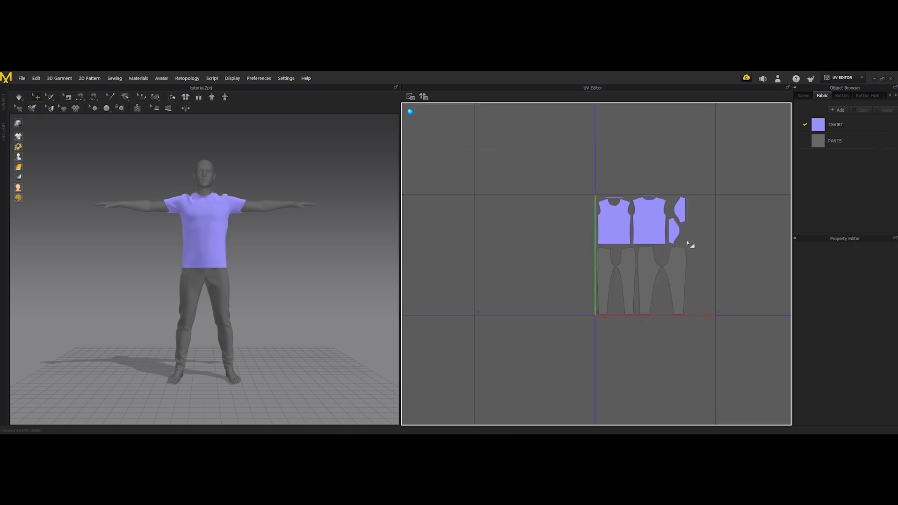
Undo the UV fit and the sleeve rearrangement beside the T-shirt back.
key(ctrl+z)
key(ctrl+z)
key(ctrl+z)
Rotate the T-shirt front and back with their neckbands 90 degrees and line them up in one row.
middle_drag(689, 245, 620, 229)
scroll(584, 216, up, 1)
drag(598, 177, 526, 220)
shift+drag(555, 166, 603, 214)
click(608, 219)
drag(513, 258, 589, 216)
drag(544, 237, 607, 194)
Move the rotated T-shirt body pieces above the trousers at the tile's left edge and fit all UVs to 0-1.
drag(664, 235, 523, 177)
drag(556, 199, 542, 230)
right_click(598, 179)
click(618, 183)
click(439, 263)
Place the two sleeves close beside the trousers below the T-shirt back and fit all UVs to 0-1.
scroll(648, 227, up, 2)
drag(685, 341, 660, 250)
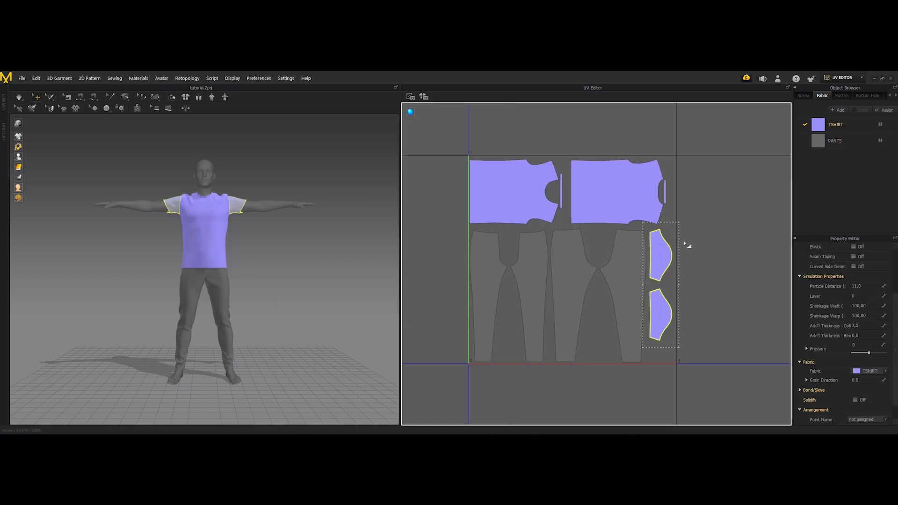
right_click(711, 239)
click(731, 244)
click(430, 262)
Check how the packed T-shirt and trouser pieces fill the first UV tile.
scroll(611, 230, down, 4)
scroll(610, 252, up, 2)
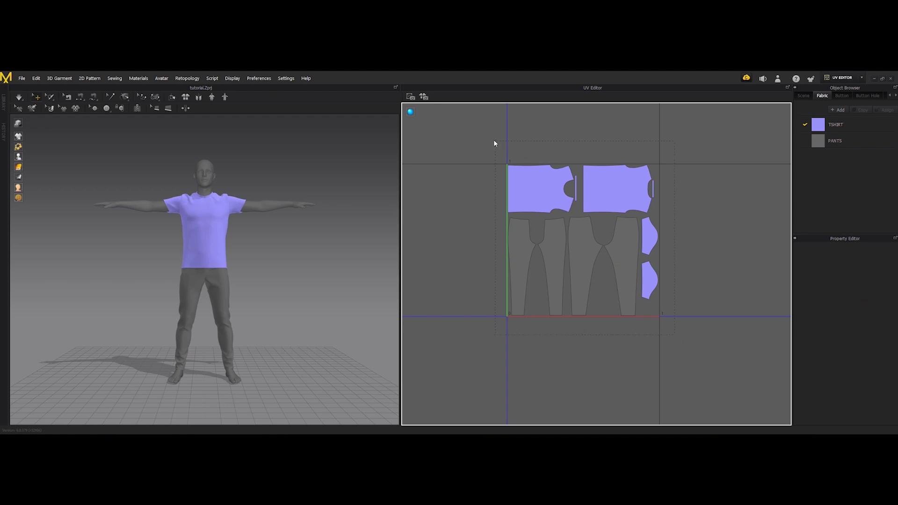
key(ctrl+a)
click(627, 338)
scroll(627, 339, up, 2)
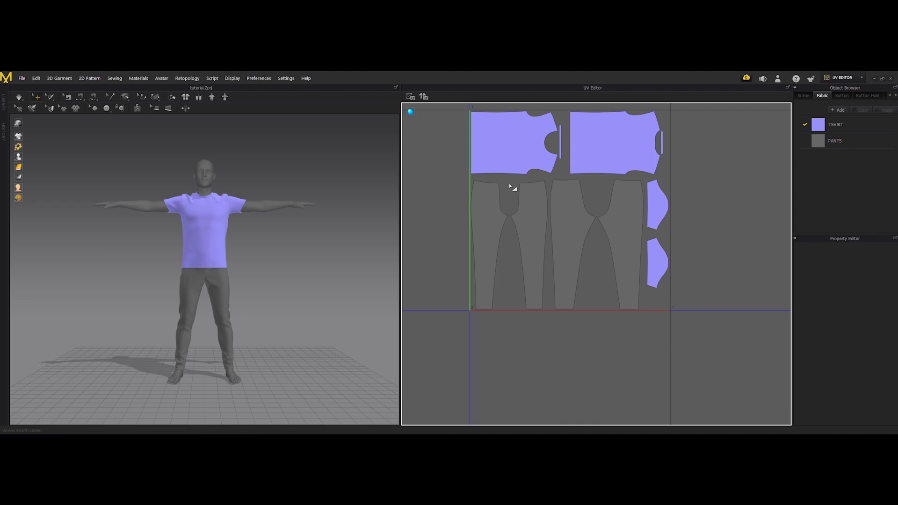
scroll(691, 265, down, 3)
scroll(683, 265, up, 1)
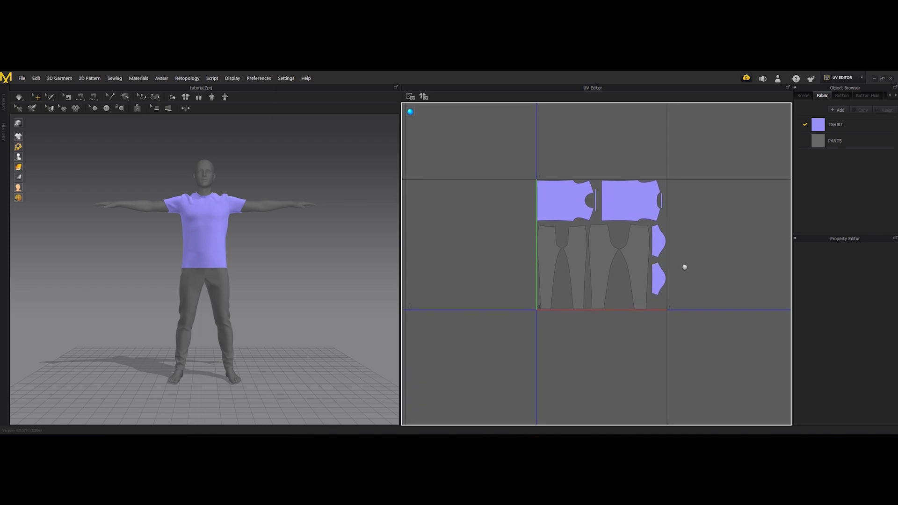
Switch to the Simulation workspace and bring the 2D pattern pieces into view.
click(819, 96)
click(841, 77)
click(839, 90)
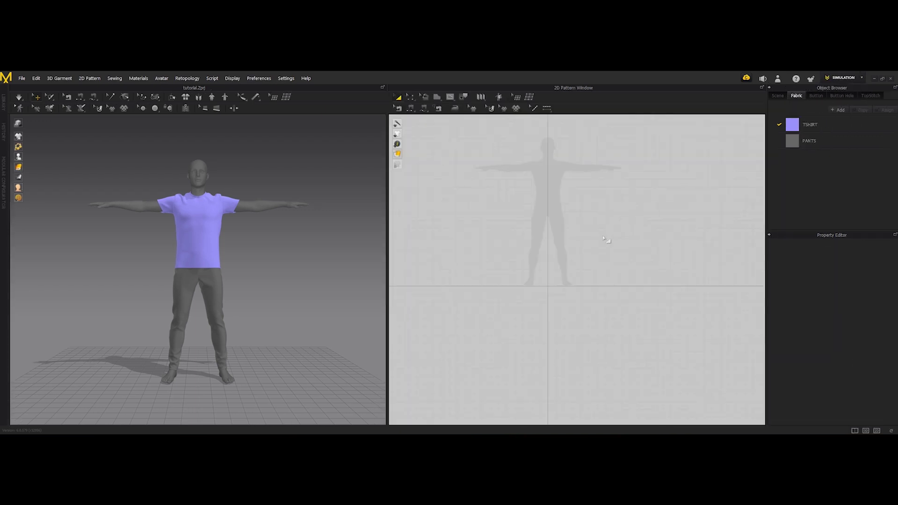
scroll(575, 234, up, 3)
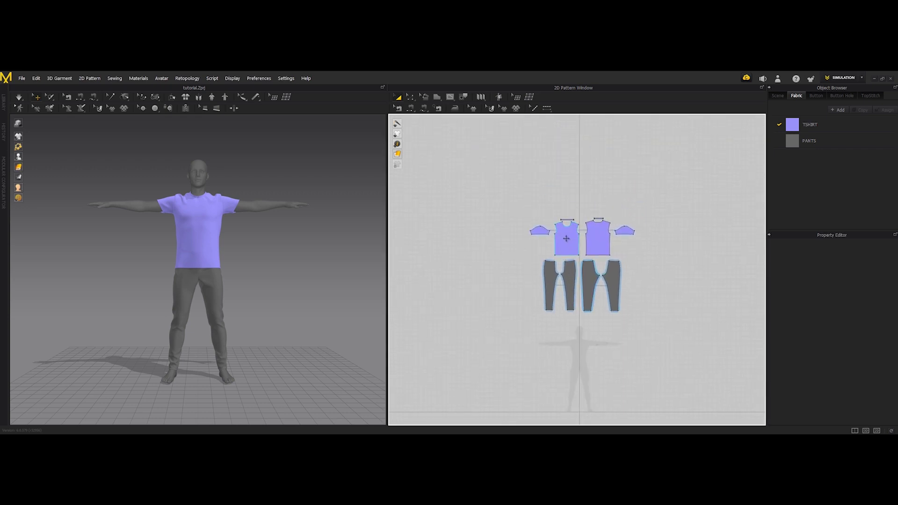
click(565, 238)
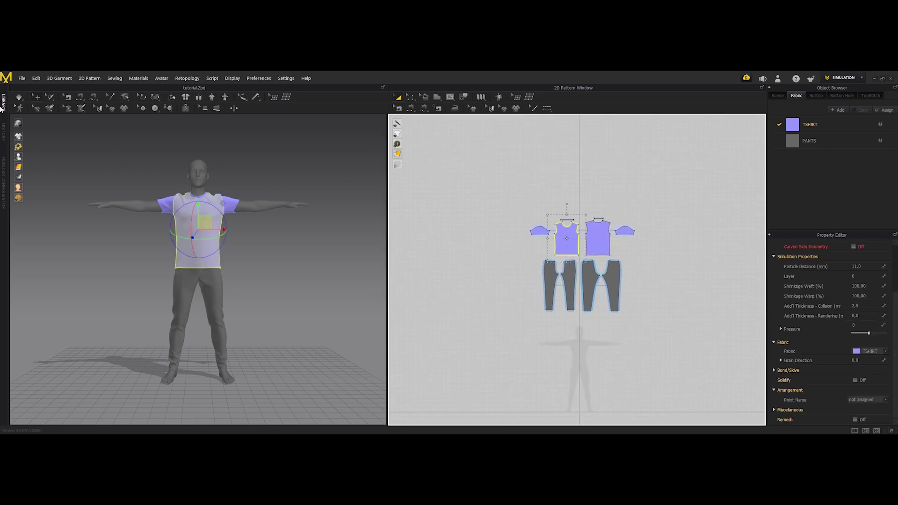
click(2, 108)
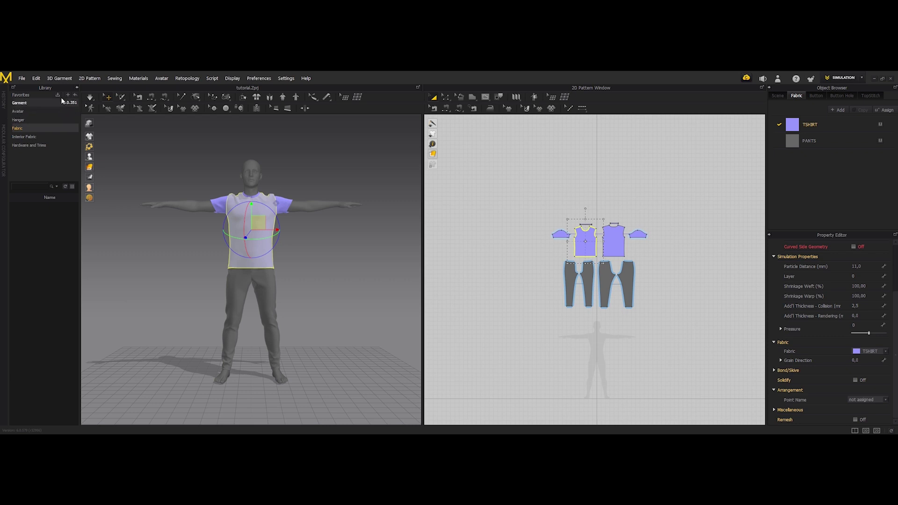
click(75, 88)
scroll(521, 239, up, 1)
click(522, 244)
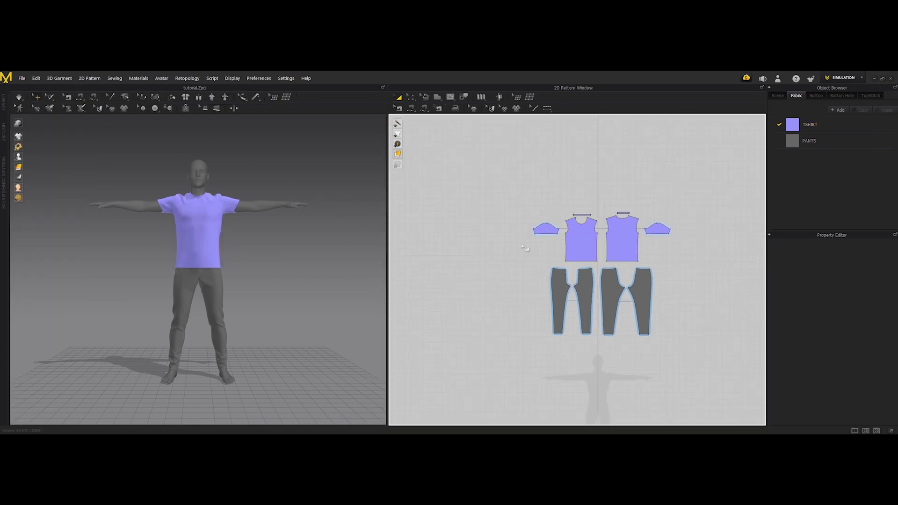
Select the TSHIRT fabric used by the T-shirt pieces to show its material properties.
middle_drag(553, 271, 516, 271)
middle_drag(618, 270, 649, 269)
scroll(649, 267, up, 1)
click(607, 240)
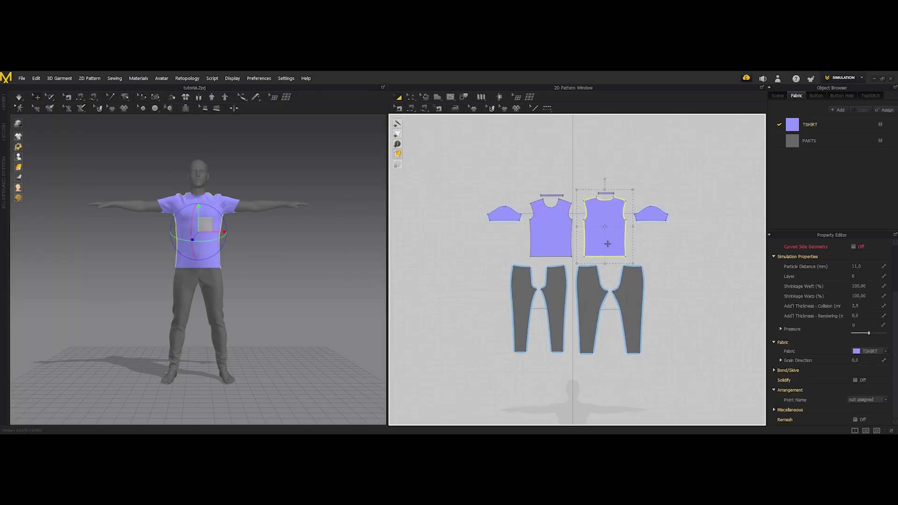
click(811, 125)
Review the TSHIRT fabric's material parameters and load Cotton NORMAL.jpg as its normal map.
scroll(823, 330, down, 1)
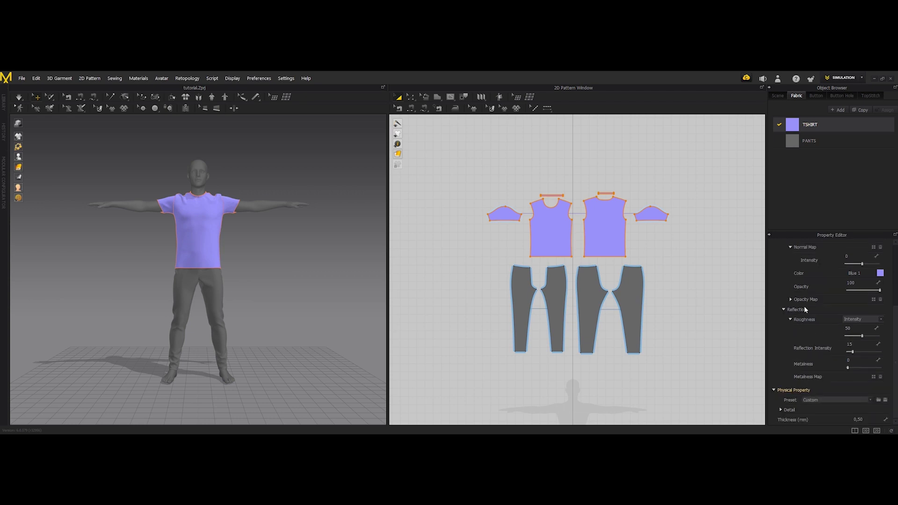
scroll(804, 306, up, 1)
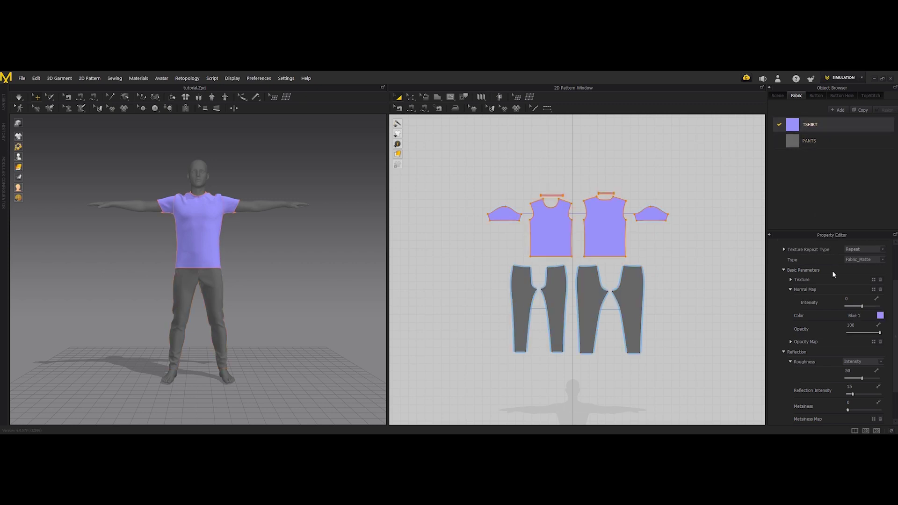
scroll(833, 305, down, 1)
scroll(830, 329, down, 1)
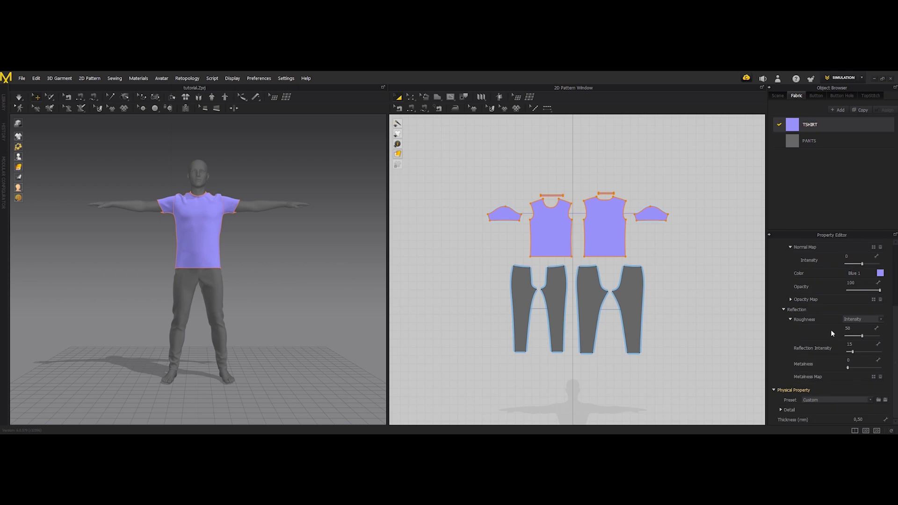
scroll(827, 346, up, 4)
scroll(836, 326, up, 1)
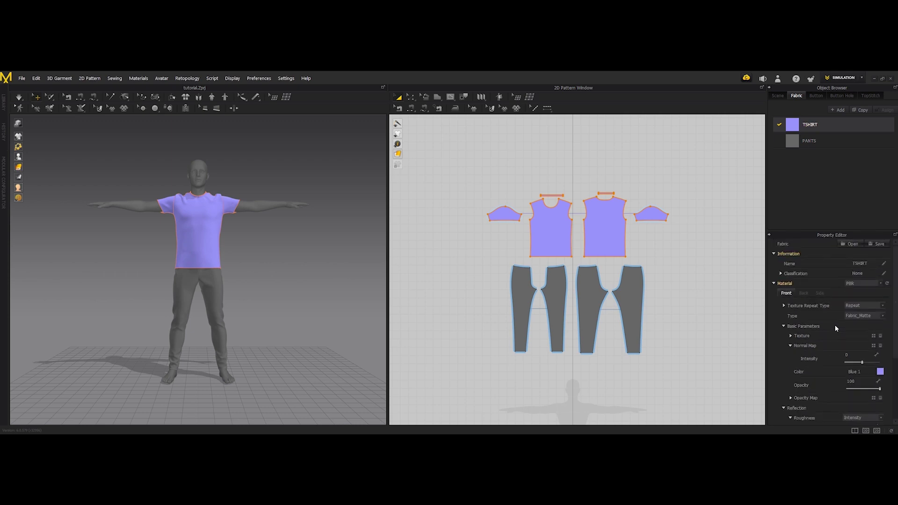
click(790, 346)
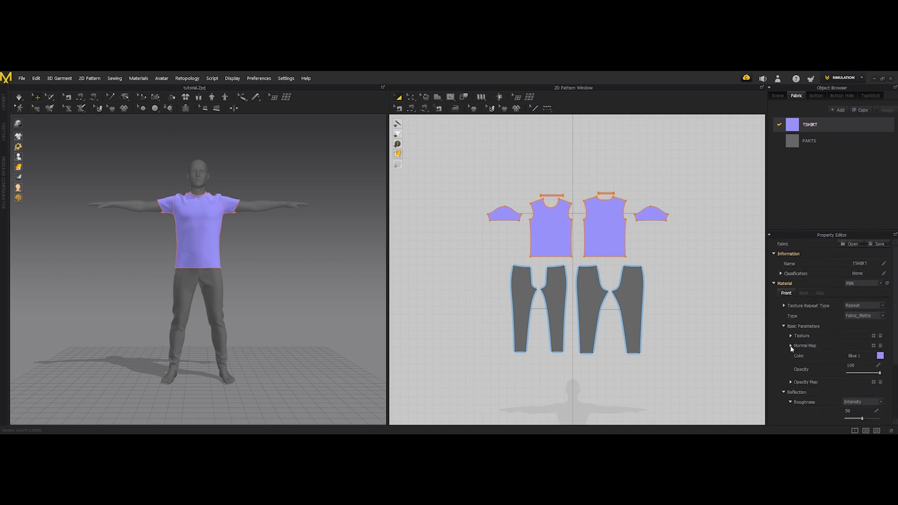
click(873, 346)
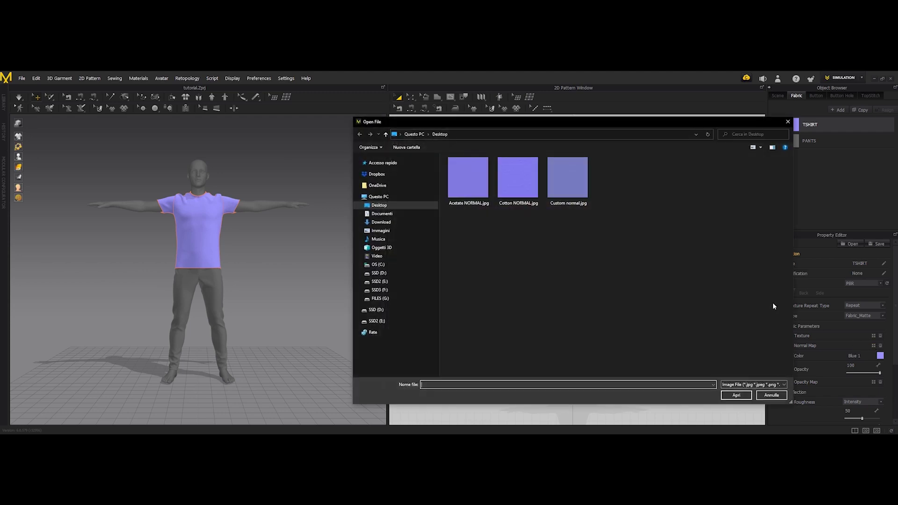
click(486, 181)
double_click(507, 178)
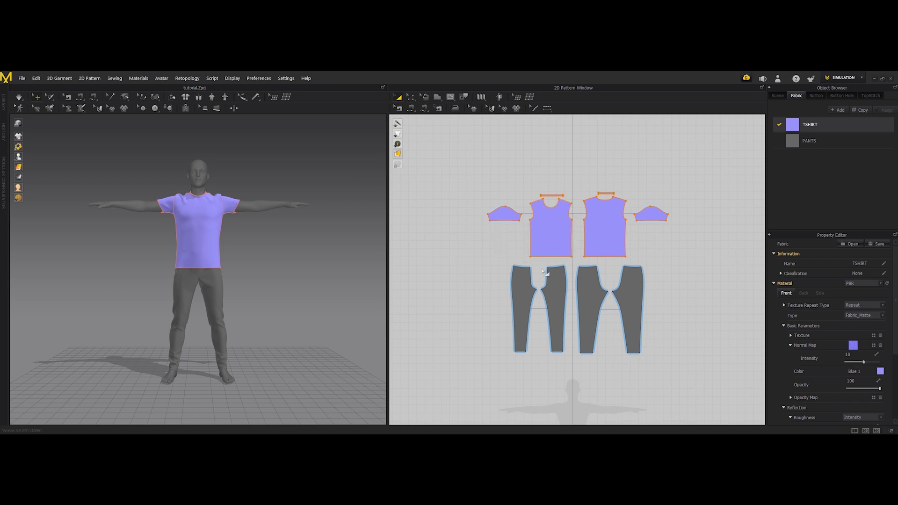
Inspect the T-shirt's surface up close in the 3D view with the cotton normal map applied.
scroll(238, 224, up, 3)
right_drag(237, 224, 227, 224)
scroll(206, 184, up, 3)
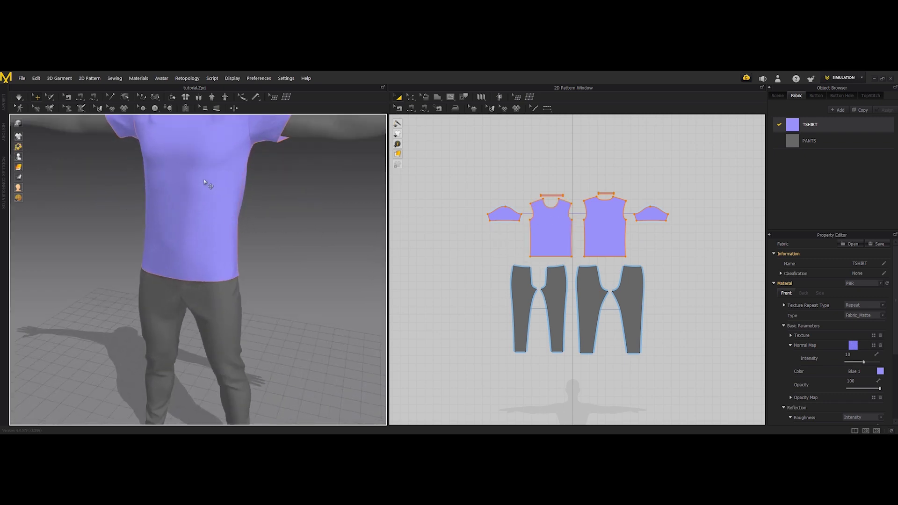
middle_drag(206, 184, 180, 291)
scroll(179, 290, up, 3)
scroll(237, 261, up, 8)
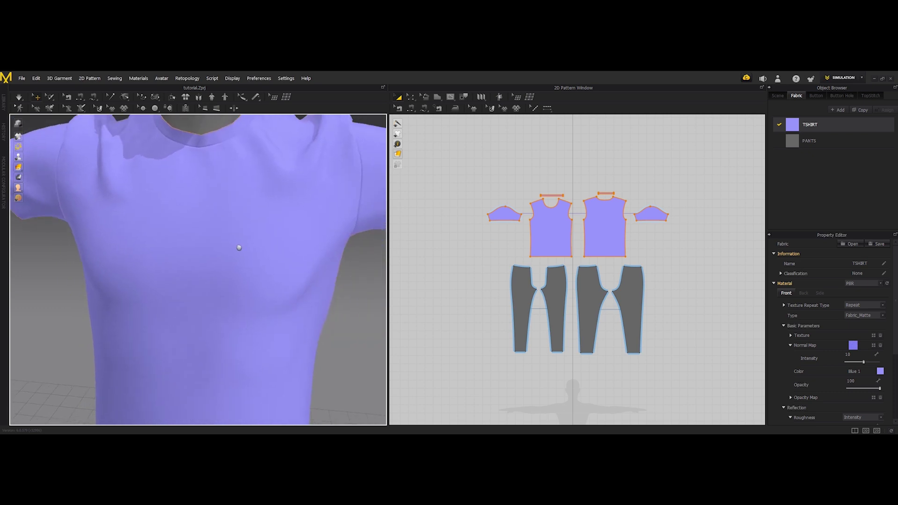
right_drag(239, 247, 215, 236)
scroll(827, 348, down, 5)
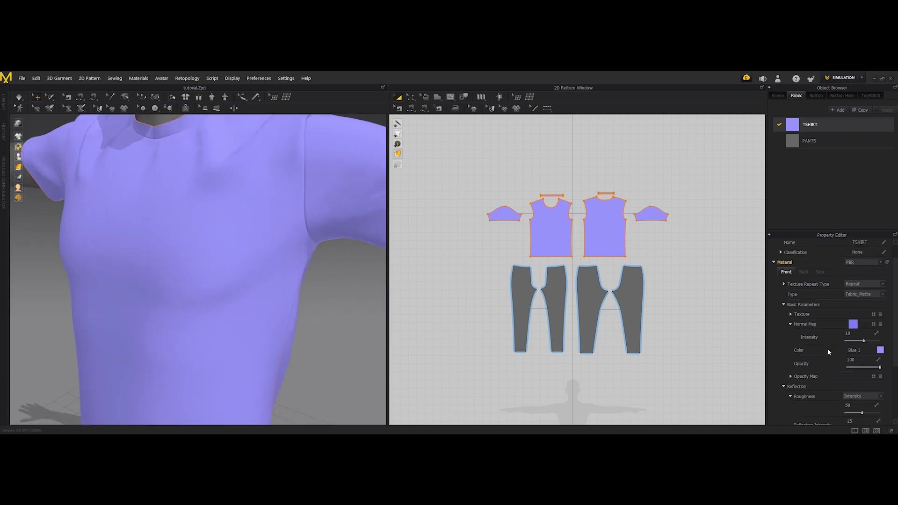
scroll(826, 348, up, 5)
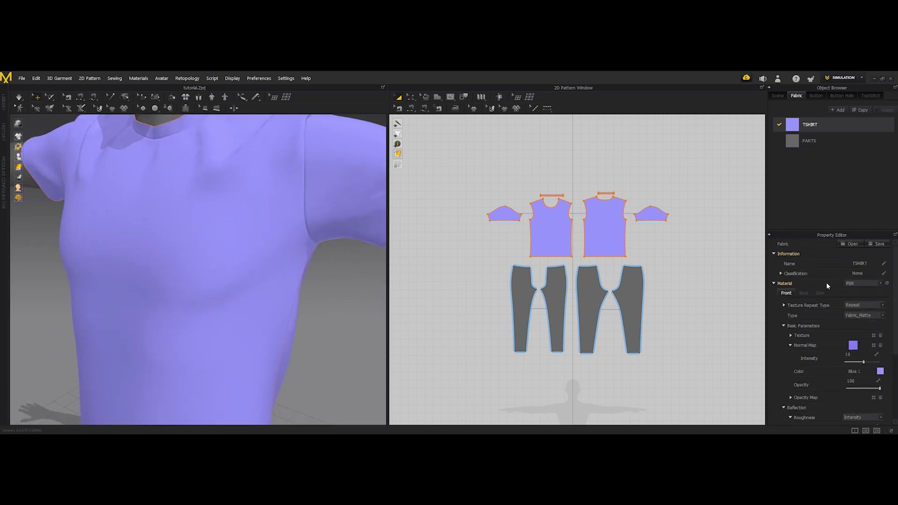
Change the TSHIRT fabric color to Gray 2 (#666666).
click(879, 371)
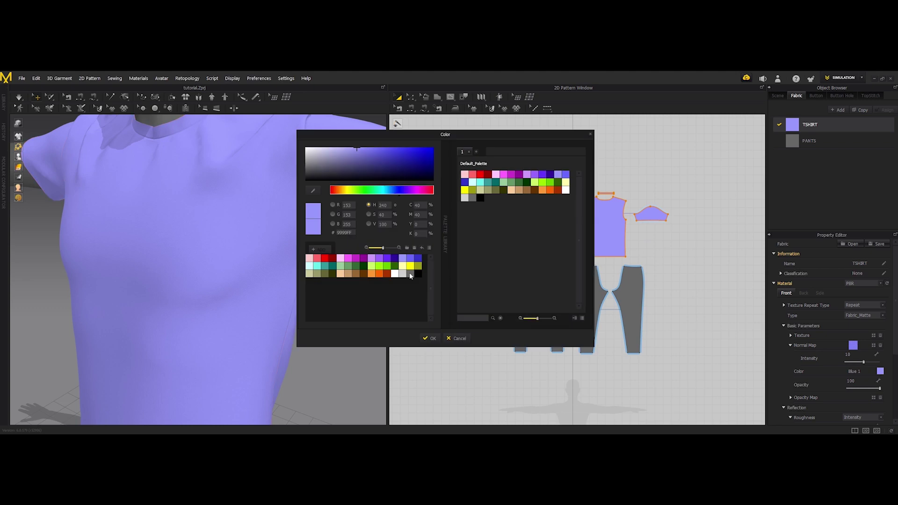
click(410, 275)
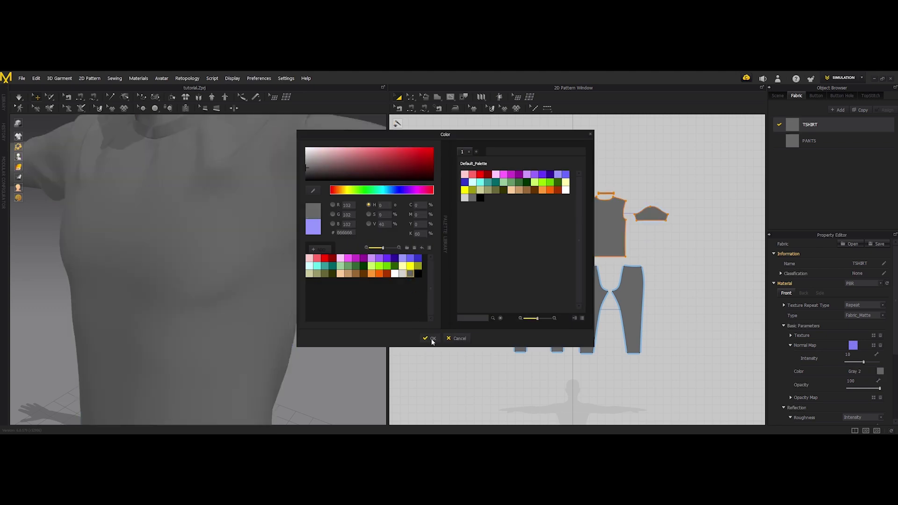
click(431, 338)
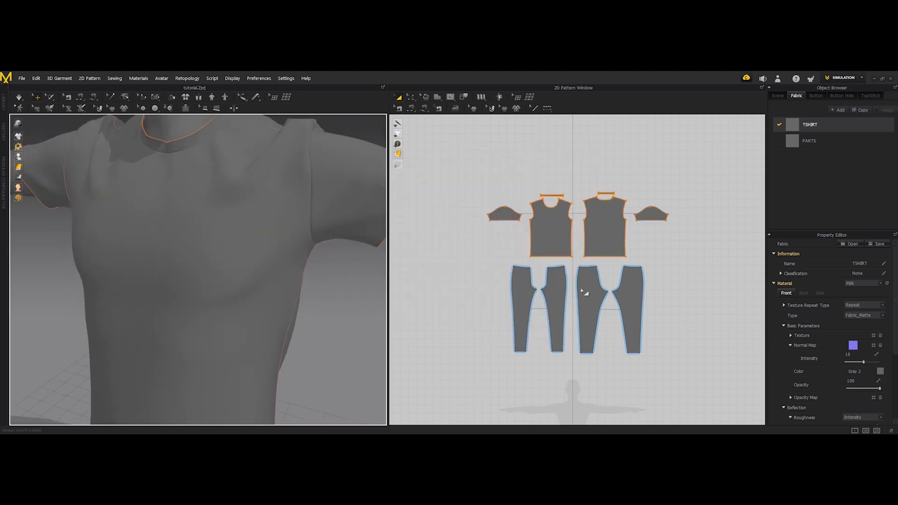
Try the Fabric_Shiny and Fabric_Matte material types on the TSHIRT fabric to compare their sheen.
scroll(817, 349, down, 1)
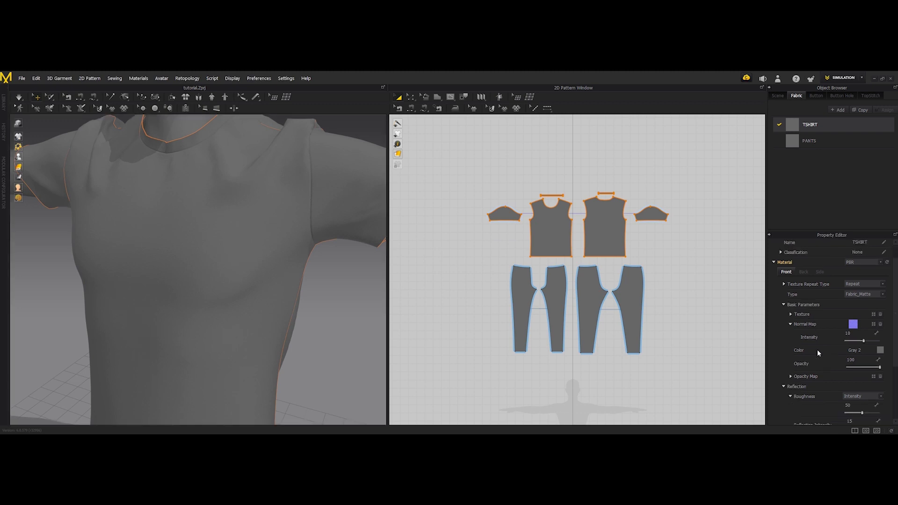
click(847, 295)
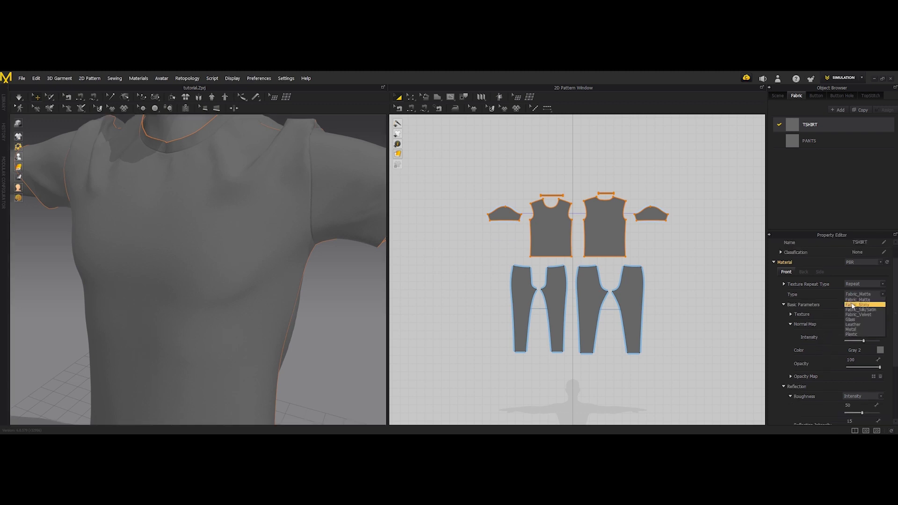
click(852, 305)
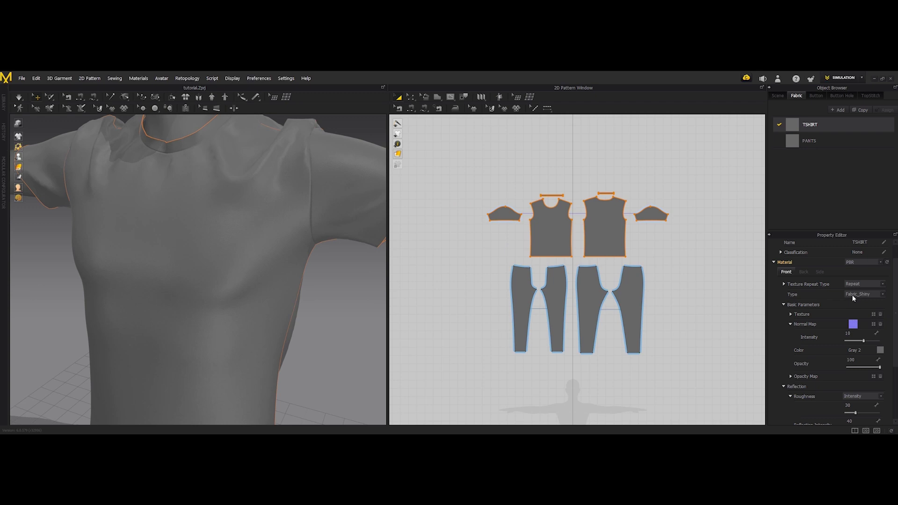
click(852, 295)
click(852, 299)
click(851, 295)
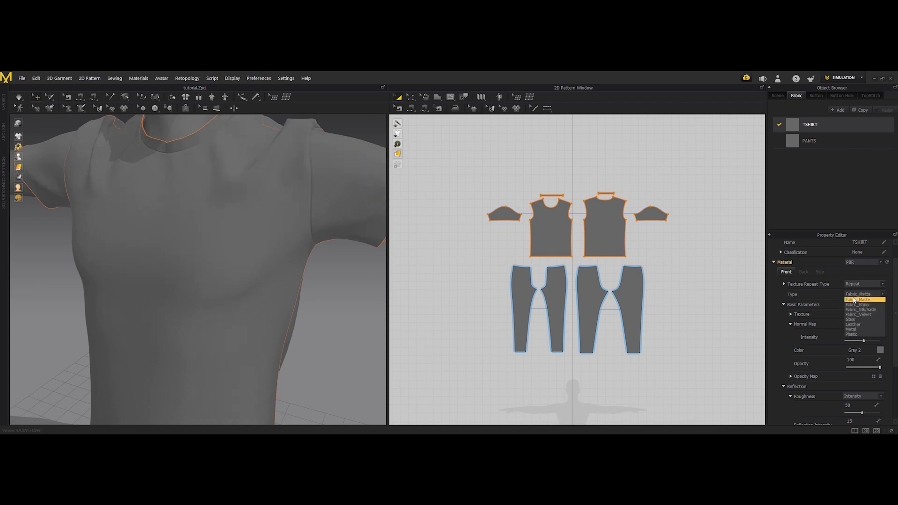
click(855, 304)
Set the TSHIRT fabric's material type to Fabric_Silk/Satin and inspect the T-shirt's surface up close.
click(854, 296)
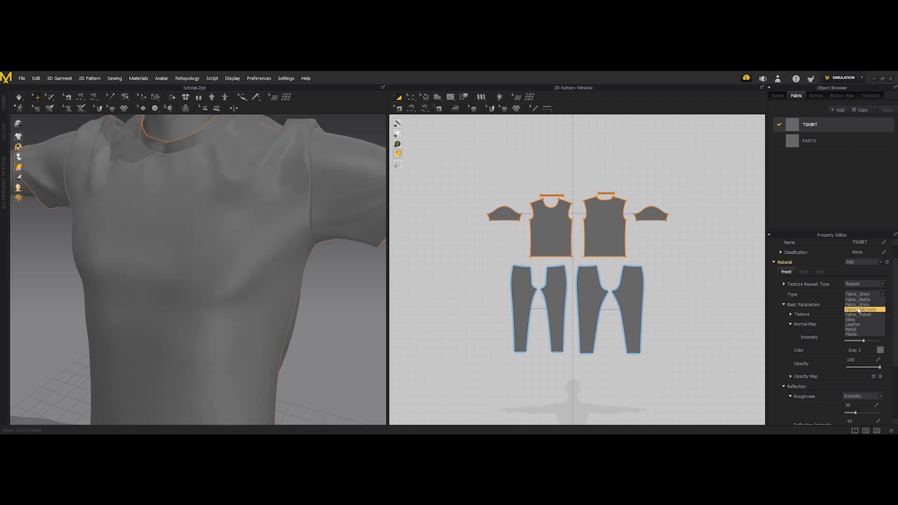
click(859, 309)
right_drag(205, 260, 238, 254)
scroll(801, 335, down, 1)
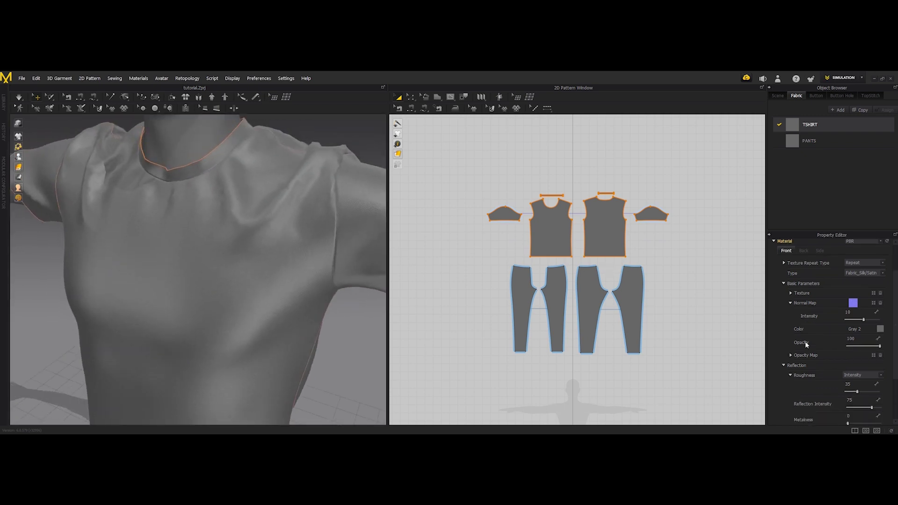
scroll(280, 263, up, 10)
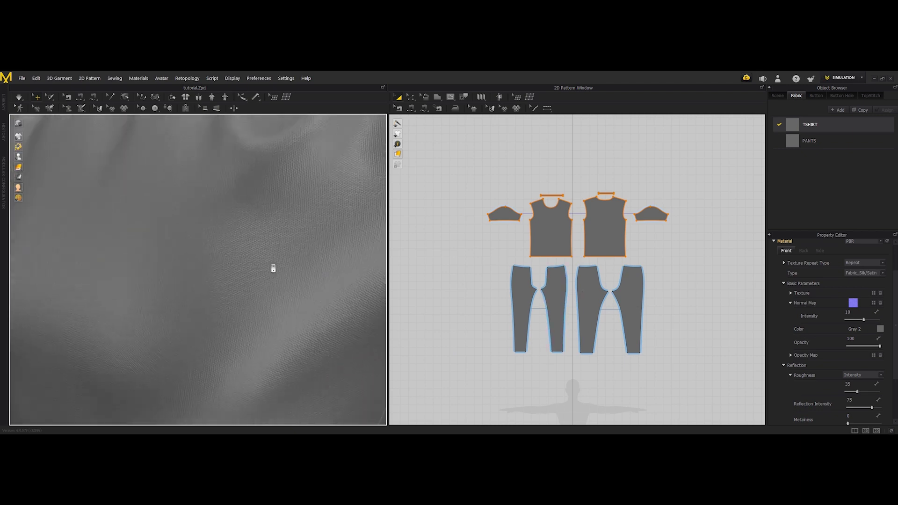
scroll(265, 283, down, 10)
scroll(263, 280, up, 3)
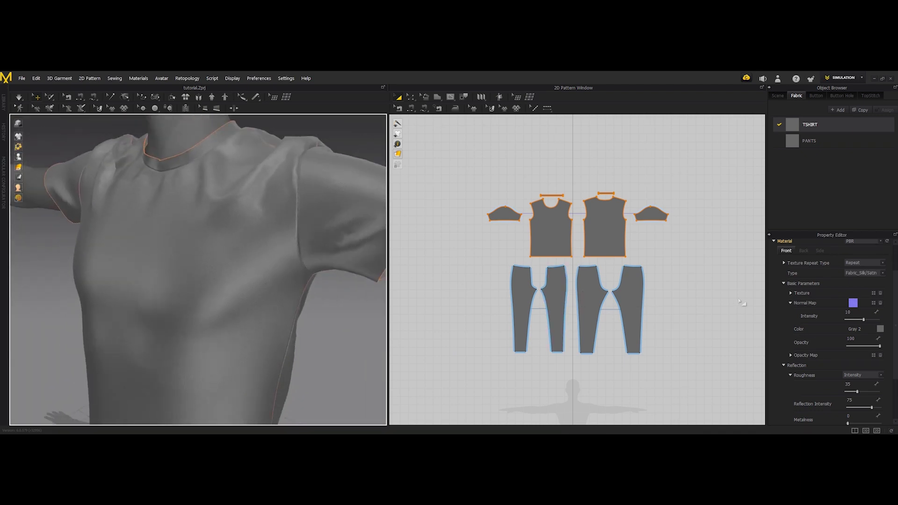
Scale the TSHIRT fabric's normal map to 77.0 mm width and height with Lock Aspect Ratio on.
scroll(826, 332, down, 3)
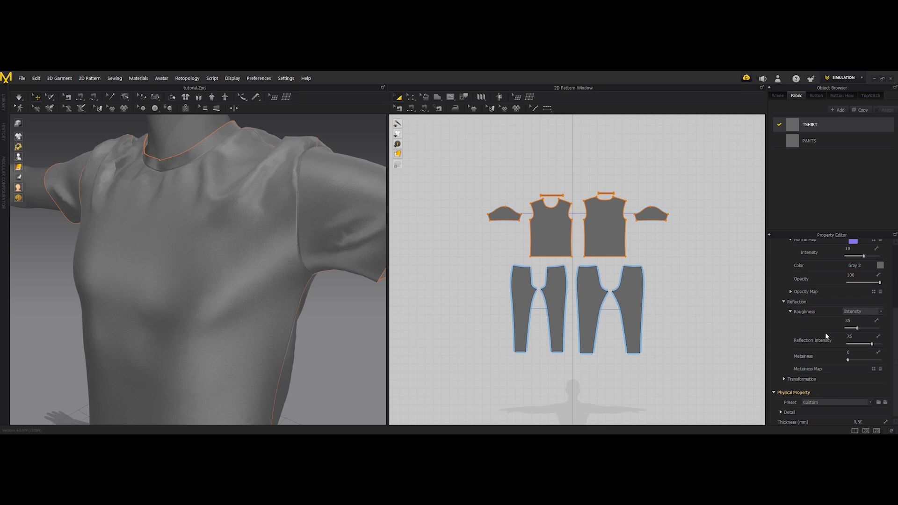
click(783, 379)
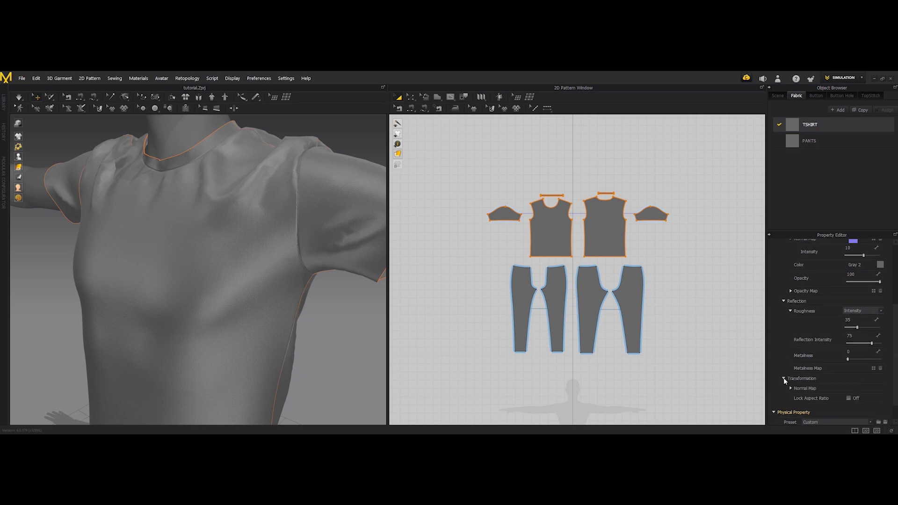
scroll(783, 379, down, 1)
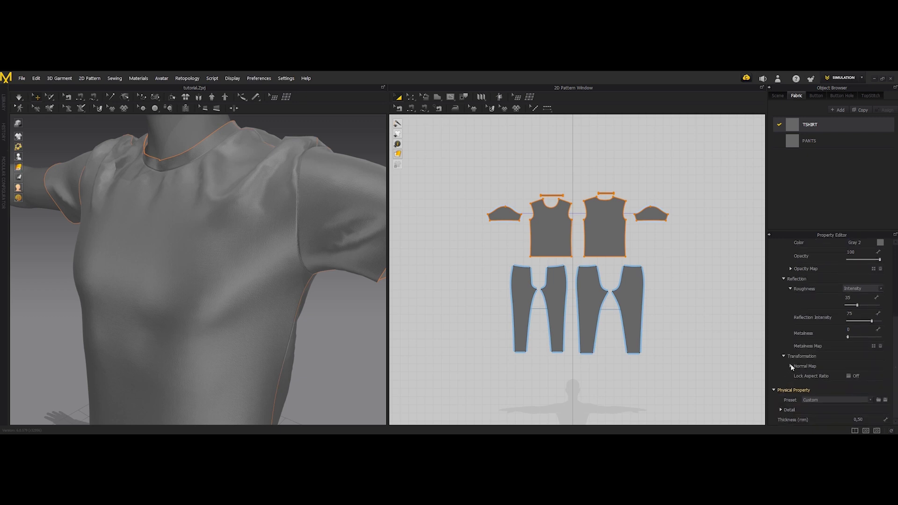
click(790, 365)
scroll(790, 365, down, 1)
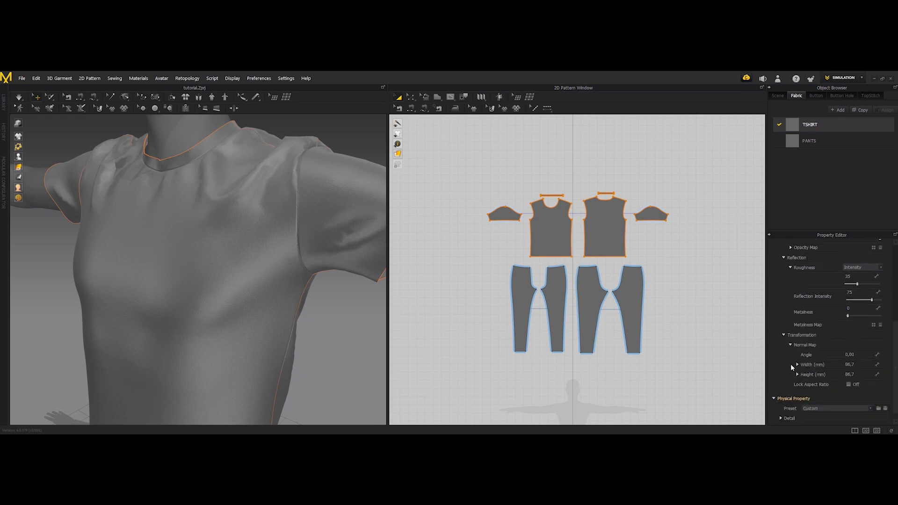
double_click(850, 366)
text(122)
key(Return)
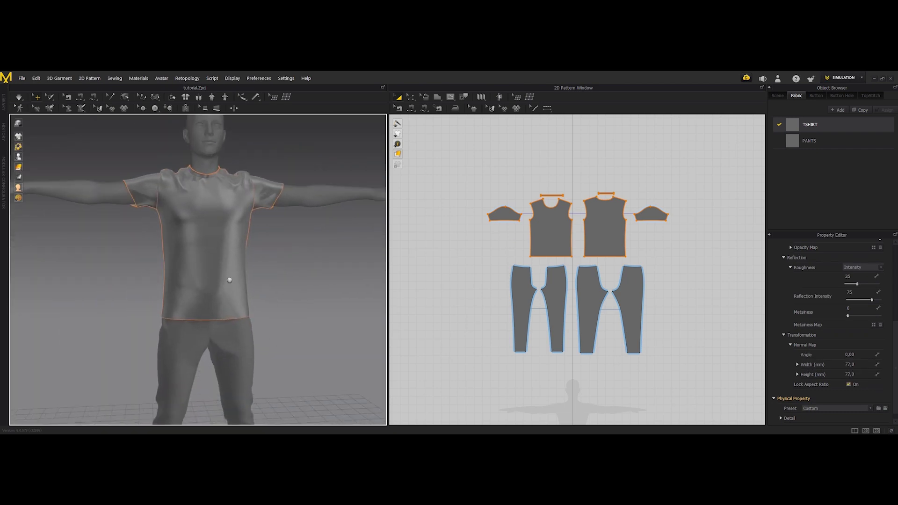
Select the PANTS fabric and set its material type to Fabric_Shiny.
middle_drag(229, 280, 229, 255)
click(810, 142)
middle_drag(201, 393, 184, 200)
right_drag(184, 201, 211, 219)
scroll(218, 197, up, 2)
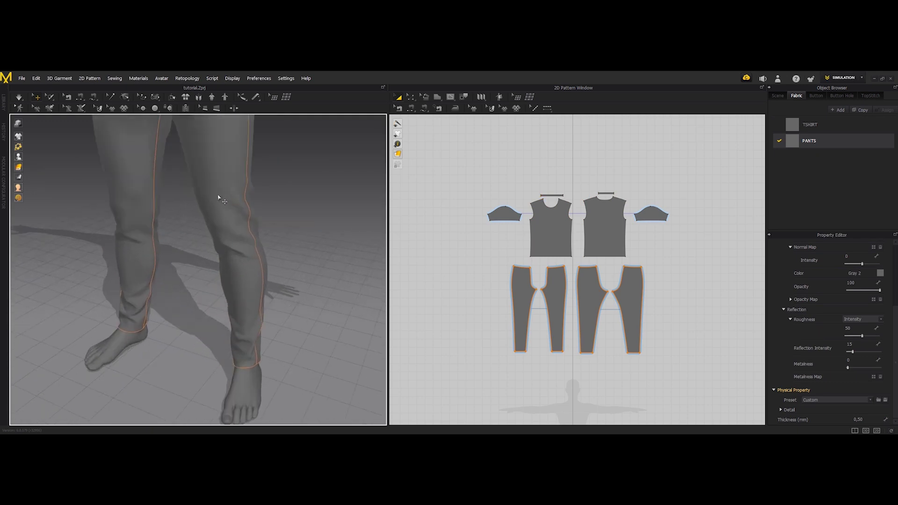
middle_drag(227, 215, 233, 319)
scroll(236, 299, up, 3)
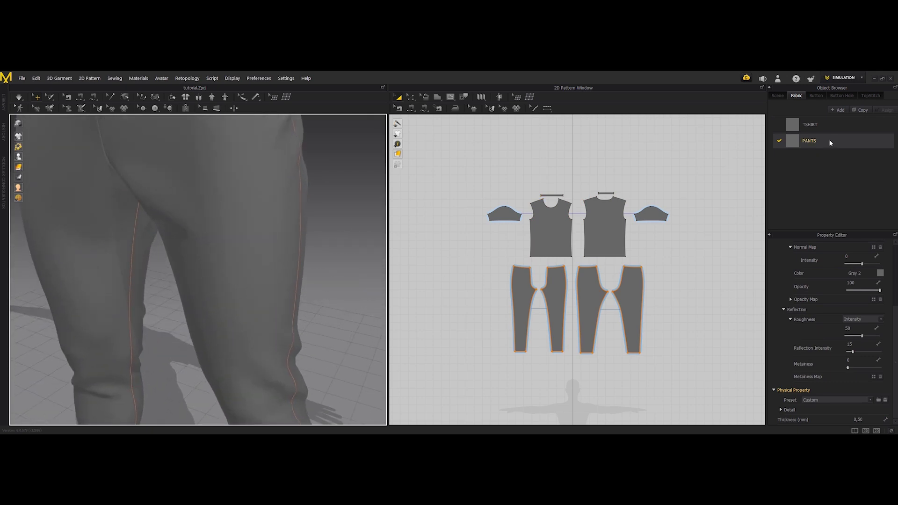
scroll(834, 304, up, 4)
click(857, 303)
click(857, 312)
scroll(840, 397, down, 4)
scroll(841, 395, up, 3)
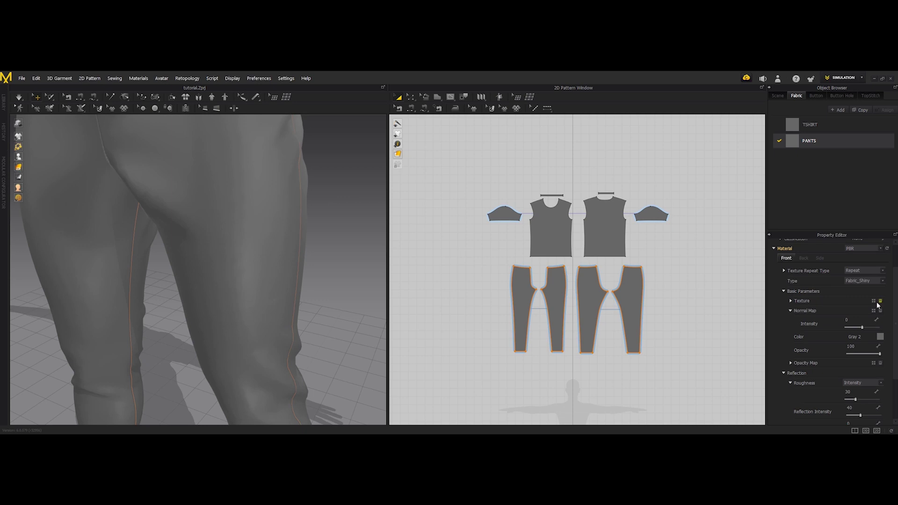
Load a normal map image into the PANTS fabric and check its reflection and normal map transformation settings.
click(872, 311)
double_click(493, 192)
scroll(240, 243, up, 5)
scroll(210, 275, down, 4)
scroll(818, 353, down, 1)
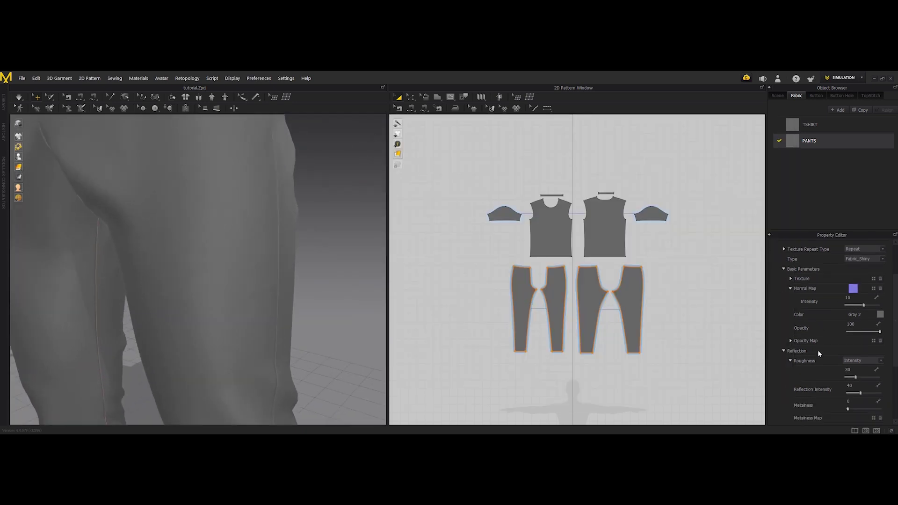
scroll(818, 350, up, 1)
scroll(804, 350, down, 2)
click(783, 330)
scroll(261, 286, up, 1)
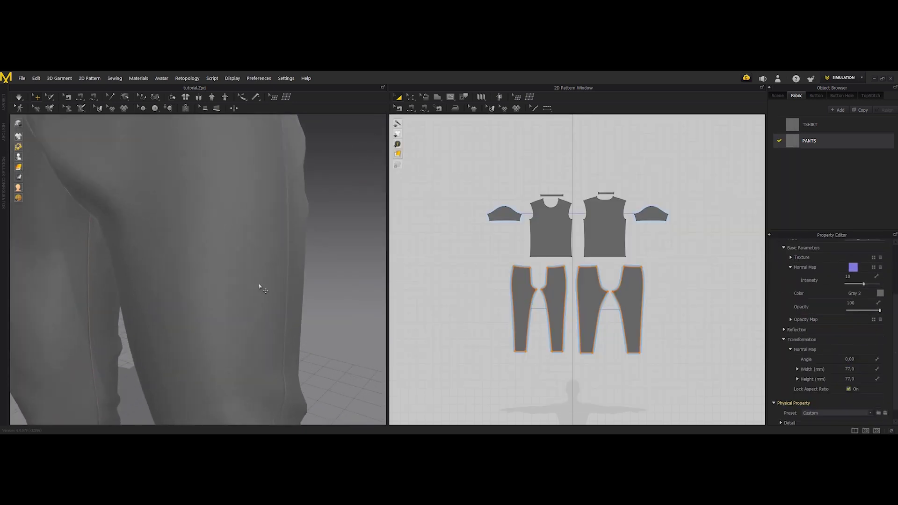
Deselect the fabric and examine the trousers and the T-shirt hem from several angles in the 3D view.
scroll(267, 273, down, 7)
click(275, 256)
scroll(274, 247, up, 1)
right_drag(274, 246, 248, 266)
scroll(247, 266, up, 5)
scroll(248, 266, down, 5)
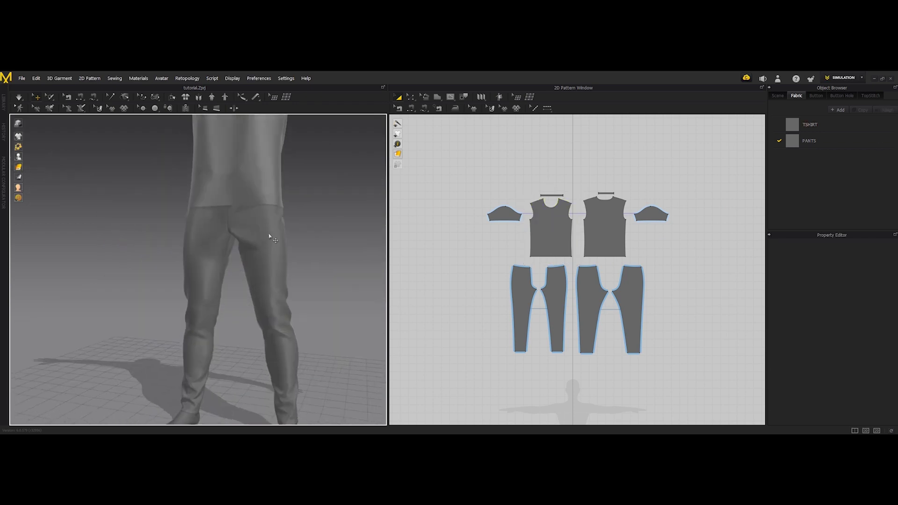
scroll(233, 328, up, 5)
middle_drag(232, 327, 243, 162)
middle_drag(243, 351, 233, 100)
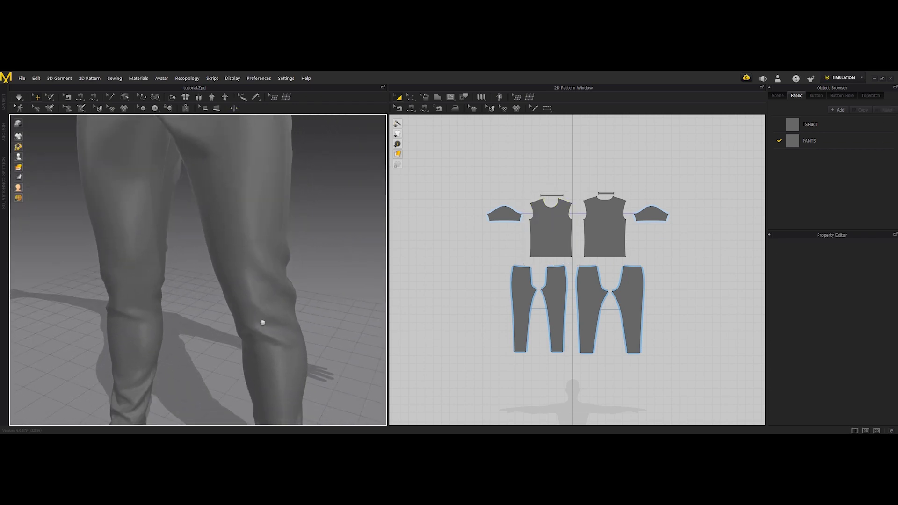
mouse_move(262, 322)
middle_down()
mouse_move(261, 146)
mouse_move(273, 283)
mouse_move(260, 331)
middle_up()
mouse_move(233, 212)
middle_down()
mouse_move(236, 387)
mouse_move(241, 304)
mouse_move(226, 317)
middle_up()
scroll(226, 317, up, 3)
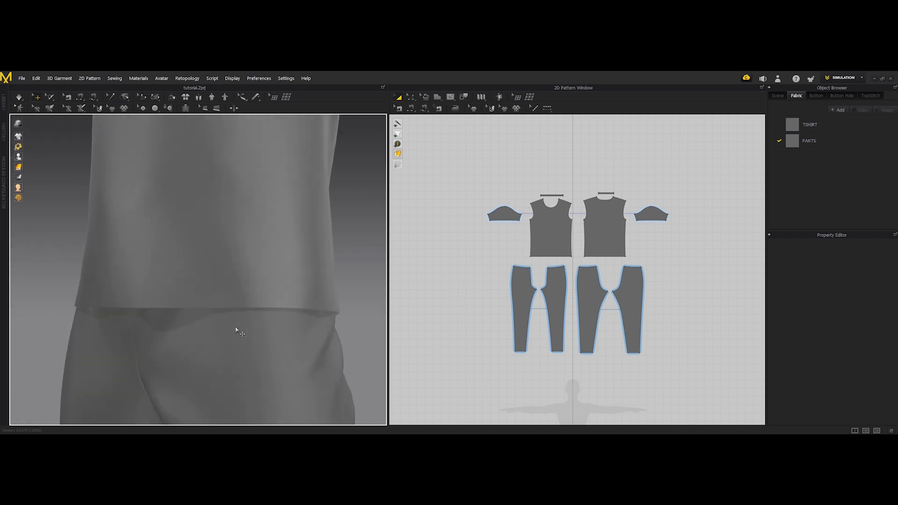
right_drag(234, 327, 223, 342)
middle_drag(222, 343, 214, 274)
right_drag(232, 298, 262, 296)
scroll(203, 318, down, 6)
scroll(277, 215, down, 3)
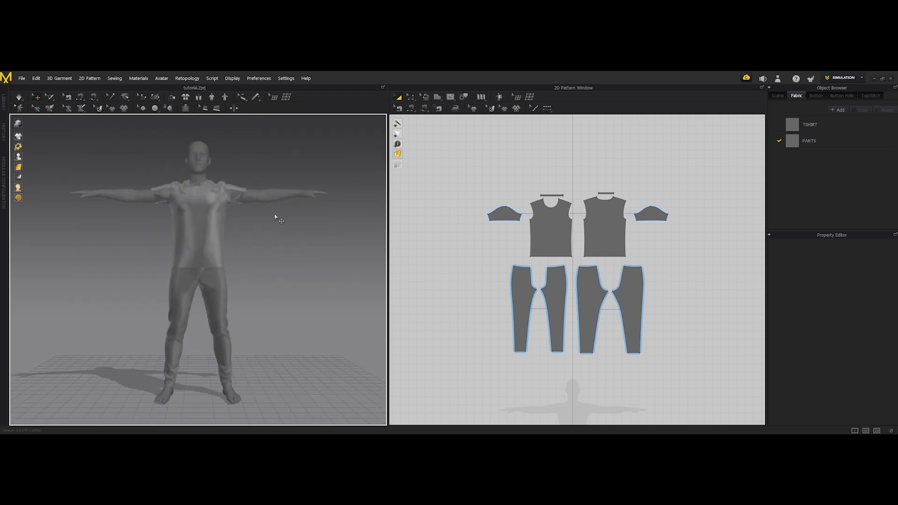
Export all T-shirt and trouser patterns as an OBJ named tutorial: single thick object, unified UV coordinates with diffuse and normal maps, DAZ Studio scale.
drag(463, 169, 688, 377)
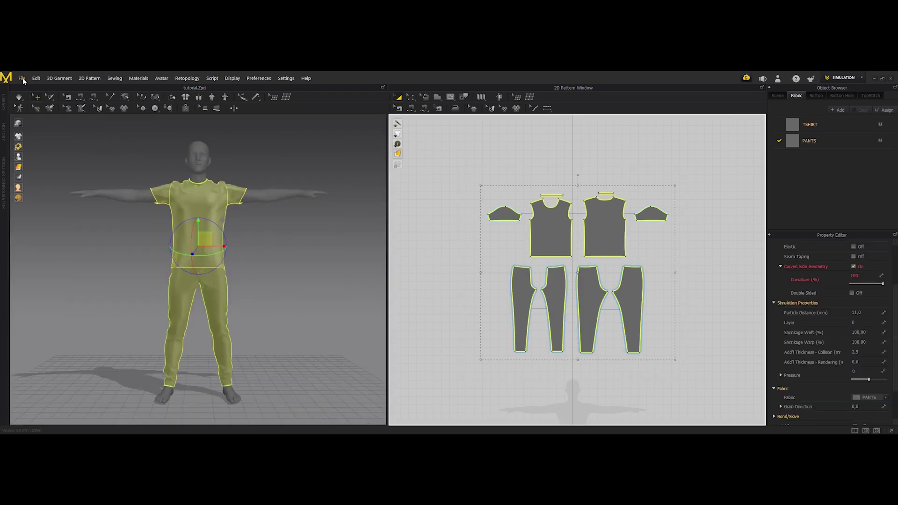
click(23, 77)
click(89, 162)
text(tutorial)
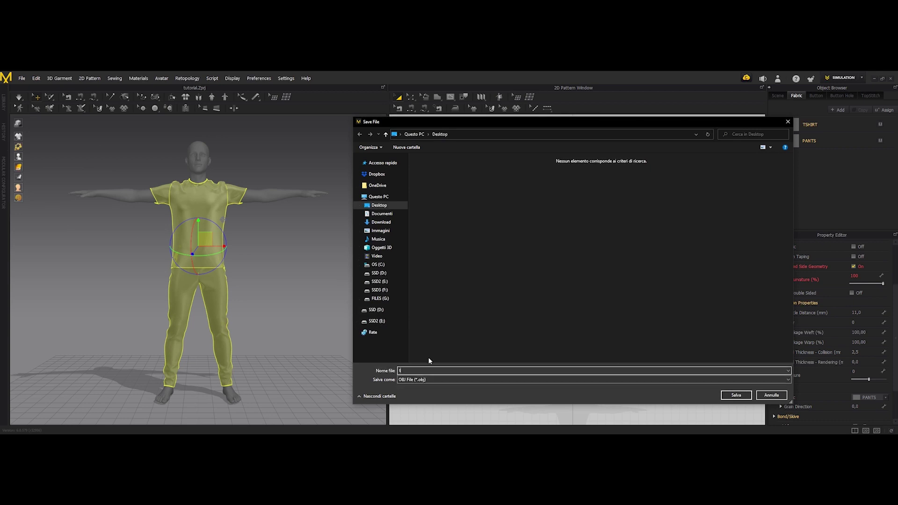
key(Return)
drag(478, 129, 479, 97)
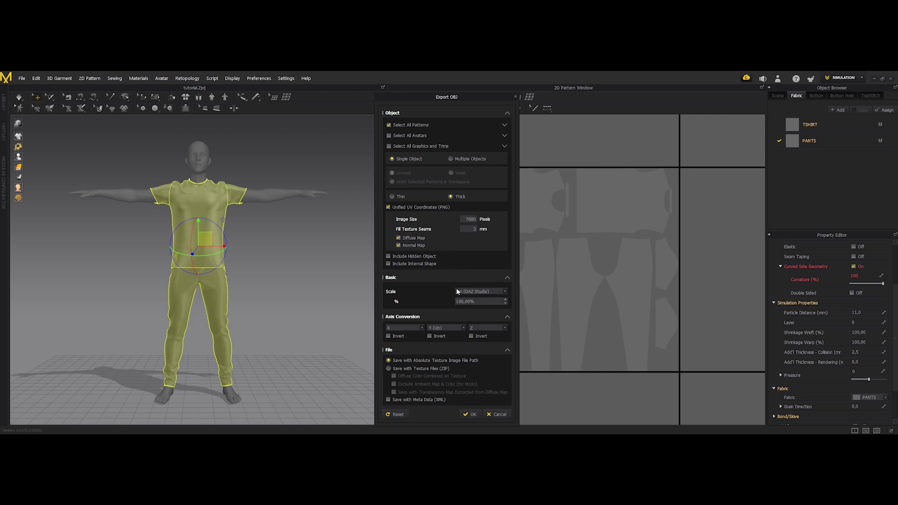
click(472, 415)
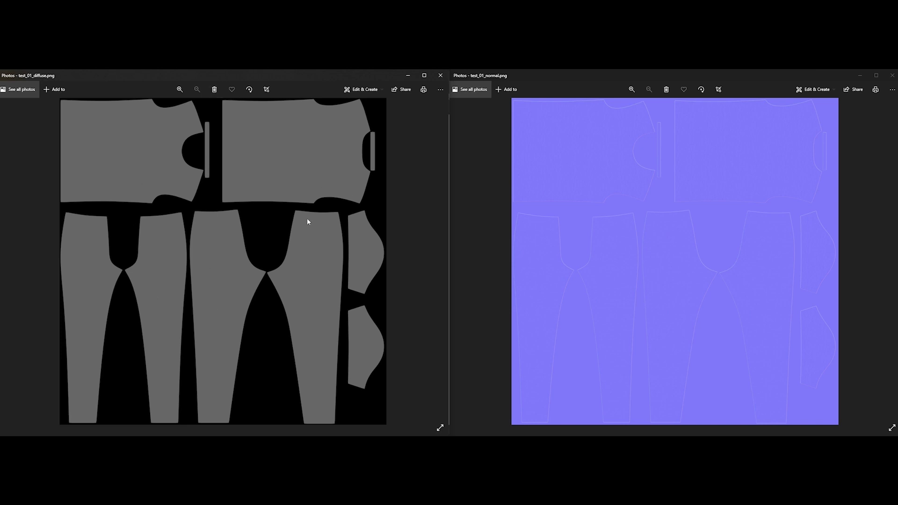
Switch to Photos and examine the exported test_01_normal.png up close for fabric weave and seam outlines on the shirt and trouser pieces.
click(658, 245)
scroll(650, 215, up, 5)
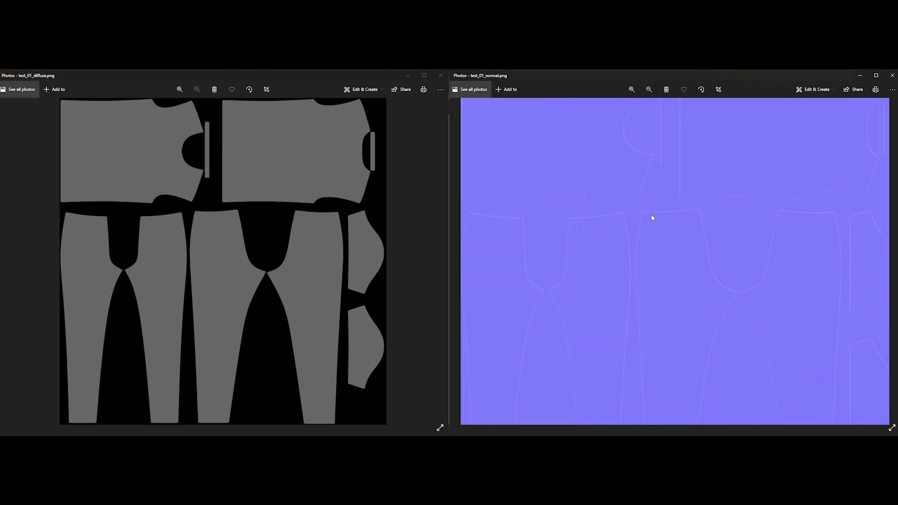
drag(652, 216, 676, 259)
drag(612, 170, 662, 287)
scroll(603, 194, up, 2)
drag(705, 190, 648, 225)
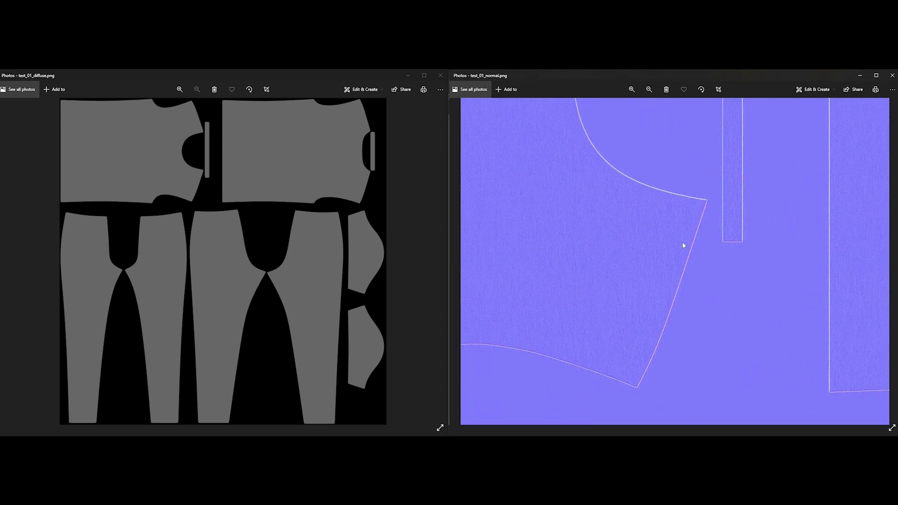
scroll(614, 250, up, 2)
scroll(613, 253, down, 4)
drag(594, 340, 625, 249)
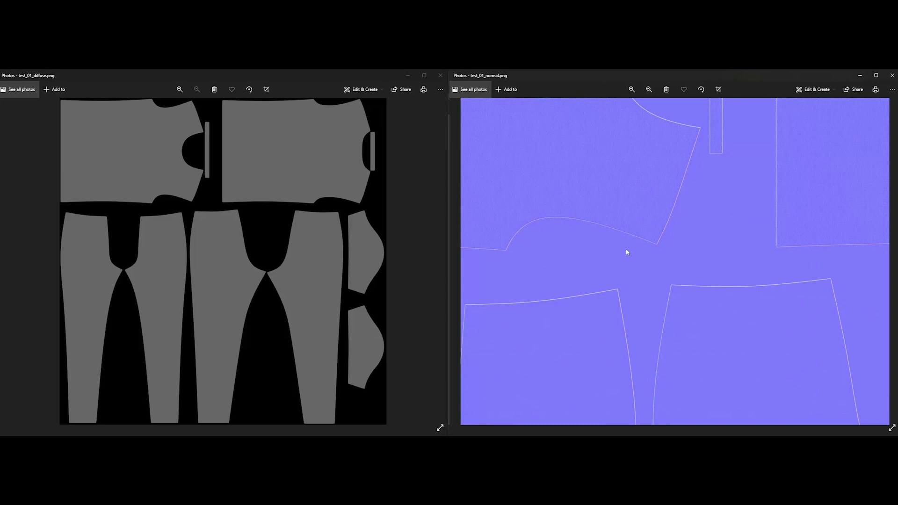
drag(586, 358, 628, 198)
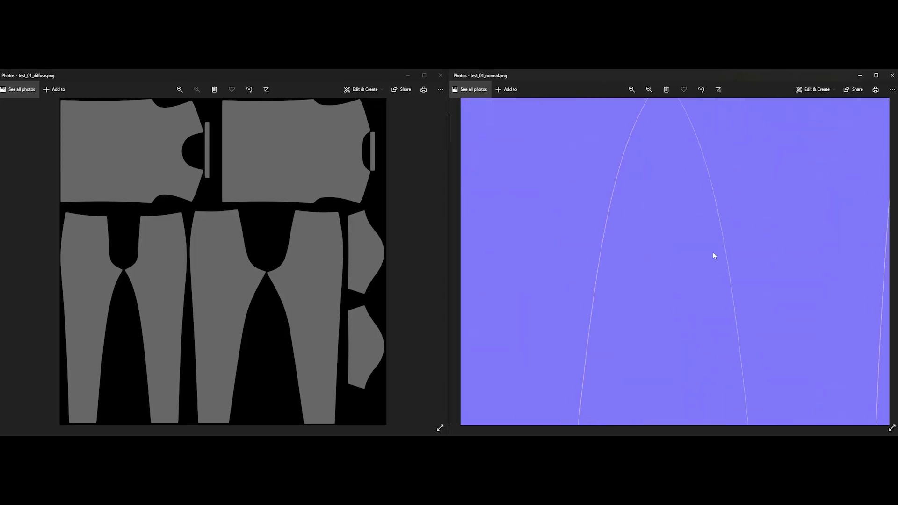
scroll(651, 282, down, 5)
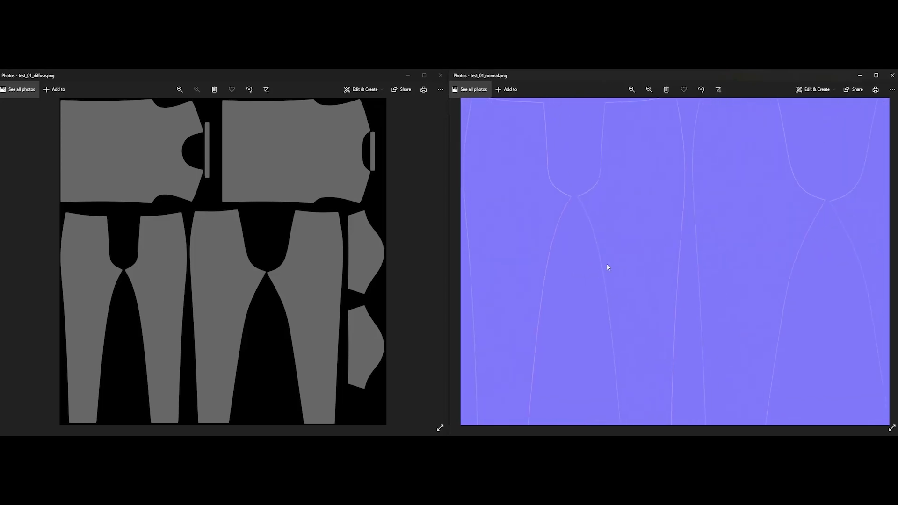
scroll(607, 267, down, 5)
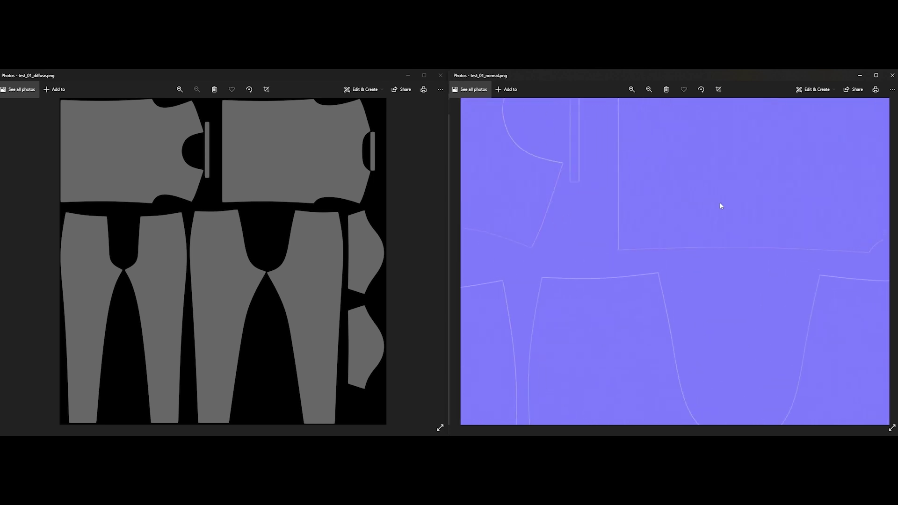
scroll(678, 213, up, 3)
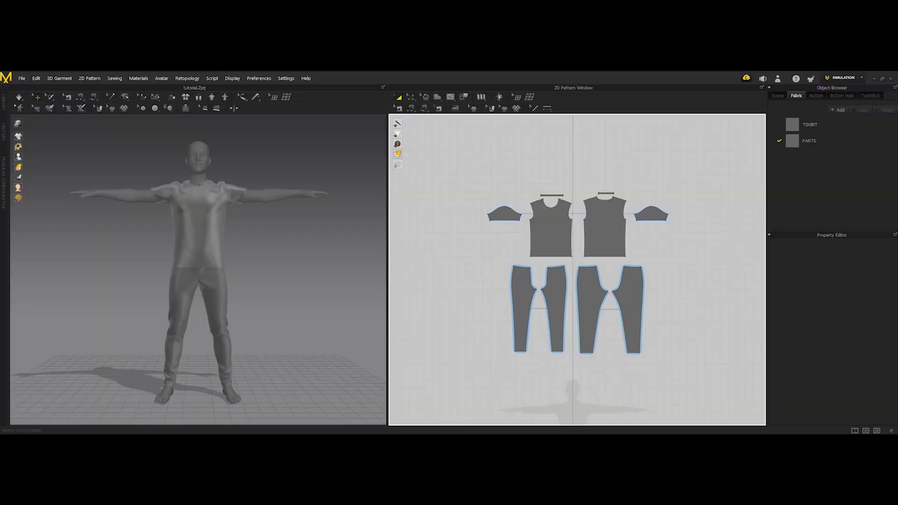
Return to Marvelous Designer and examine the side seams of the T-shirt and trousers around the hem in the 3D view.
right_drag(279, 248, 224, 250)
scroll(221, 250, up, 10)
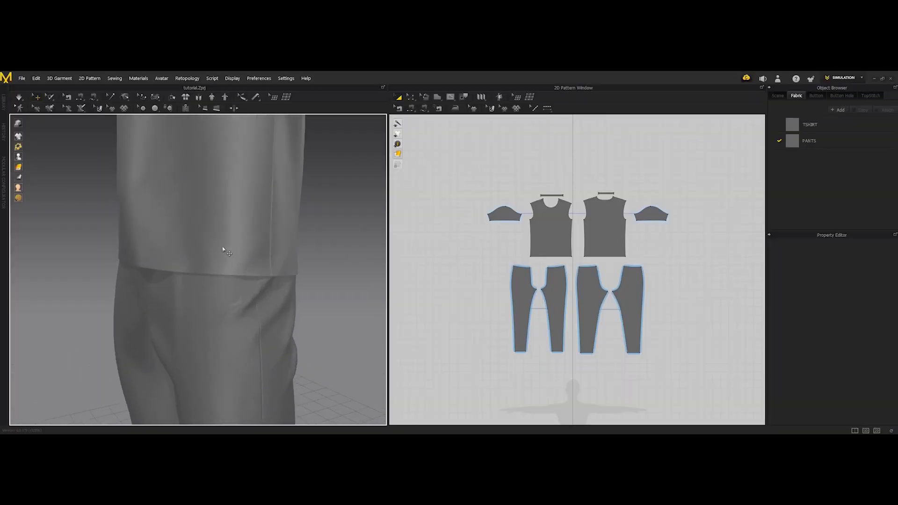
scroll(220, 250, up, 4)
right_drag(215, 262, 231, 254)
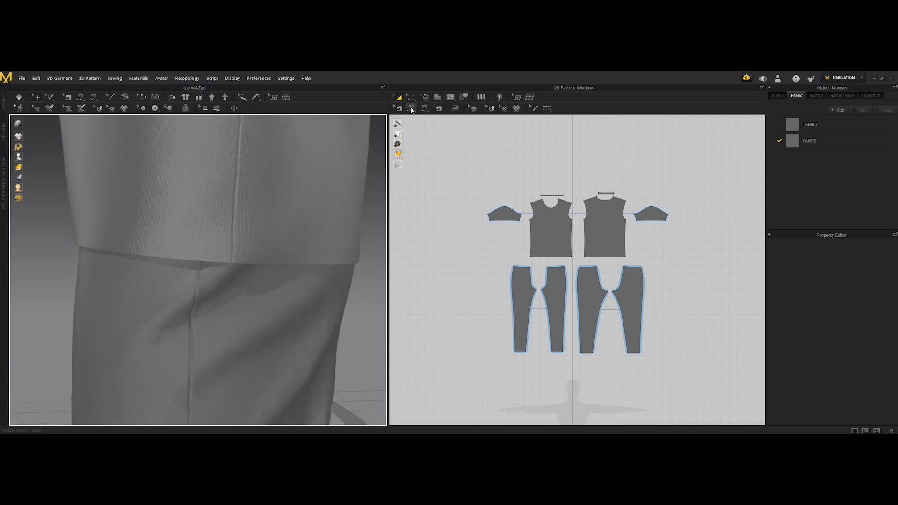
Set the 3D seamline of all trouser seams to 3.0 mm thickness and intensity 22.
click(398, 108)
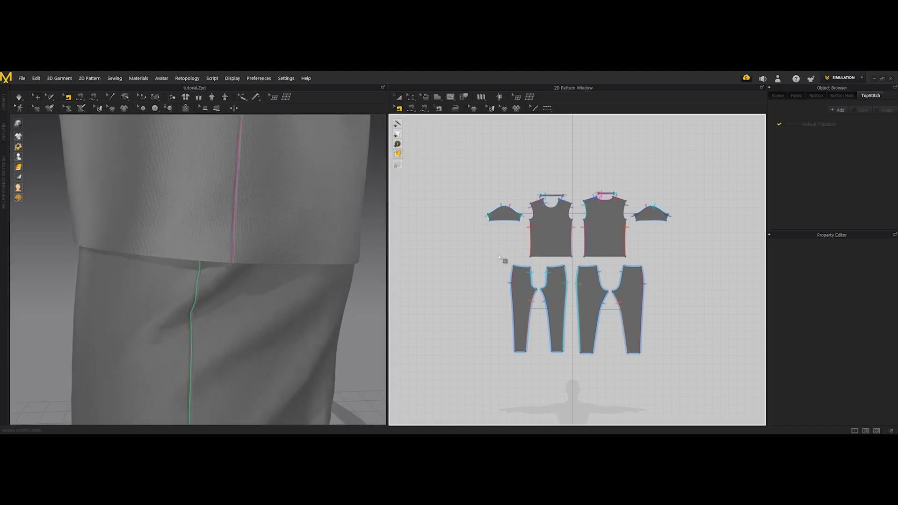
scroll(499, 257, up, 3)
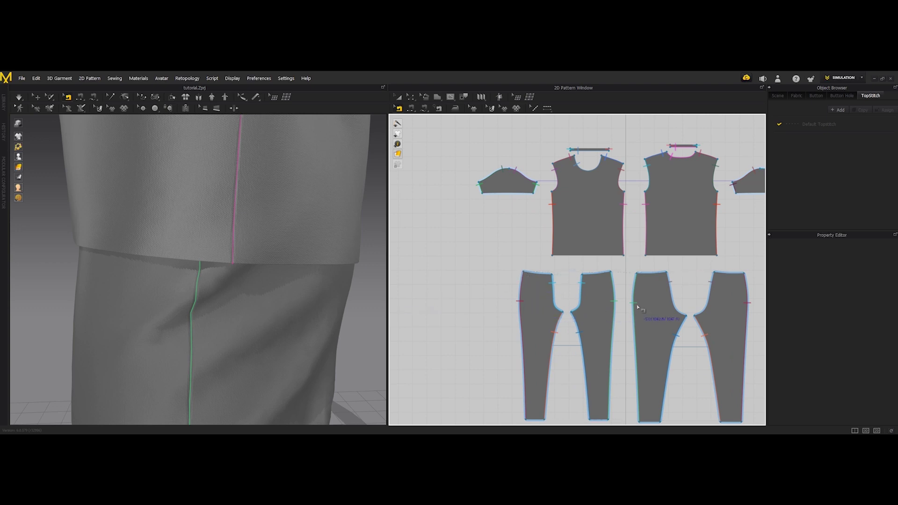
scroll(638, 306, down, 2)
drag(739, 270, 514, 395)
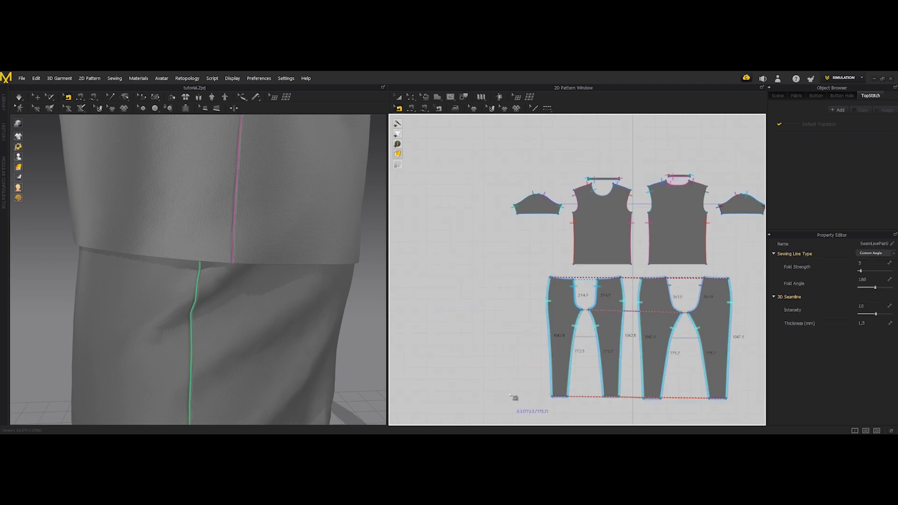
click(862, 324)
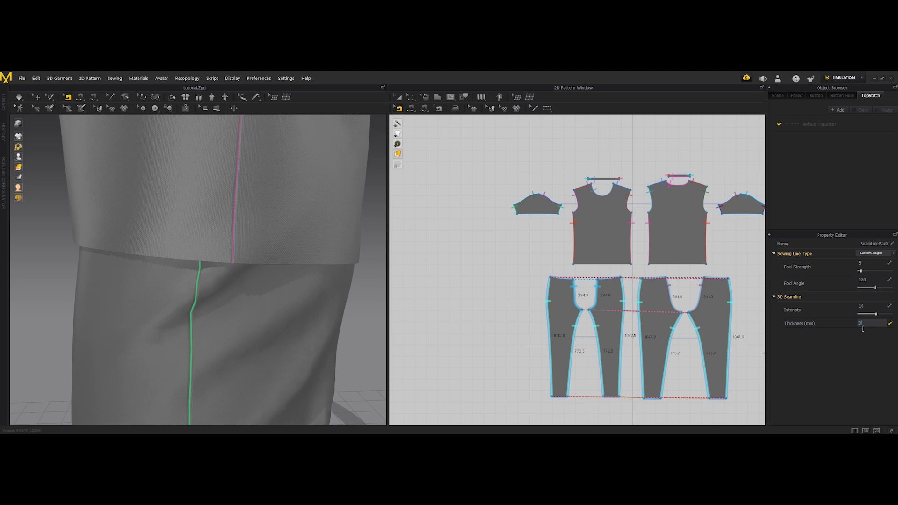
key(Return)
click(867, 309)
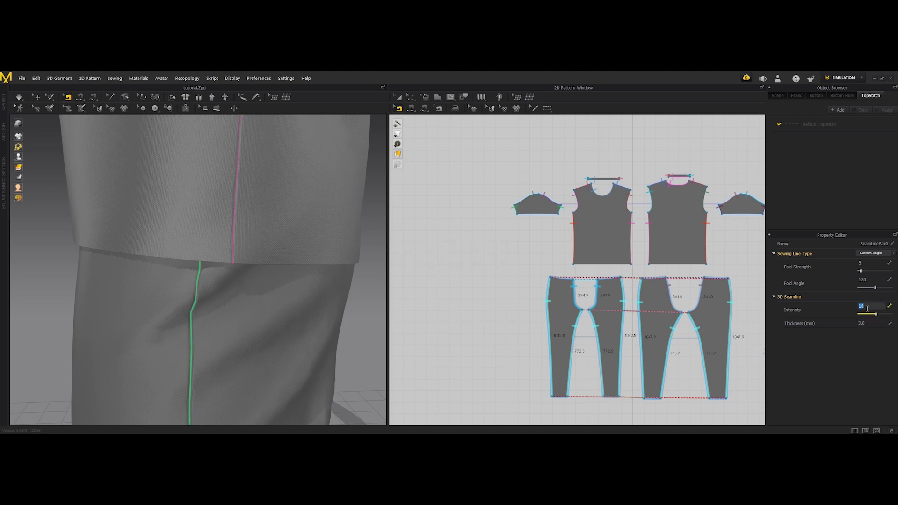
key(Return)
Examine the trouser seams and the T-shirt's shoulders from several angles in the 3D view.
click(36, 97)
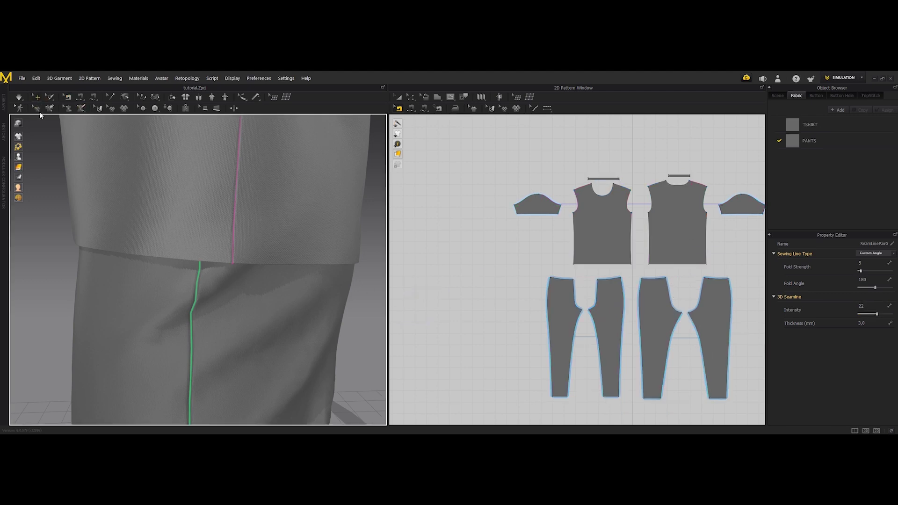
scroll(334, 345, down, 2)
right_drag(333, 339, 273, 298)
scroll(234, 258, down, 3)
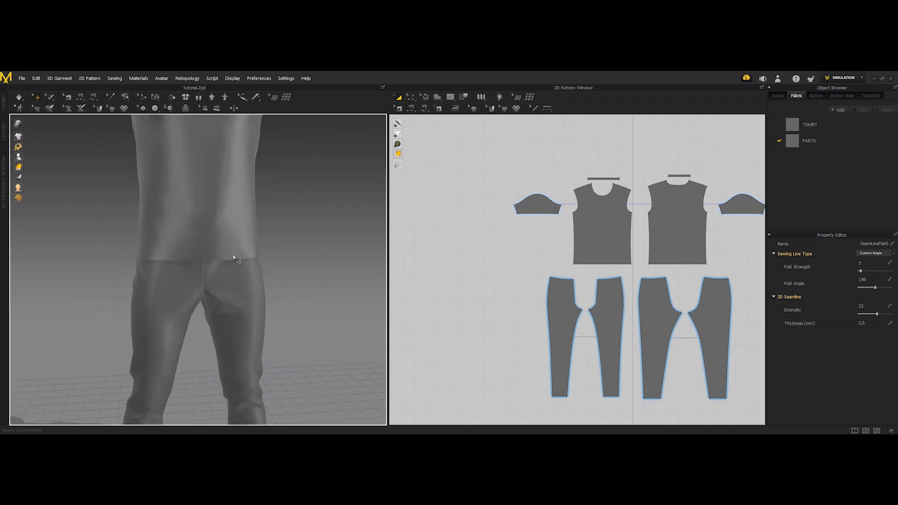
middle_drag(234, 259, 268, 332)
right_drag(268, 333, 238, 257)
middle_drag(238, 256, 238, 273)
right_drag(238, 272, 213, 323)
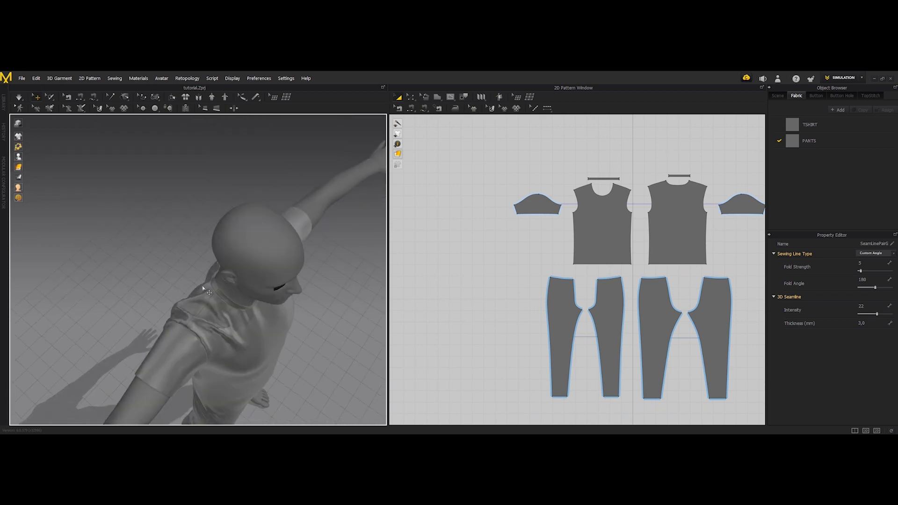
scroll(211, 327, up, 4)
middle_drag(210, 326, 226, 306)
right_drag(227, 307, 211, 264)
scroll(236, 280, down, 5)
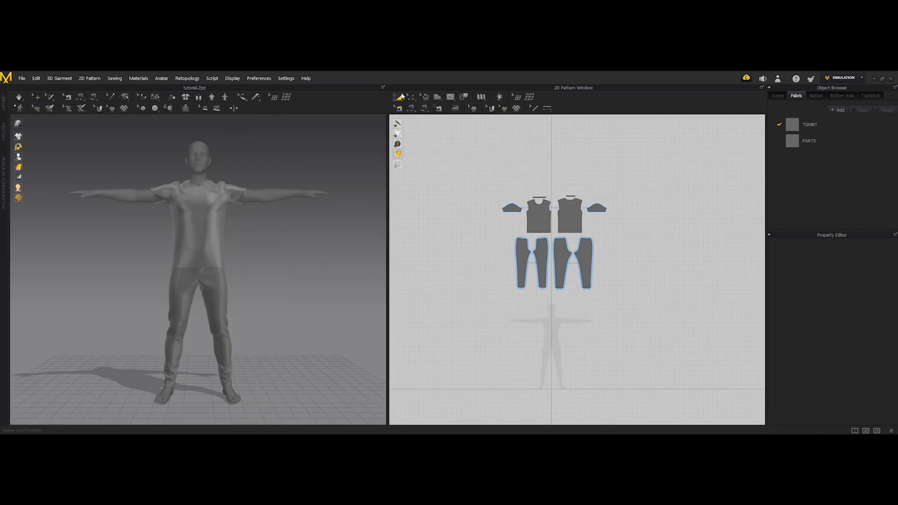
Add the ASIMOV PNG as a graphic 200 mm wide on the upper part of the T-shirt's back pattern.
scroll(533, 247, up, 4)
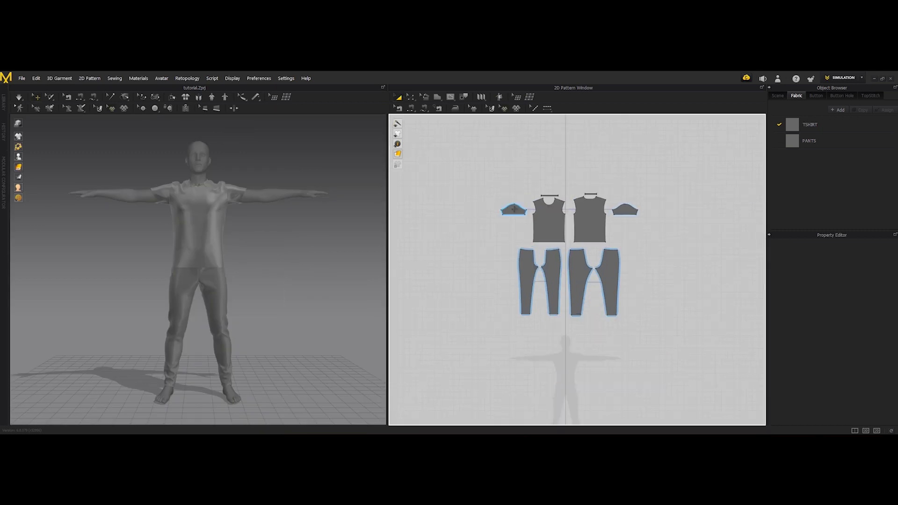
scroll(559, 177, up, 1)
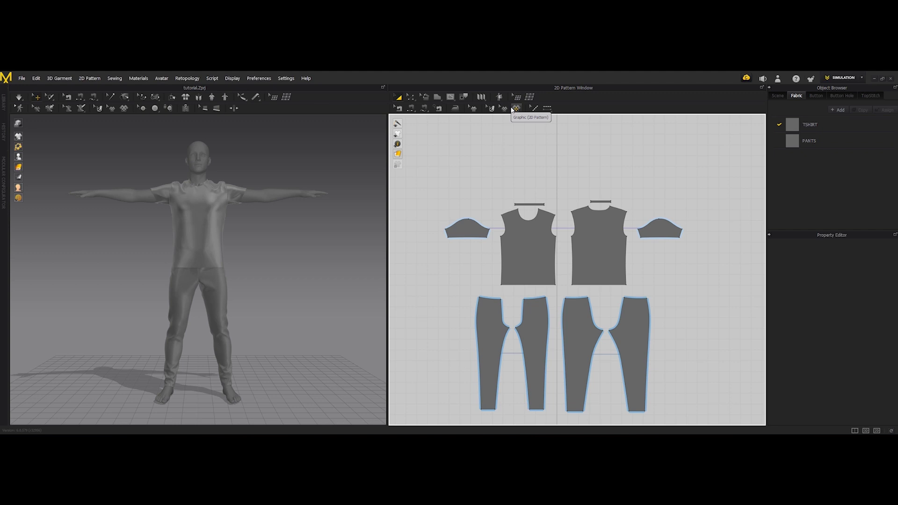
click(513, 109)
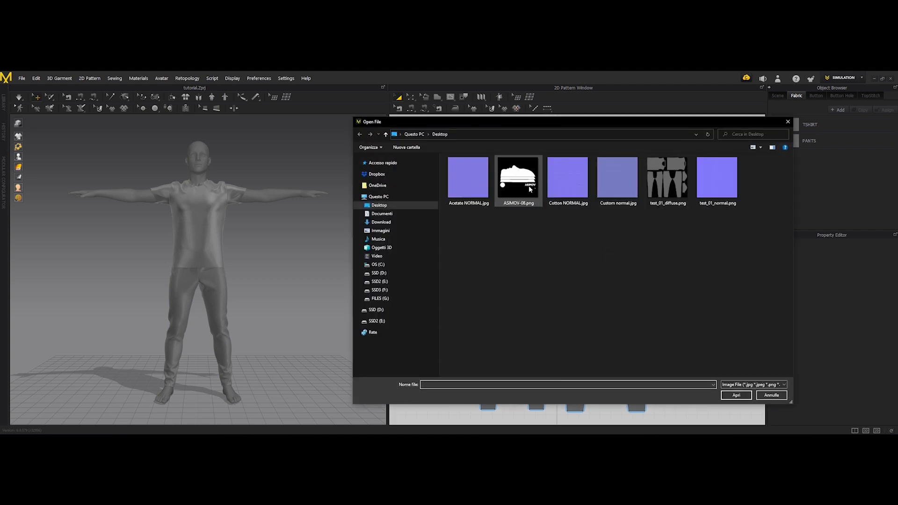
click(528, 185)
double_click(529, 185)
scroll(606, 244, up, 4)
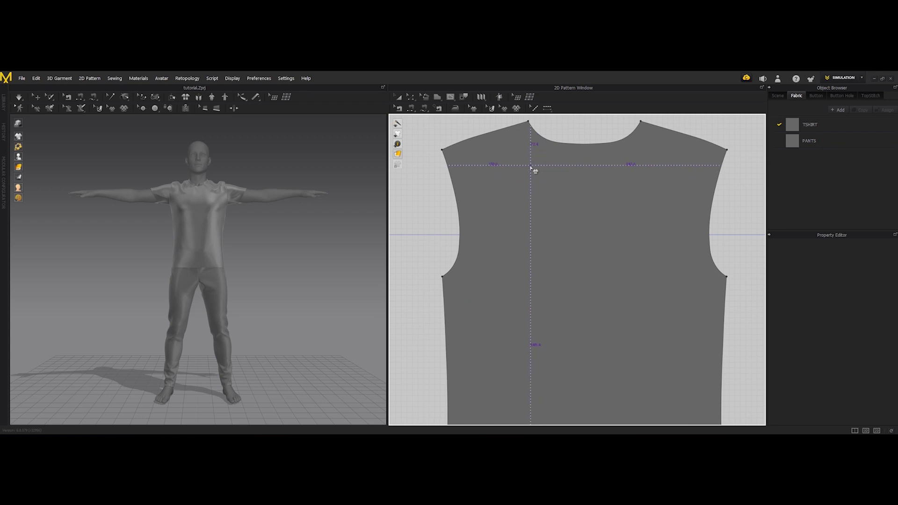
click(630, 265)
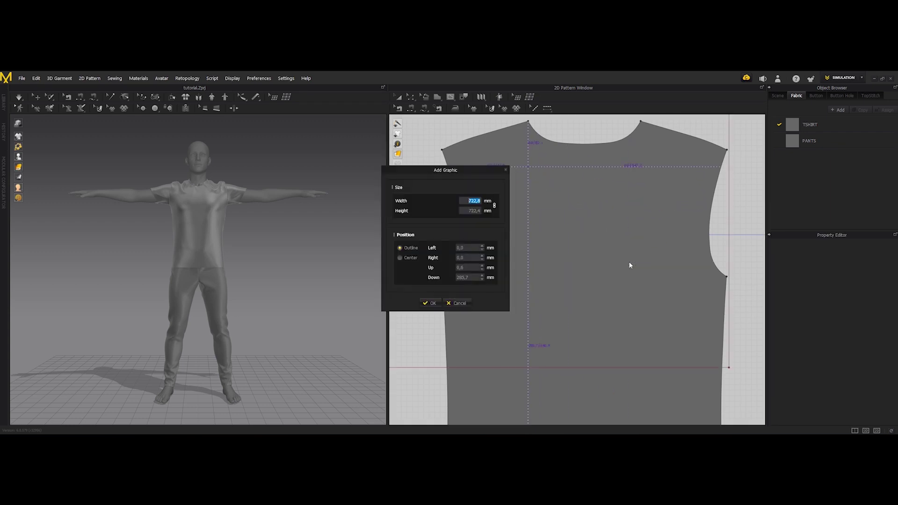
text(200)
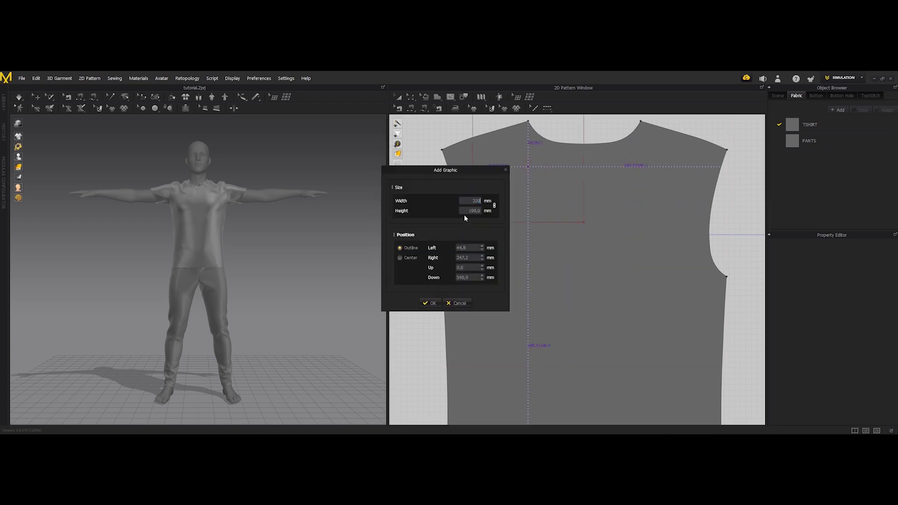
key(Return)
Enlarge the back graphic to about 276 mm wide and position it centrally just below the neckline.
scroll(465, 218, down, 2)
drag(519, 180, 594, 246)
mouse_move(578, 197)
mouse_down()
mouse_move(553, 197)
mouse_move(570, 213)
mouse_move(573, 194)
mouse_up()
key(ctrl+z)
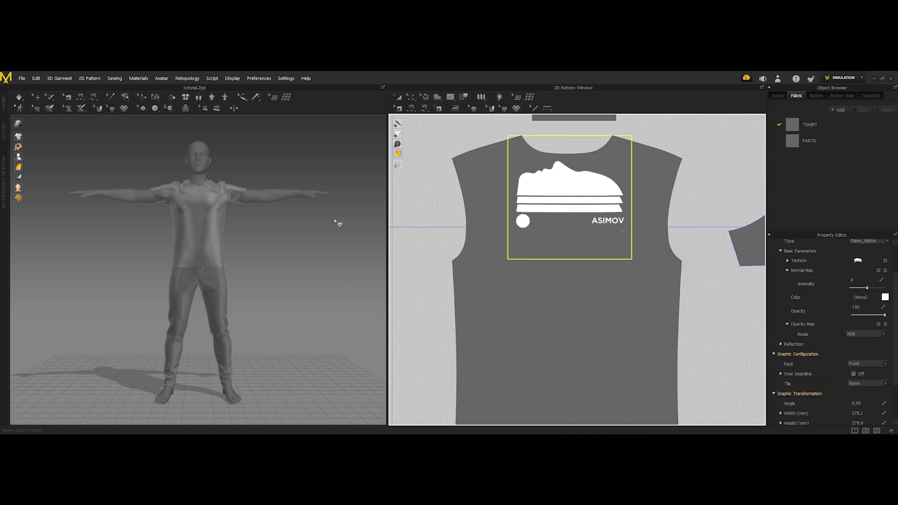
right_drag(336, 220, 220, 220)
scroll(220, 221, up, 3)
click(561, 186)
drag(560, 186, 560, 193)
click(432, 182)
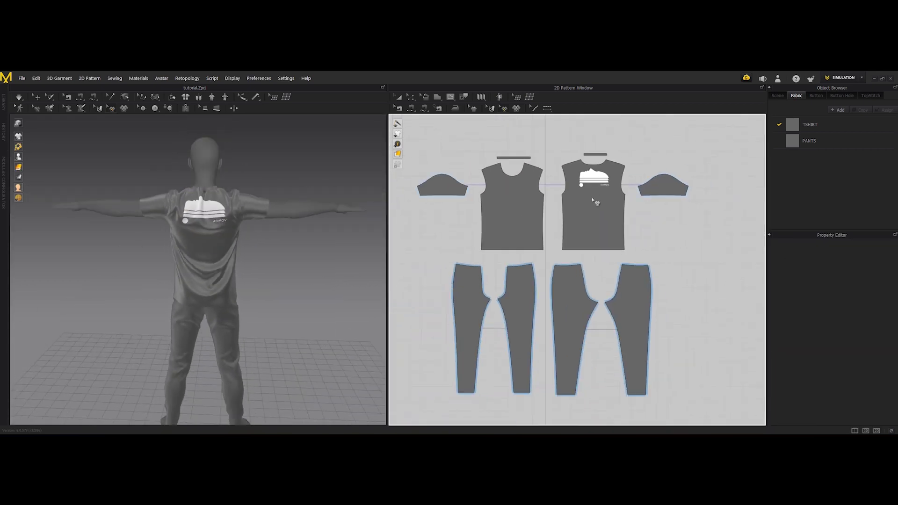
Examine the graphic on the T-shirt's back and turn the avatar around to inspect the garment's front.
right_drag(230, 194, 280, 205)
scroll(281, 206, down, 2)
scroll(473, 232, down, 3)
middle_drag(473, 232, 485, 232)
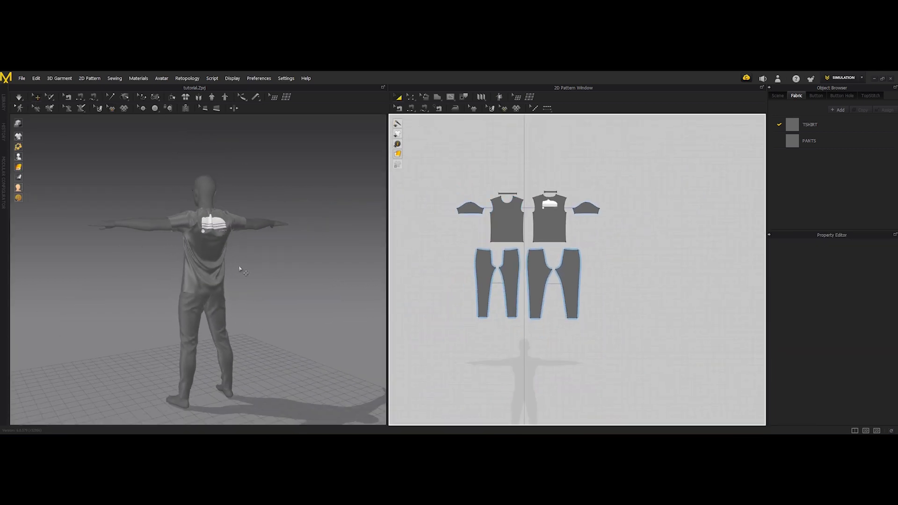
right_drag(239, 266, 40, 274)
middle_drag(447, 233, 475, 234)
right_drag(171, 251, 62, 250)
key(2)
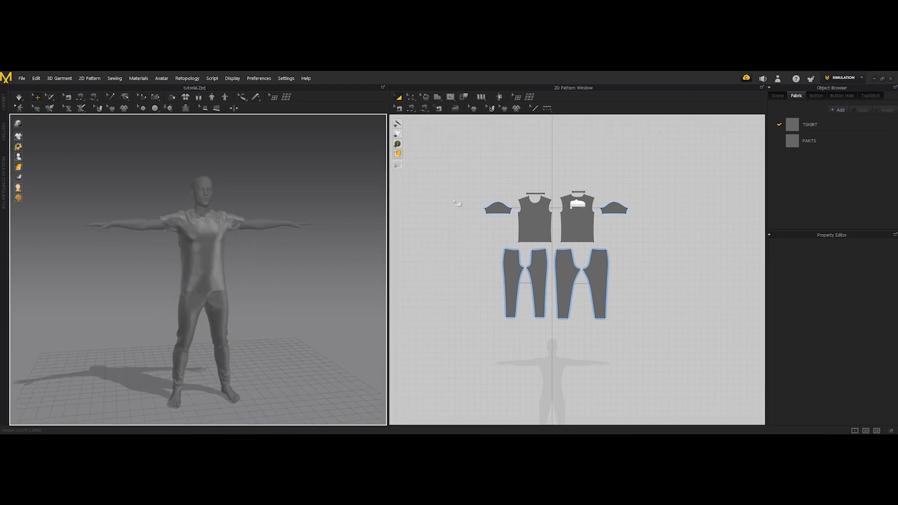
Set the colour of the TSHIRT fabric to Black.
drag(461, 167, 641, 327)
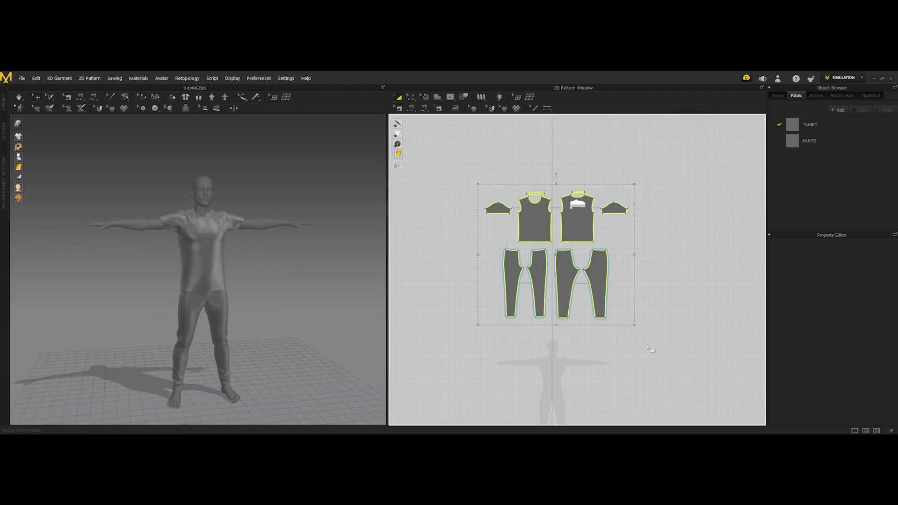
click(793, 128)
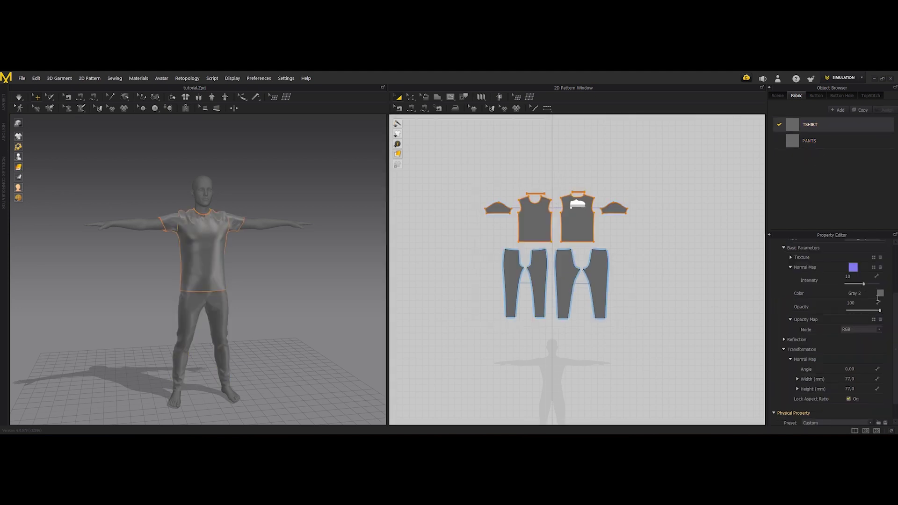
click(879, 294)
click(417, 274)
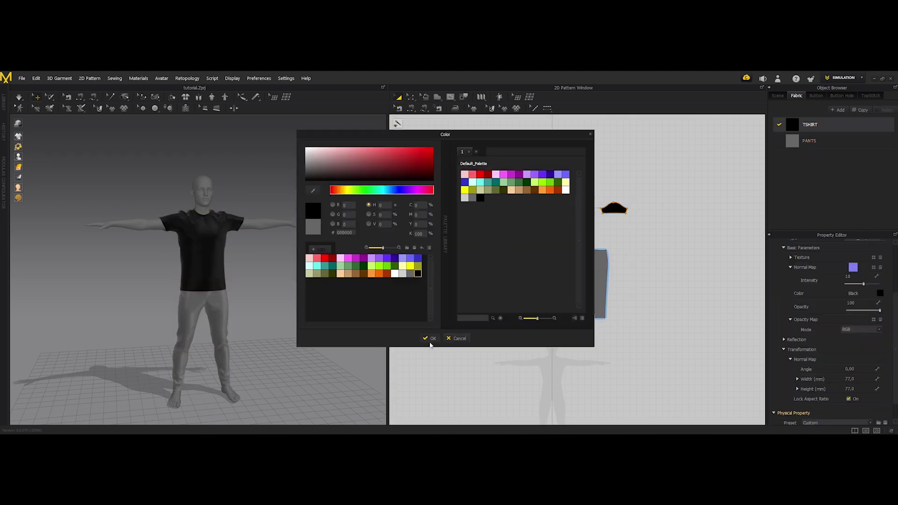
click(430, 340)
Set the colour of the PANTS fabric to Black and deselect the fabric.
click(794, 142)
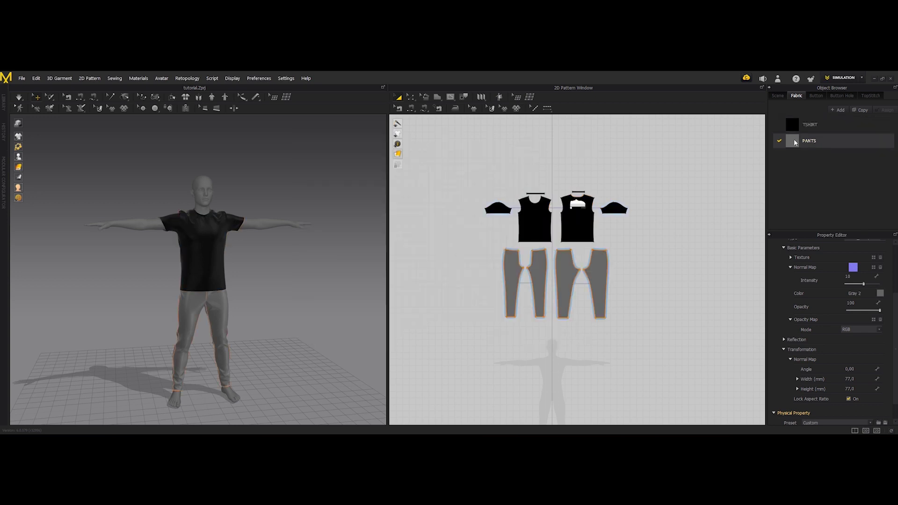
click(880, 293)
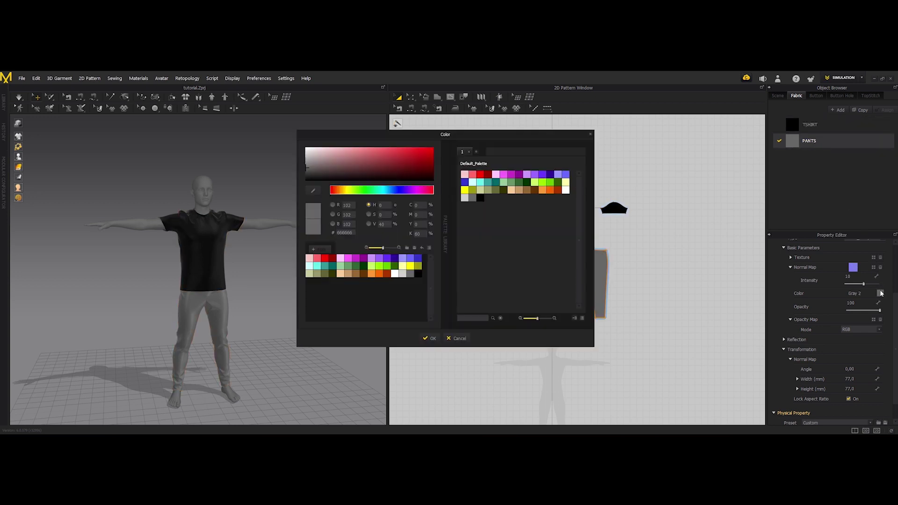
click(417, 274)
click(423, 338)
click(291, 266)
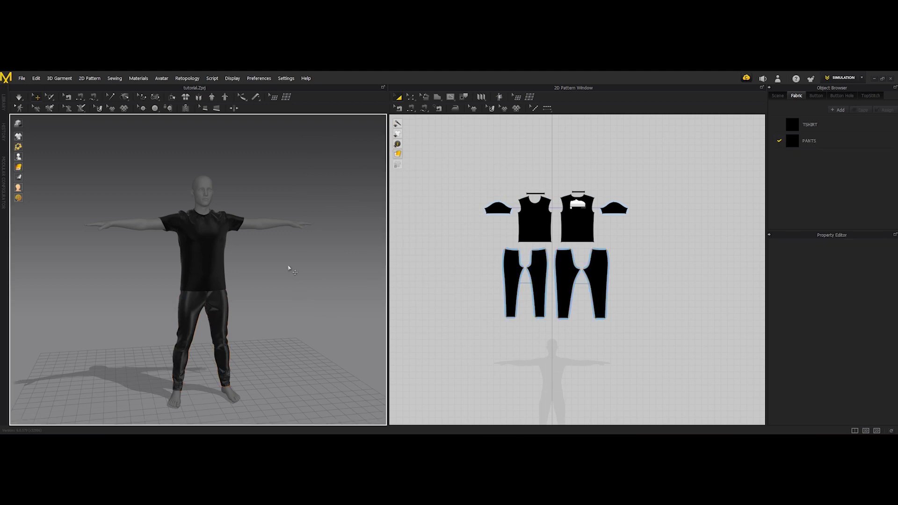
Examine the white graphic on the black T-shirt's back up close and the outfit's front in the 3D view.
right_drag(290, 267, 122, 275)
scroll(205, 233, up, 3)
middle_drag(218, 219, 220, 234)
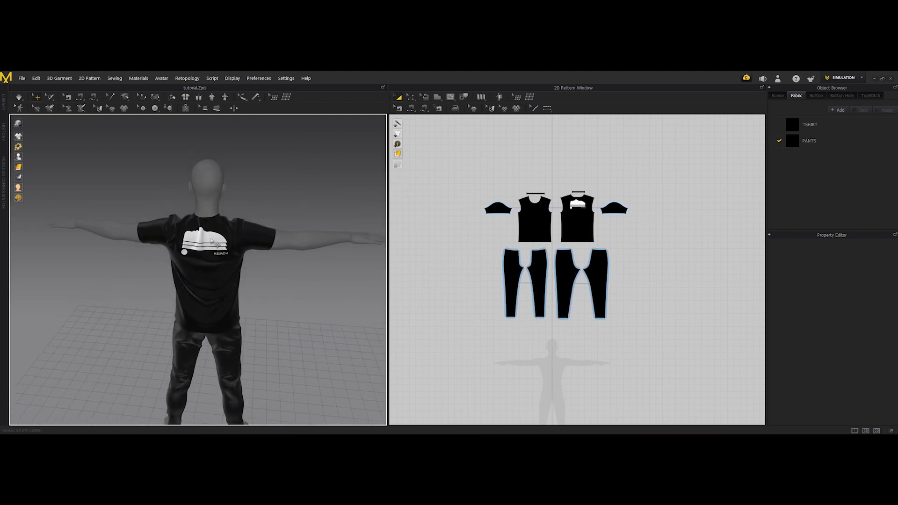
scroll(220, 233, up, 3)
scroll(555, 201, up, 6)
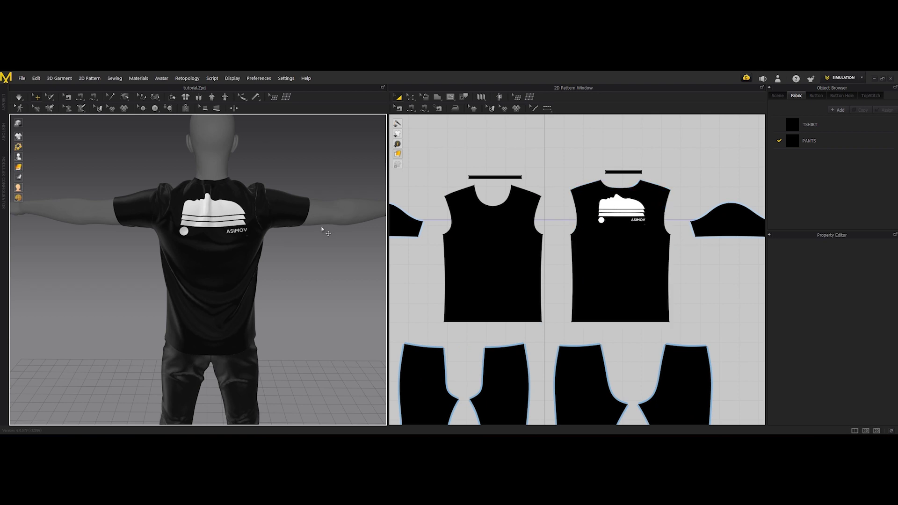
right_drag(276, 257, 278, 259)
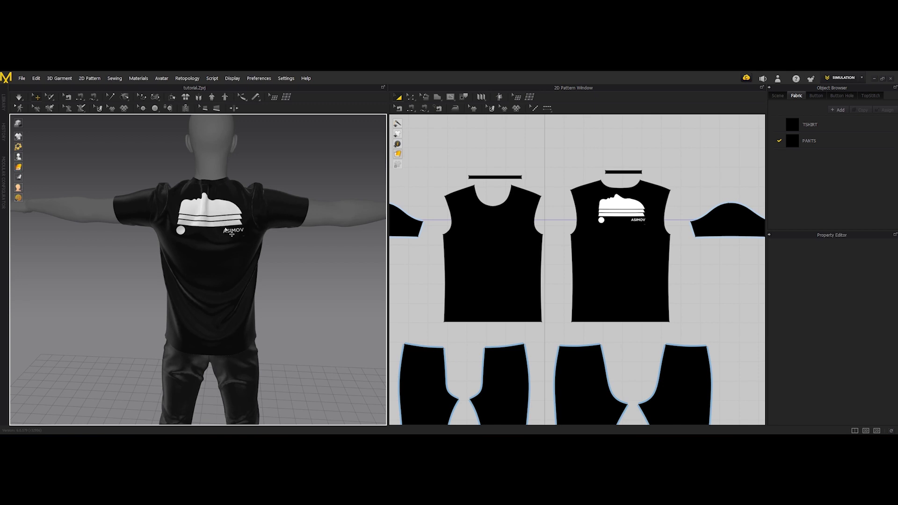
right_drag(236, 234, 238, 230)
scroll(220, 259, up, 6)
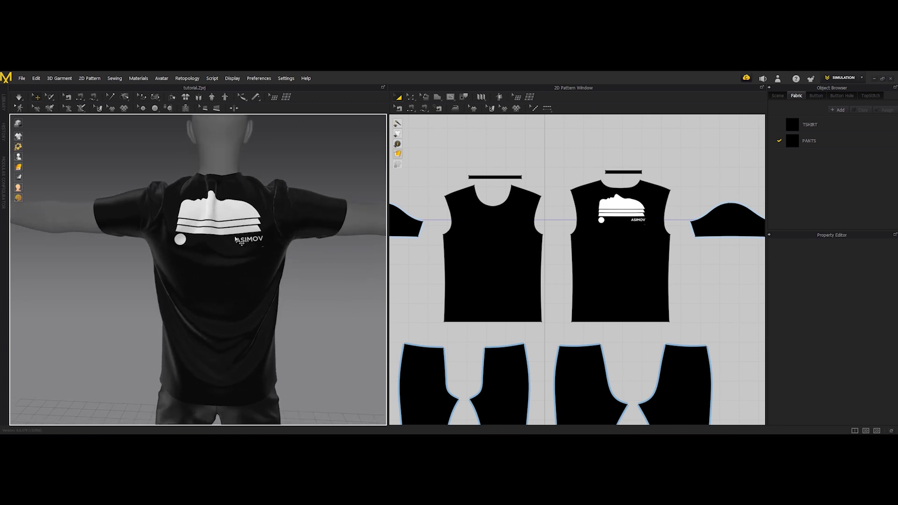
scroll(220, 257, up, 3)
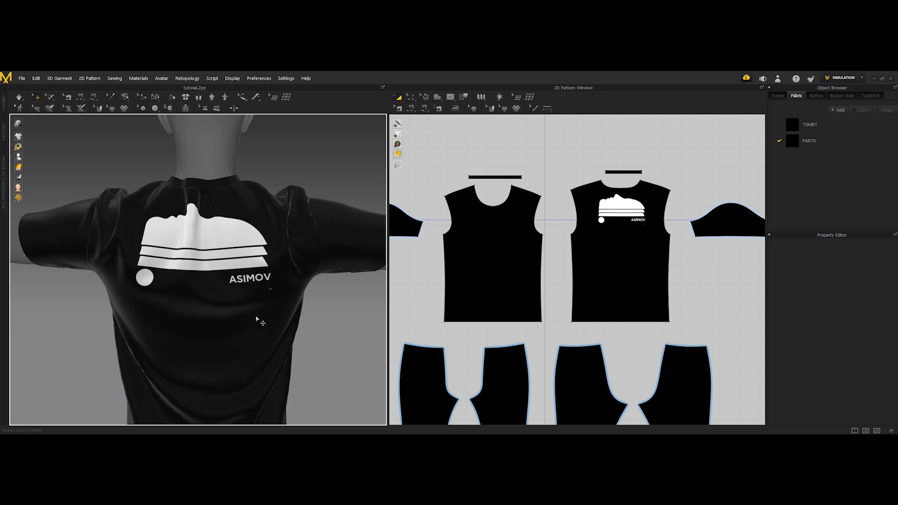
scroll(256, 319, down, 4)
right_drag(271, 307, 436, 291)
scroll(282, 322, down, 1)
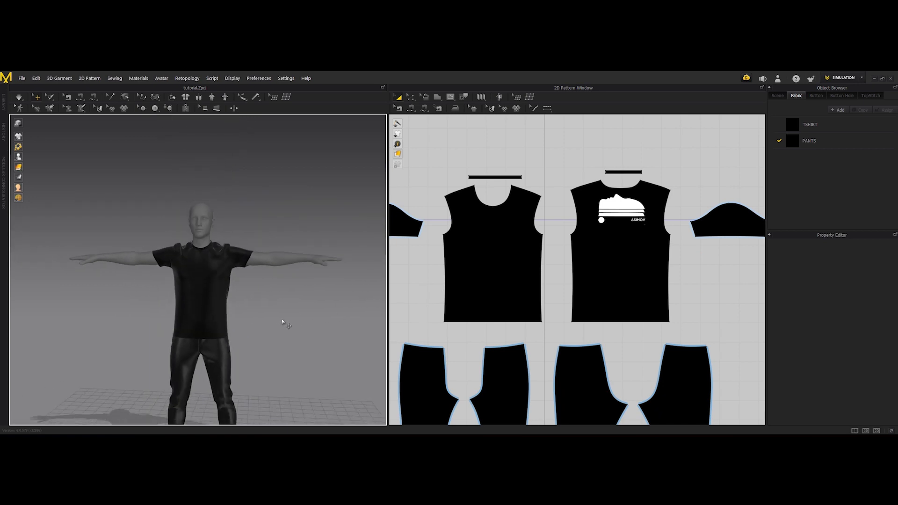
Select all T-shirt and trouser patterns and export them as an OBJ file, replacing test_01.obj on the Desktop.
scroll(585, 245, down, 5)
drag(442, 186, 707, 407)
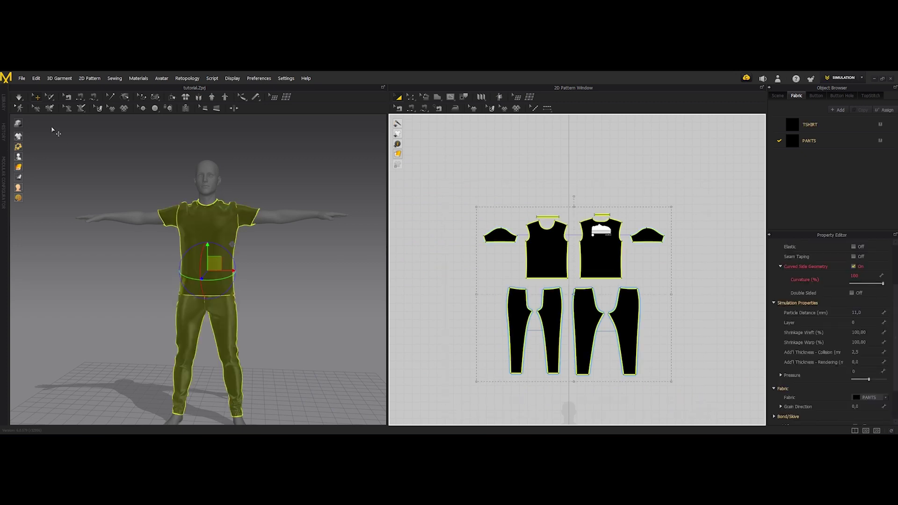
click(22, 79)
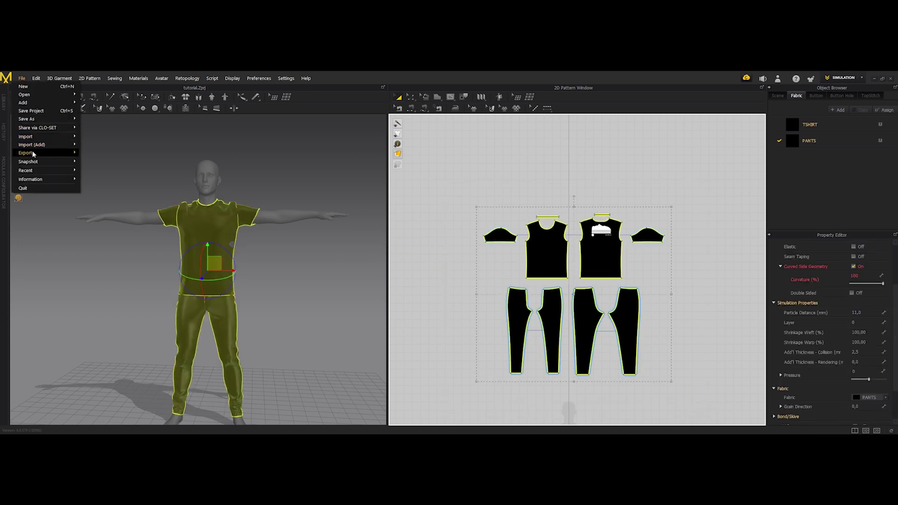
mouse_move(34, 153)
click(88, 155)
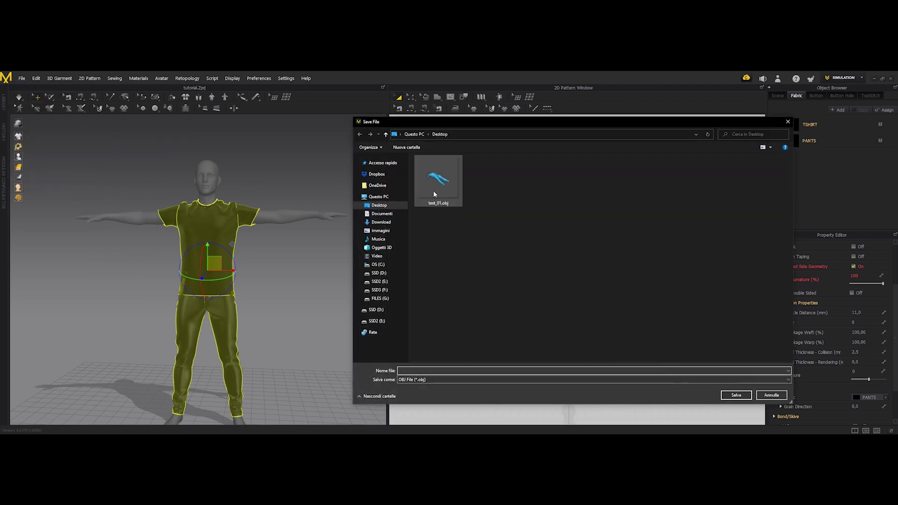
click(433, 190)
click(735, 395)
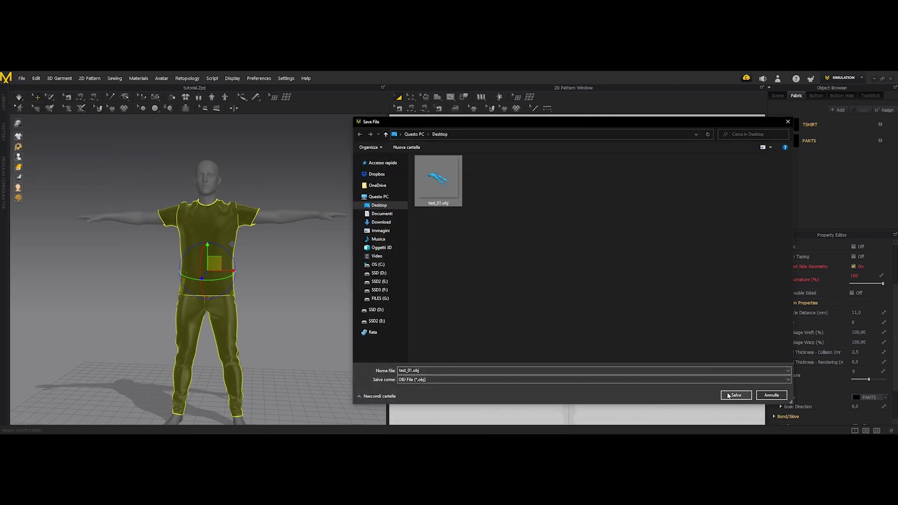
click(466, 257)
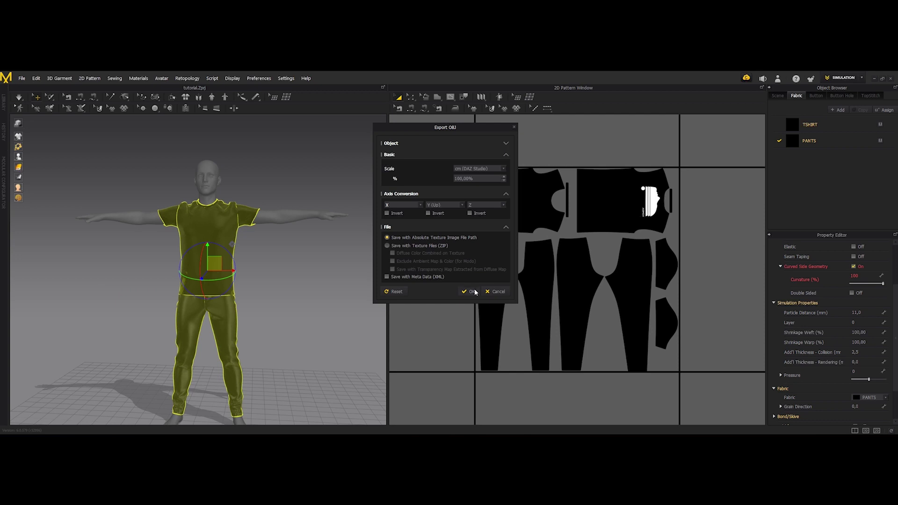
click(474, 291)
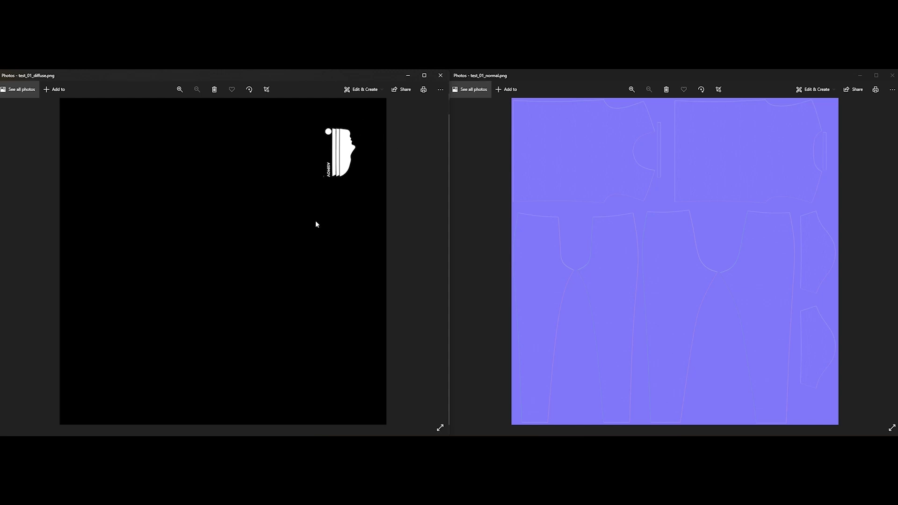
In Photos, examine the garment seam lines in the exported normal map test_01_normal.png up close.
click(632, 249)
scroll(632, 250, up, 5)
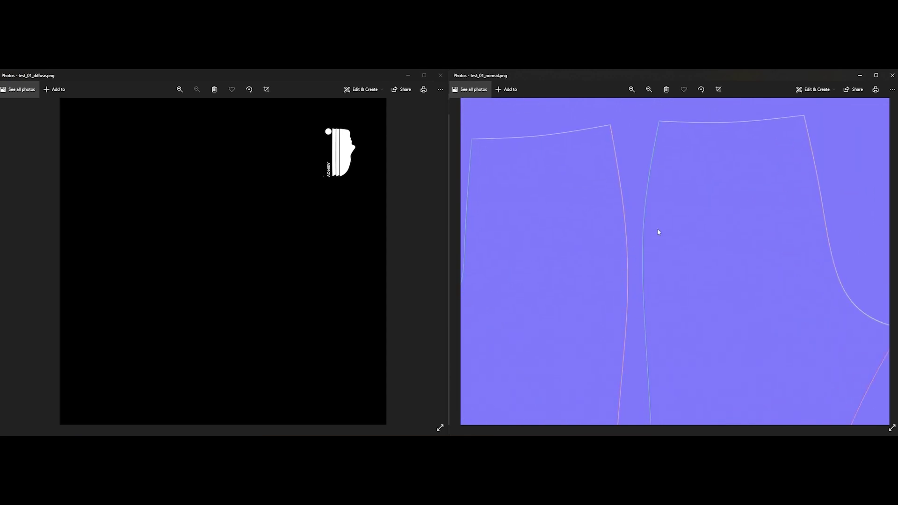
scroll(642, 318, down, 5)
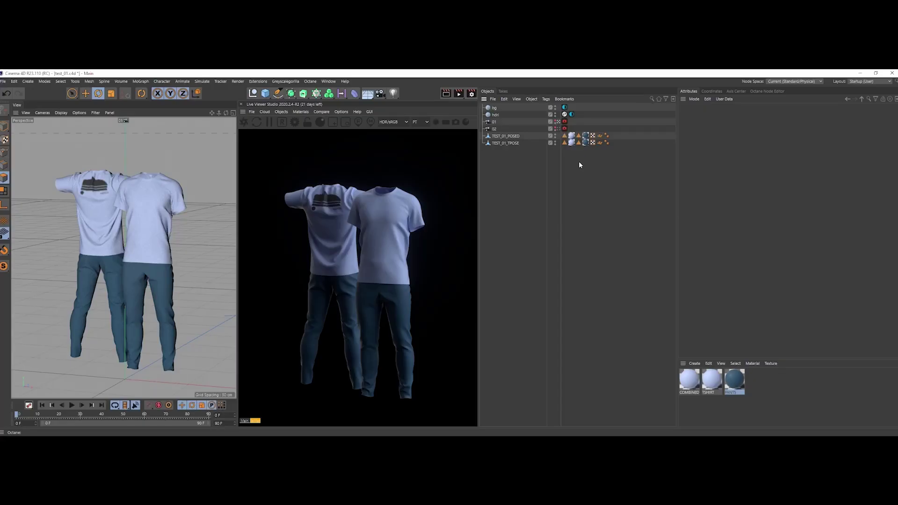
In Cinema 4D, inspect the T-shirt and trouser polygon selections of TEST_01_POSED and TEST_01_TPOSE, then clear the selection.
click(565, 136)
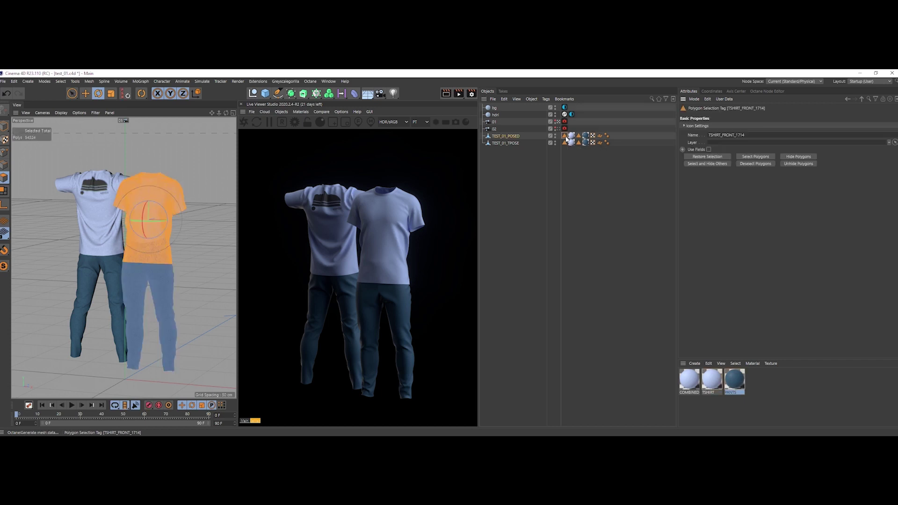
click(579, 136)
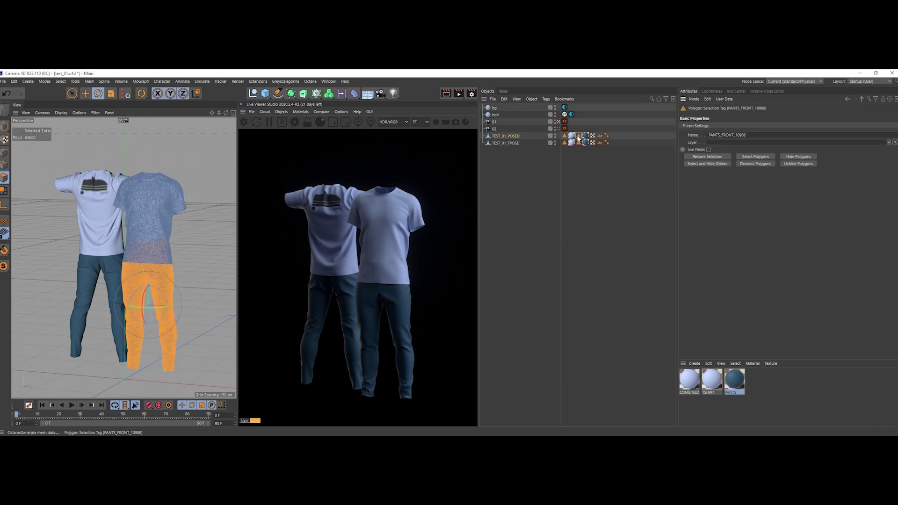
click(564, 143)
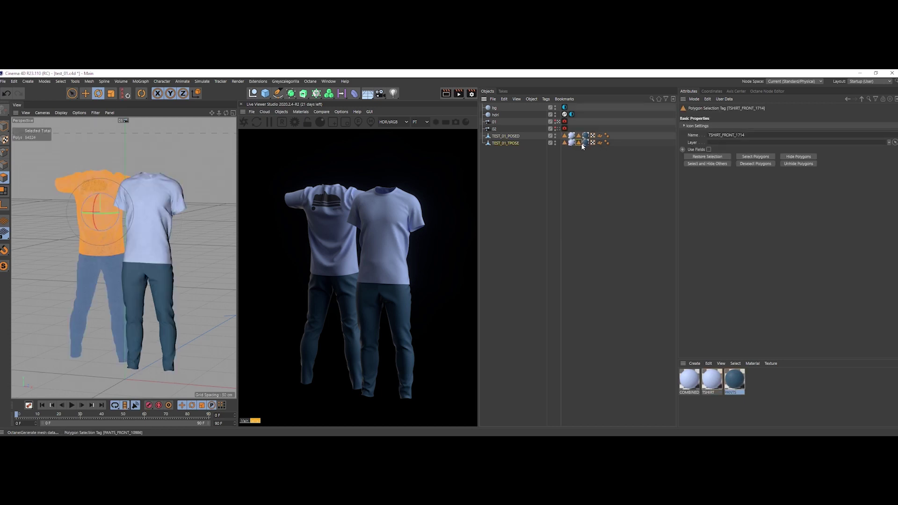
click(579, 143)
click(577, 156)
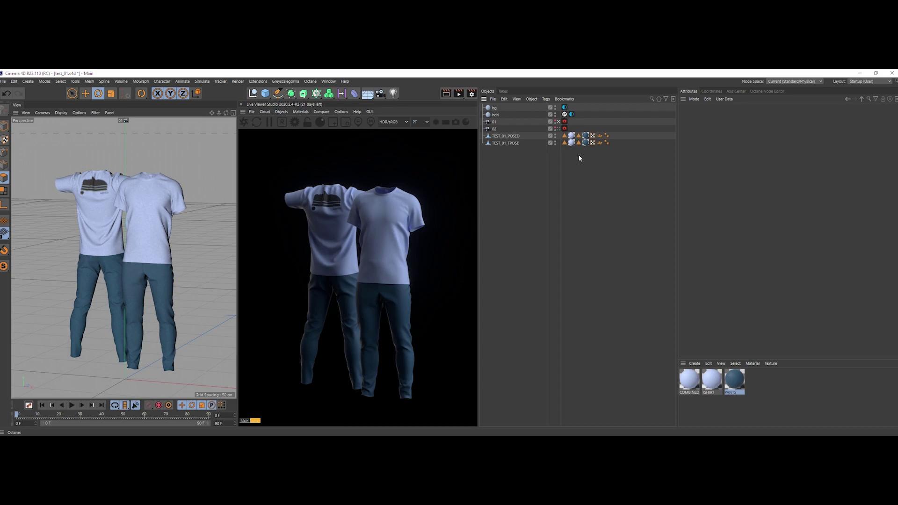
Leave camera 01 and examine the rendered fabric of the trousers and the T-shirt's front up close.
click(558, 122)
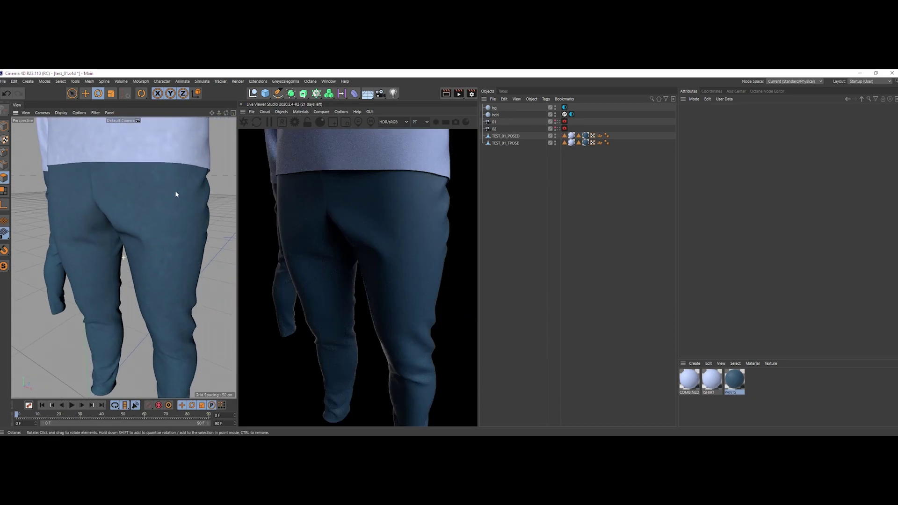
alt+middle_drag(176, 194, 146, 225)
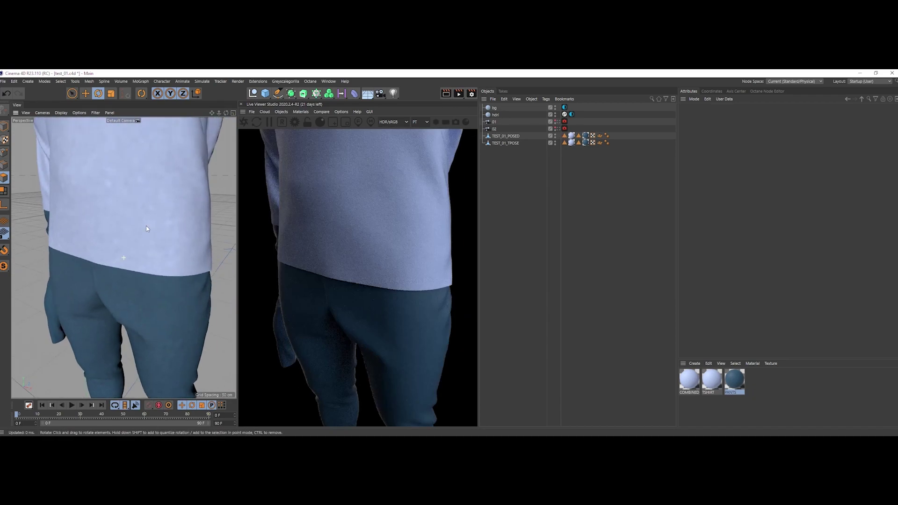
alt+drag(146, 226, 135, 220)
alt+right_drag(135, 220, 116, 182)
alt+middle_drag(117, 182, 116, 211)
alt+right_drag(116, 211, 145, 213)
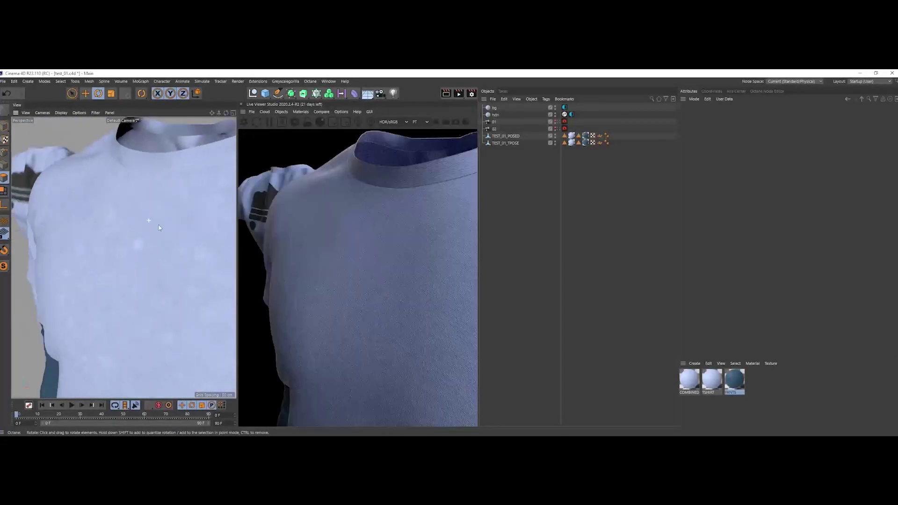
mouse_move(145, 212)
alt+mouse_down()
mouse_move(156, 227)
mouse_move(150, 200)
alt+mouse_up()
alt+right_drag(151, 200, 169, 212)
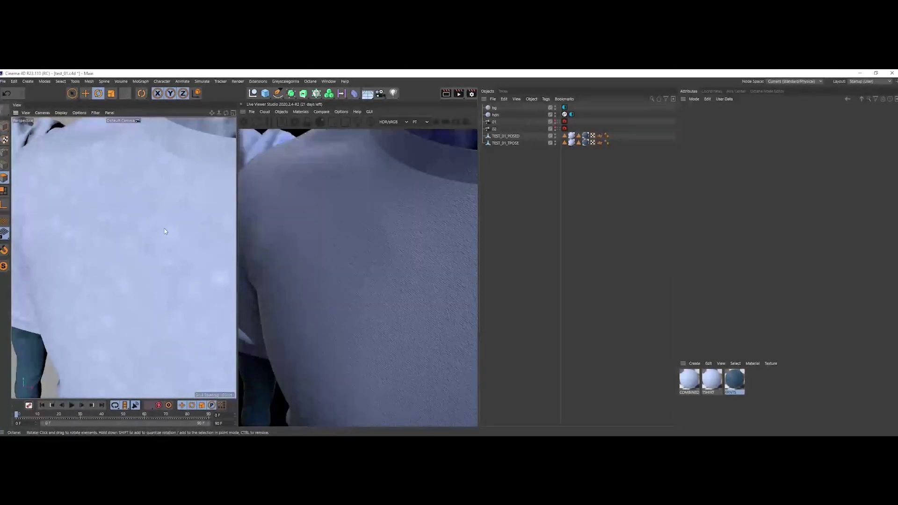
Examine the T-shirt's shoulder, collar seam and fabric weave up close in the live render.
alt+right_drag(164, 228, 134, 235)
alt+middle_drag(133, 234, 151, 243)
alt+drag(150, 244, 211, 238)
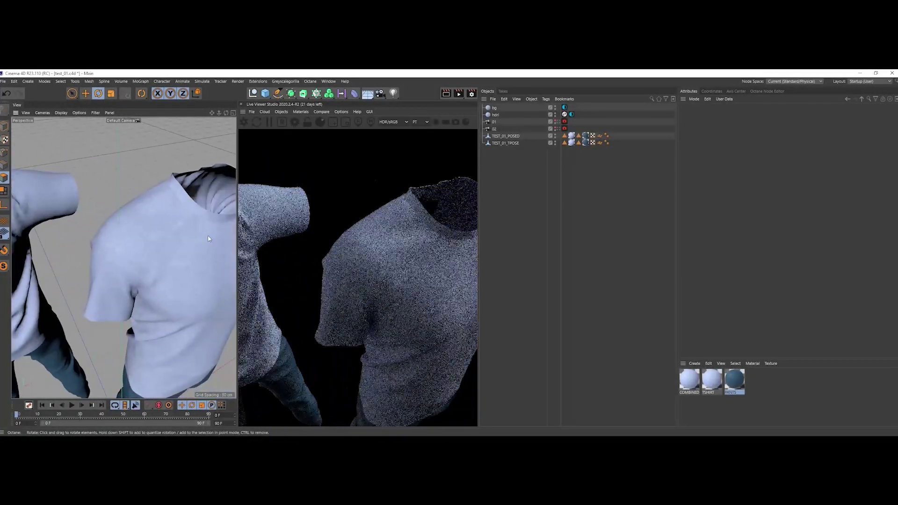
alt+right_drag(180, 192, 209, 191)
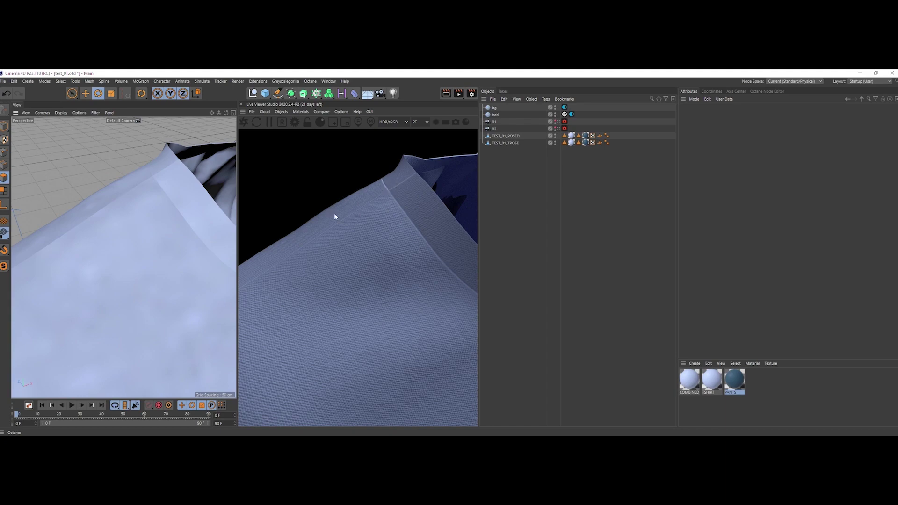
Examine the back of the T-pose T-shirt in the live render and view its graphic up close through camera 02.
alt+right_drag(93, 211, 71, 226)
alt+drag(70, 226, 176, 187)
alt+right_drag(176, 186, 99, 204)
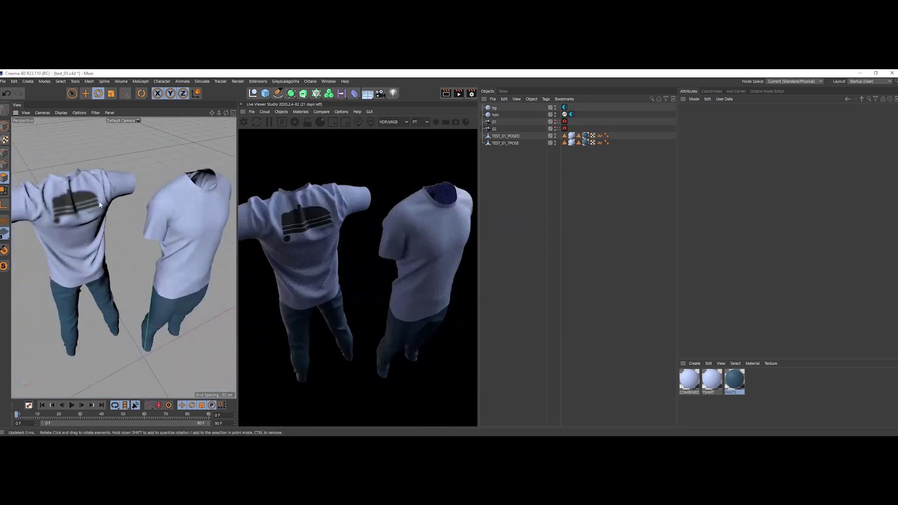
alt+middle_drag(99, 204, 118, 182)
alt+drag(96, 175, 131, 145)
alt+right_drag(58, 211, 109, 190)
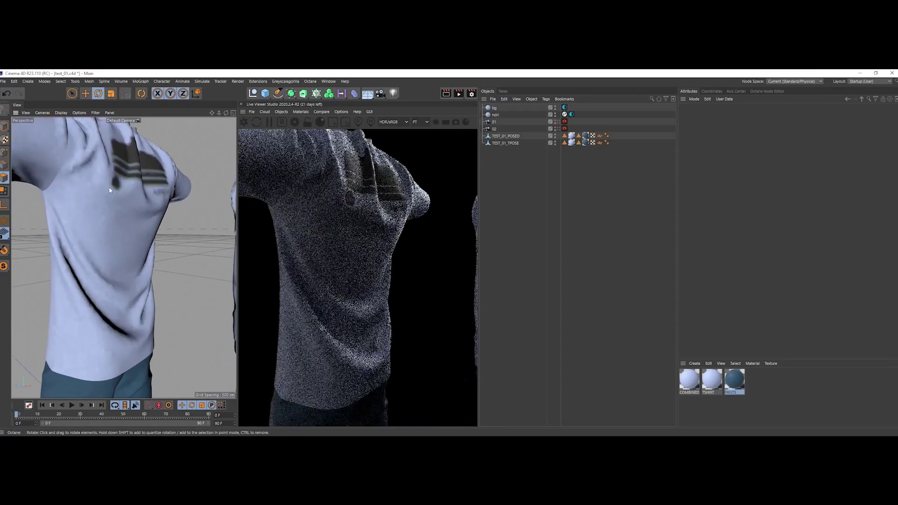
alt+drag(109, 188, 44, 193)
alt+right_drag(117, 191, 112, 197)
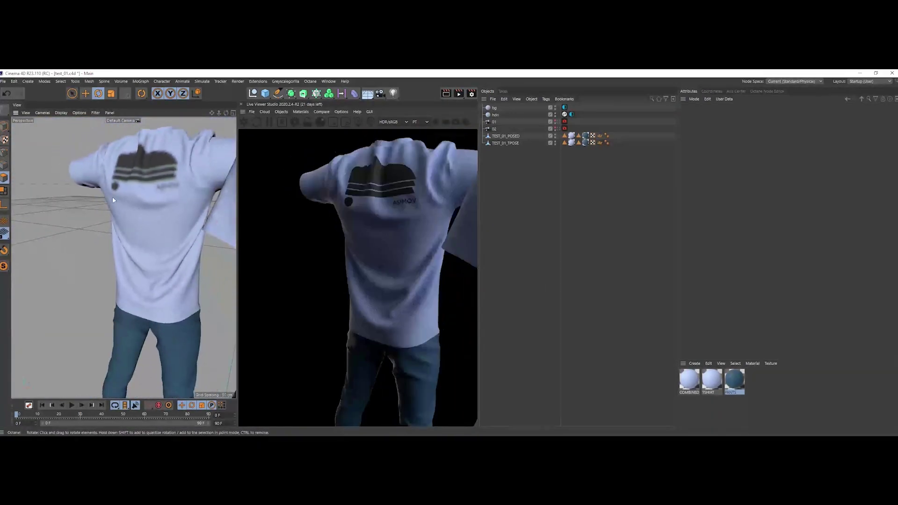
click(557, 129)
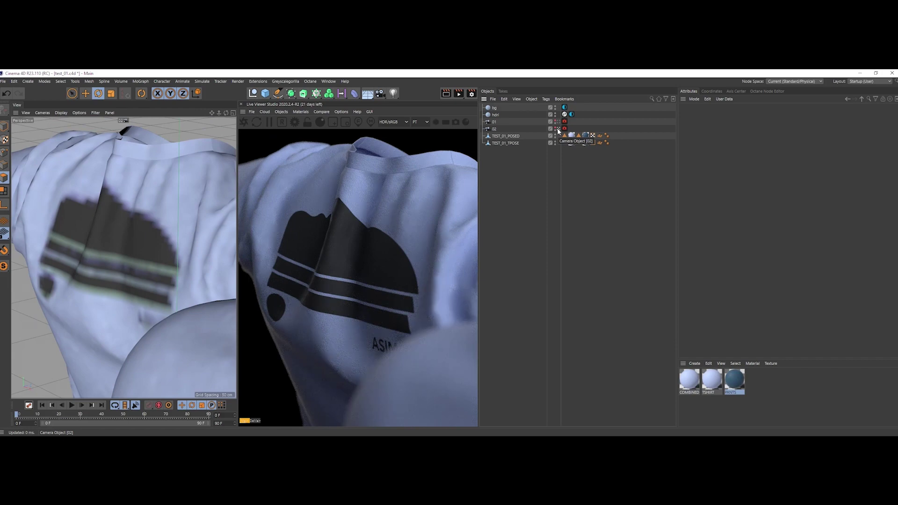
Return to the camera 01 view, pause the live render and save the scene.
click(557, 122)
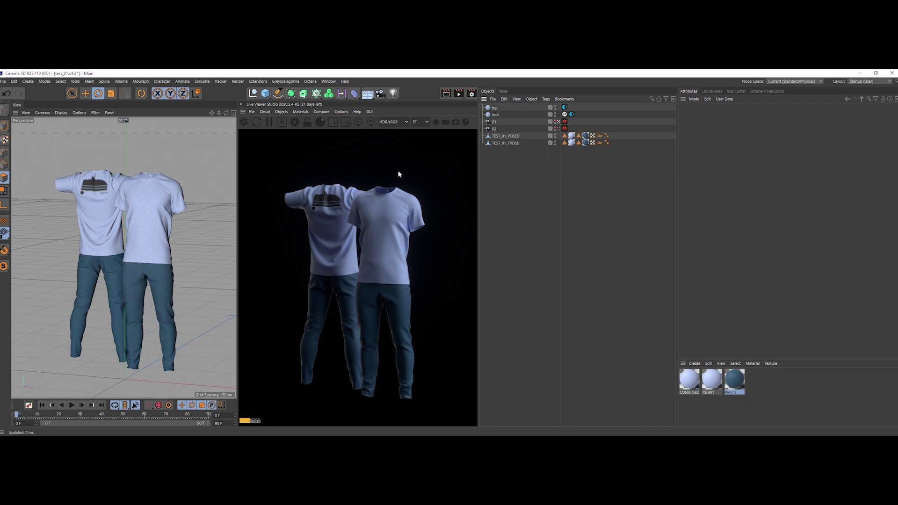
click(269, 122)
key(ctrl+s)
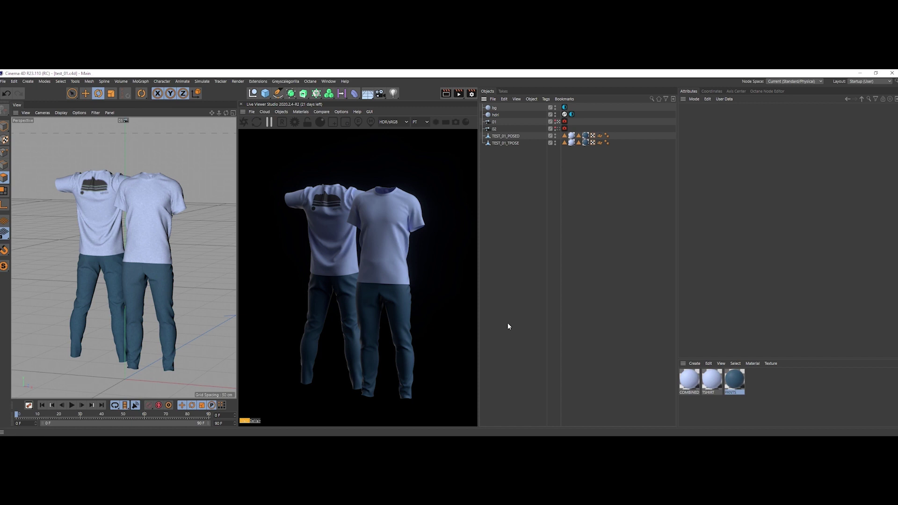